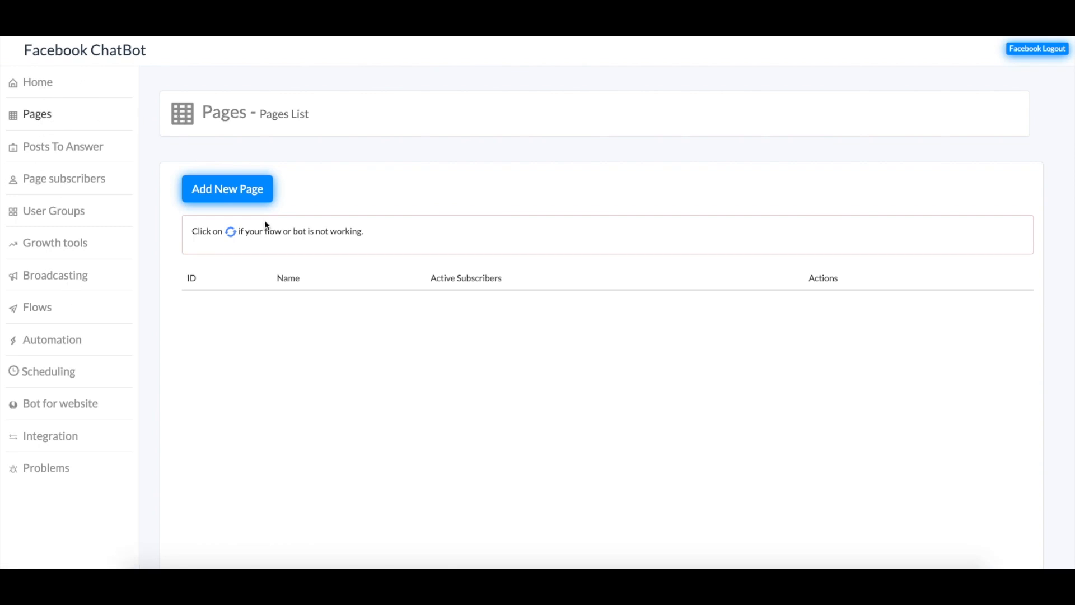
Add the Facebook page Builderall is the Best from the Add New Page list
{"action": "left_click", "coordinate": [234, 191]}
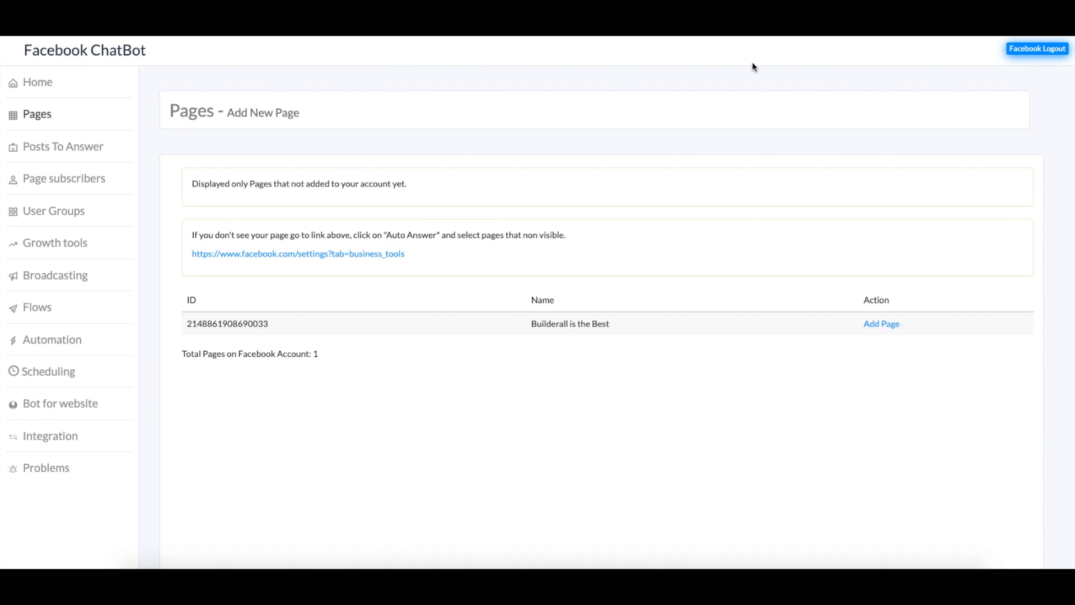
{"action": "left_click", "coordinate": [891, 324]}
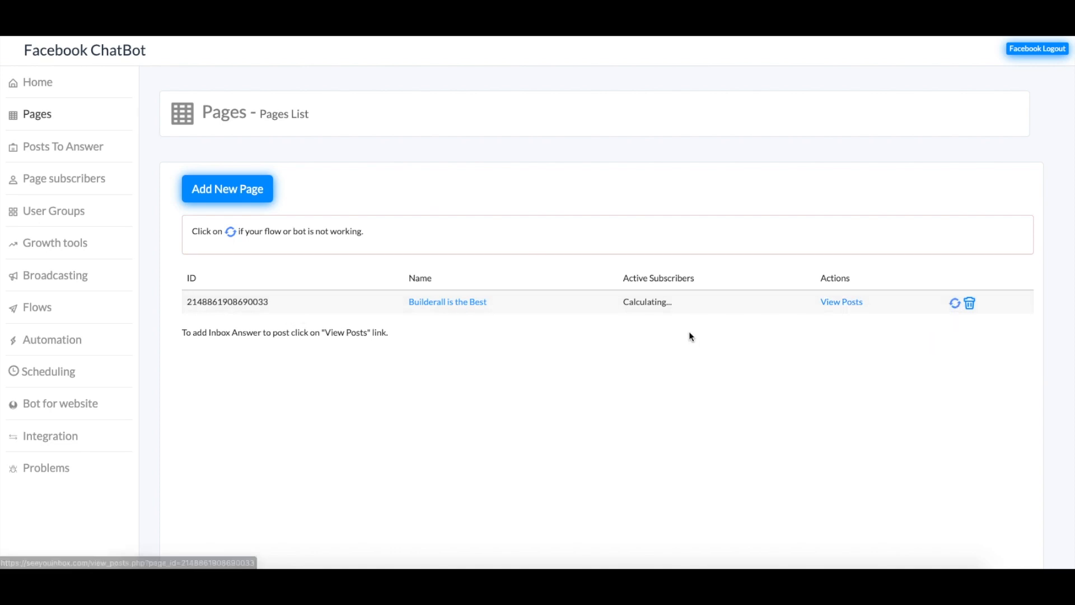
Browse Builderall is the Best's posts and select the Hi post for auto answer
{"action": "left_click", "coordinate": [852, 305]}
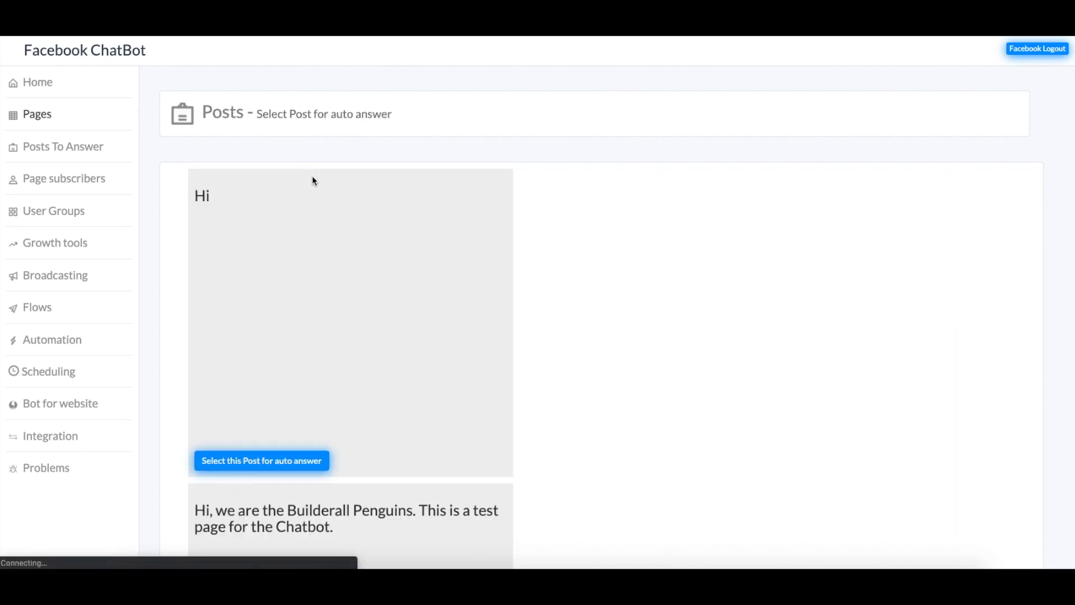
{"action": "scroll", "coordinate": [368, 395], "scroll_direction": "down", "scroll_amount": 5}
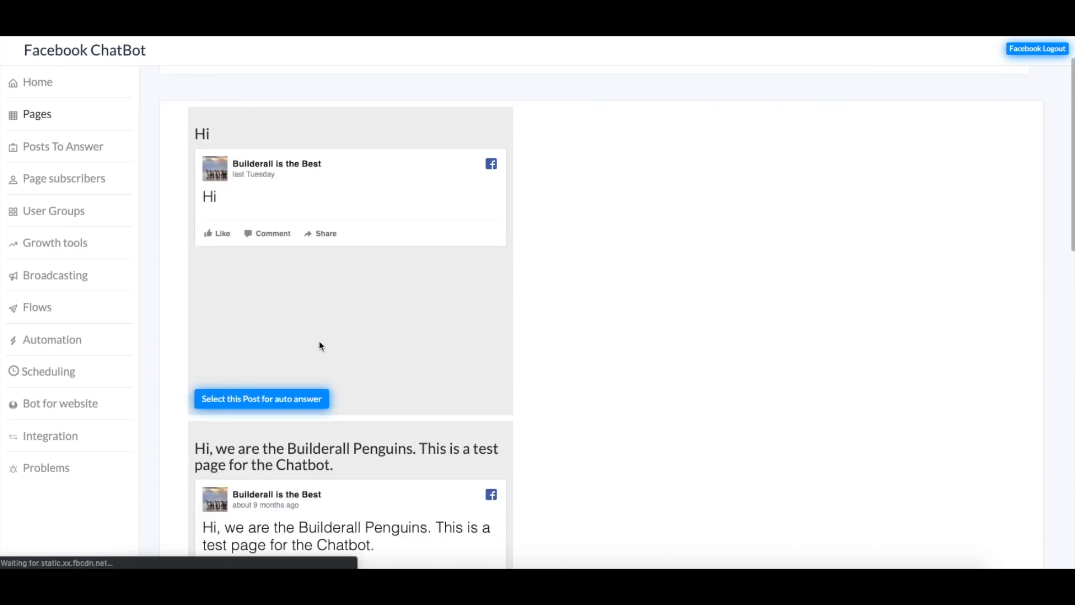
{"action": "scroll", "coordinate": [293, 328], "scroll_direction": "up", "scroll_amount": 5}
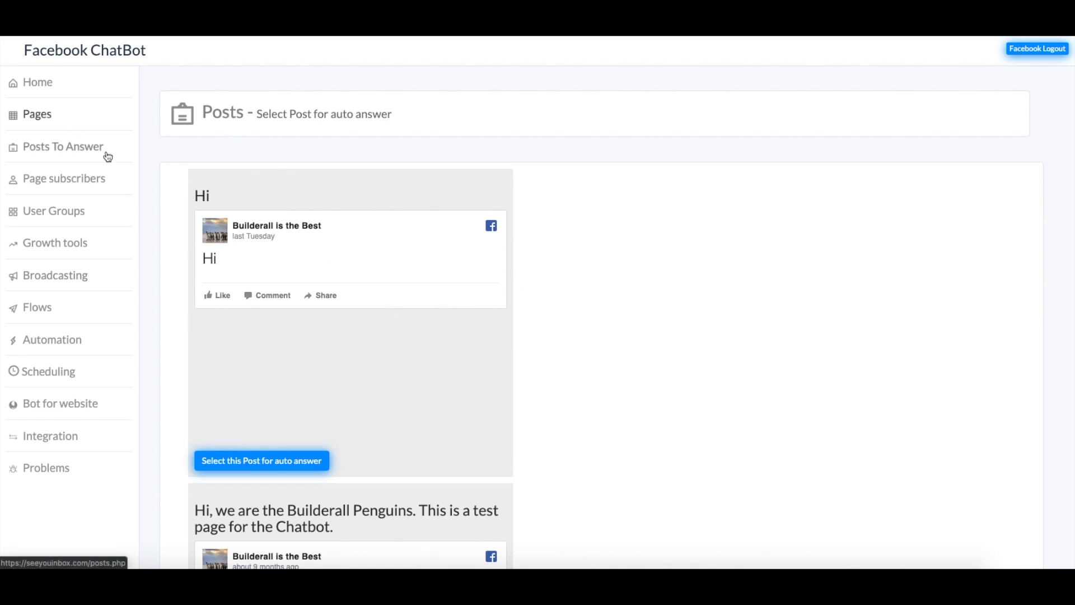
{"action": "left_click", "coordinate": [305, 463]}
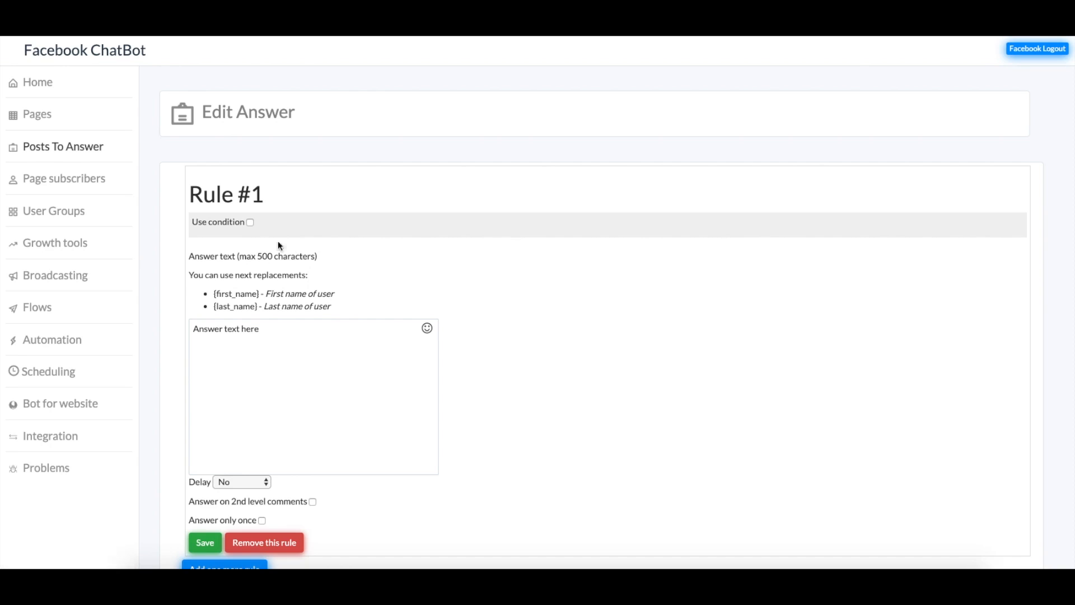
{"action": "scroll", "coordinate": [374, 312], "scroll_direction": "down", "scroll_amount": 2}
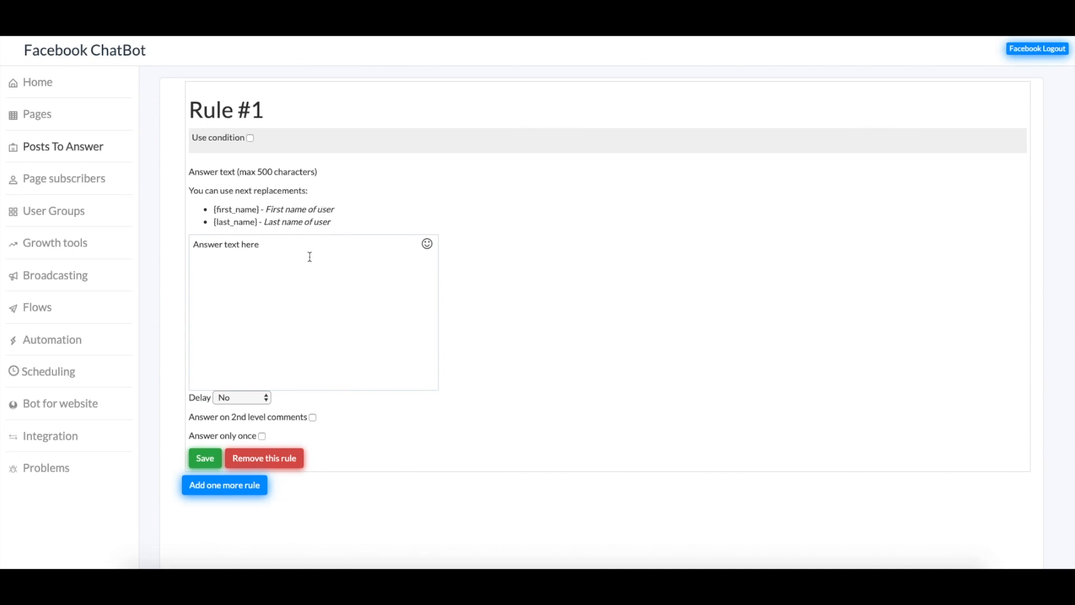
{"action": "left_click", "coordinate": [249, 138]}
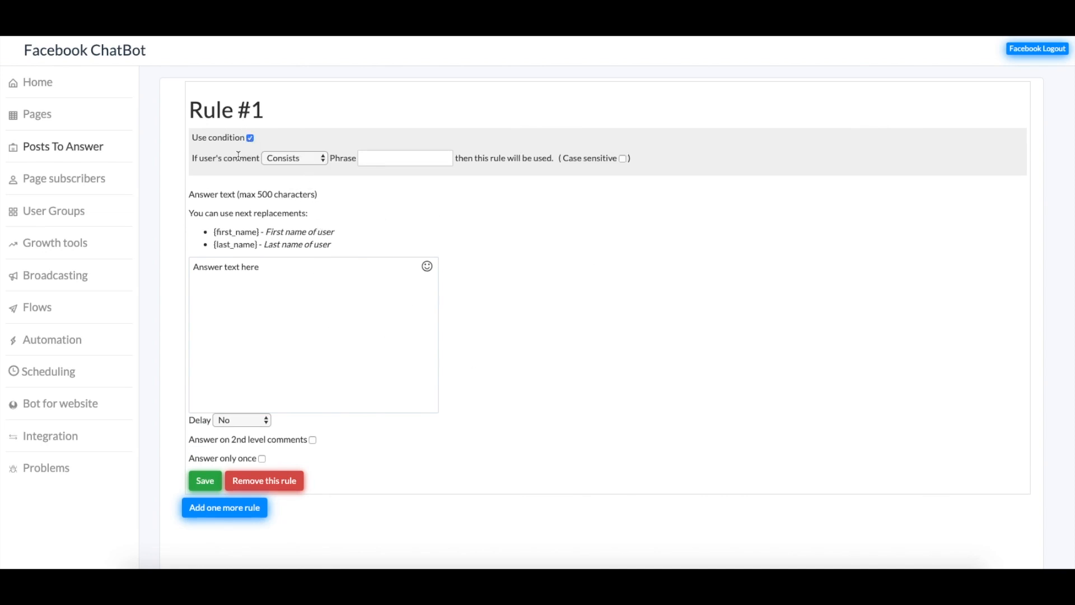
{"action": "left_click", "coordinate": [311, 158]}
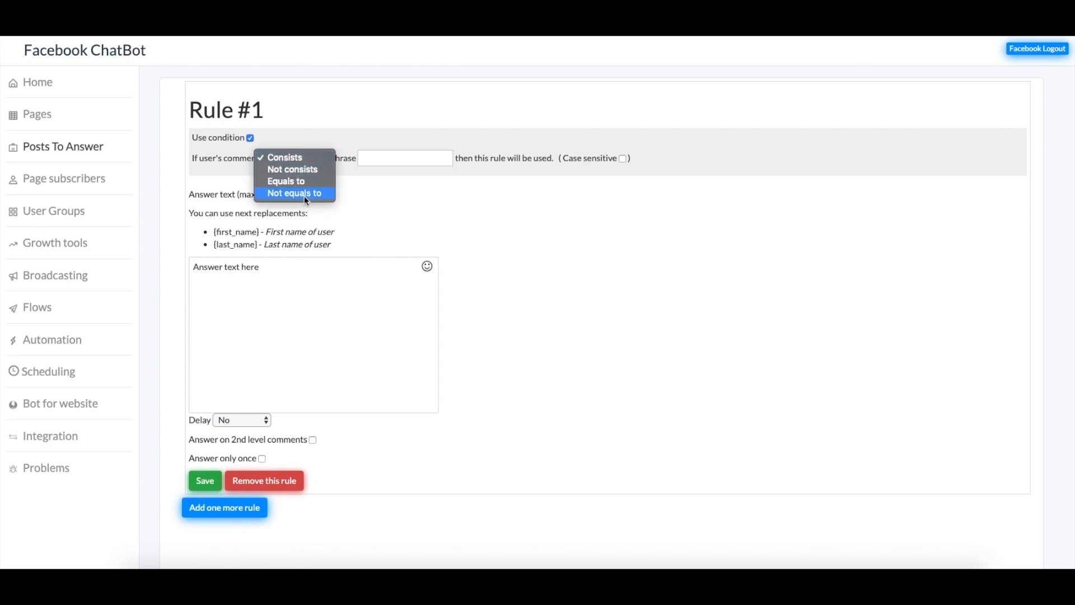
{"action": "left_click", "coordinate": [382, 156]}
{"action": "left_click", "coordinate": [382, 157]}
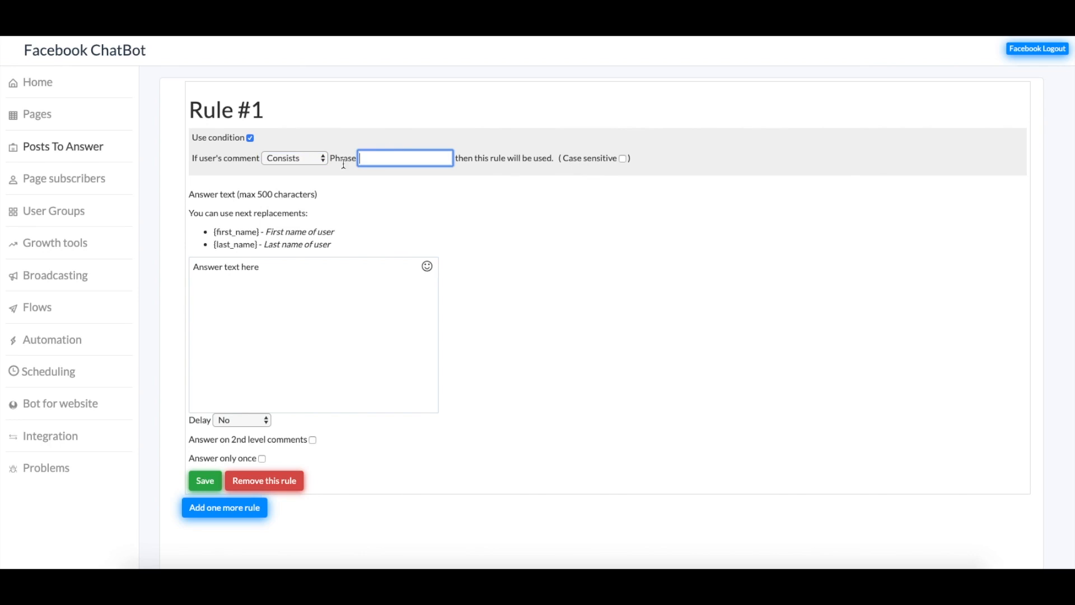
{"action": "type", "text": "B"}
{"action": "type", "text": "I want to buy this."}
{"action": "left_click", "coordinate": [313, 159]}
{"action": "left_click", "coordinate": [291, 158]}
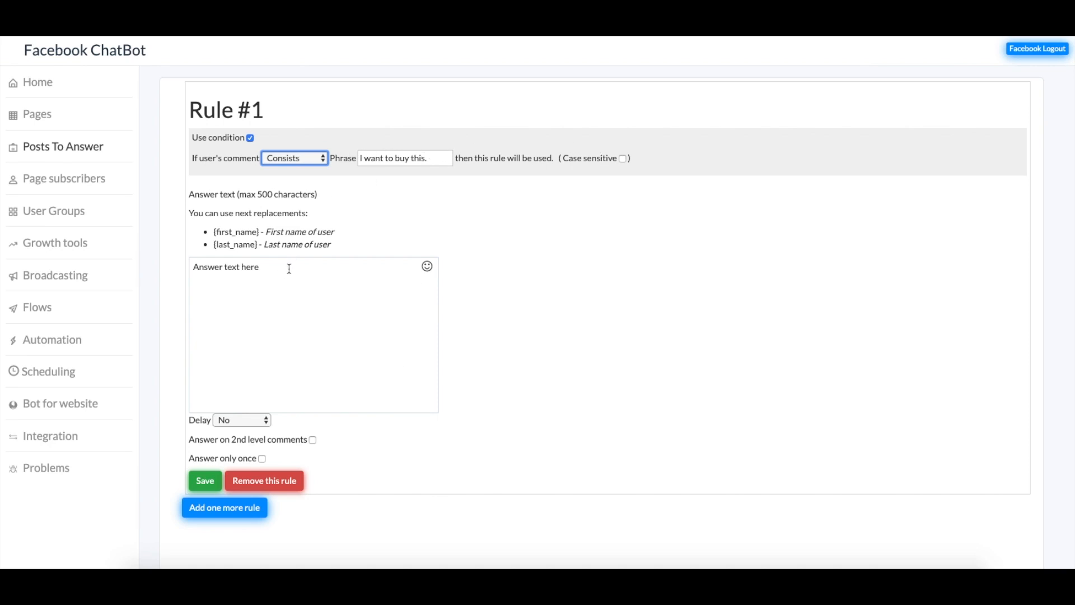
{"action": "left_click", "coordinate": [316, 159]}
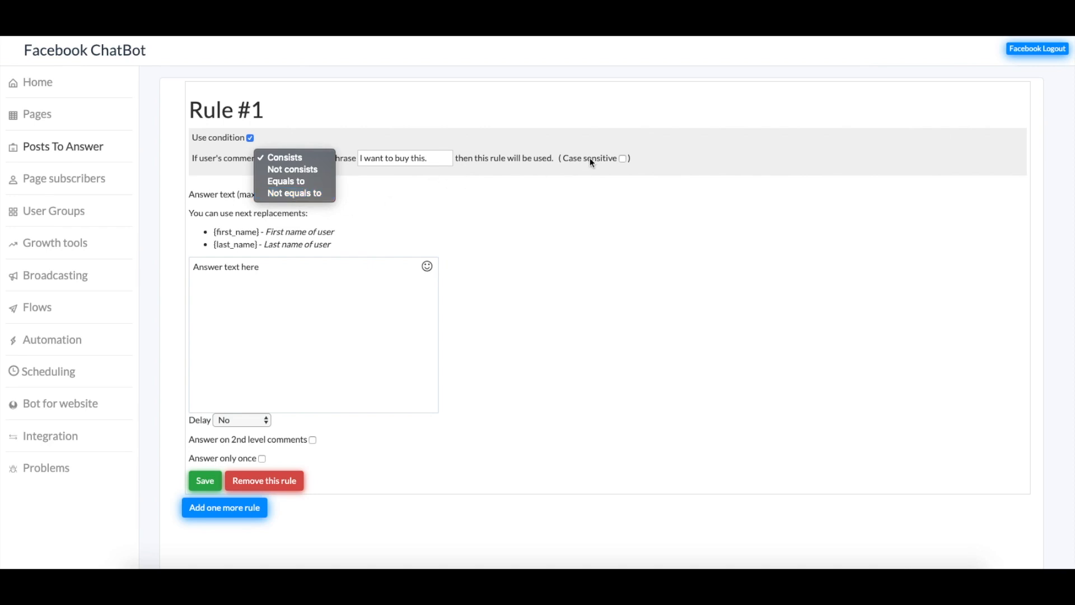
{"action": "left_click", "coordinate": [621, 159]}
{"action": "left_click", "coordinate": [360, 159]}
{"action": "left_click_drag", "start_coordinate": [360, 159], "coordinate": [456, 160]}
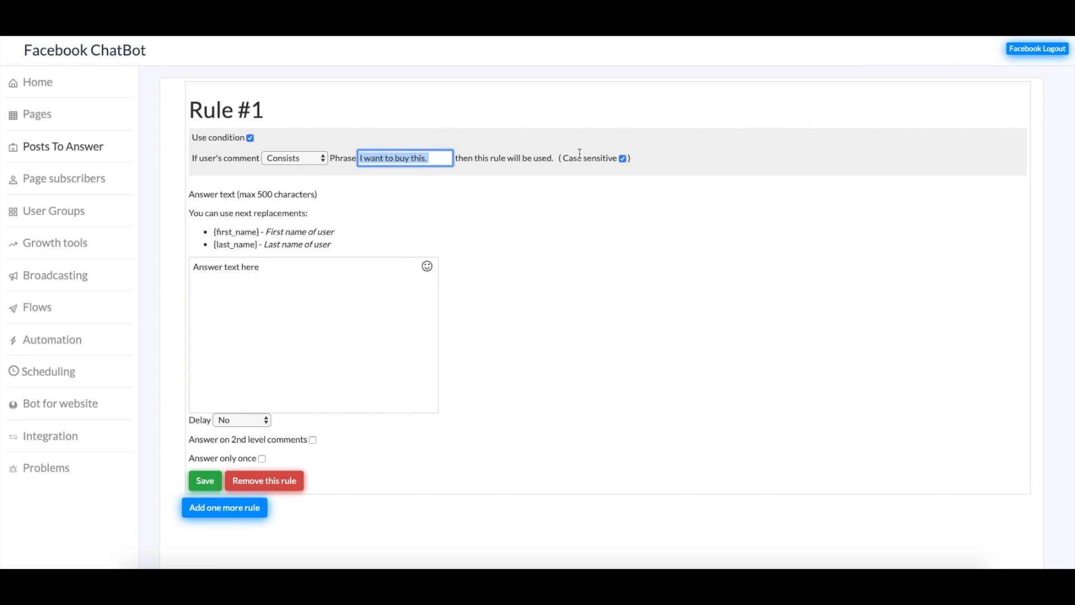
{"action": "left_click", "coordinate": [623, 159]}
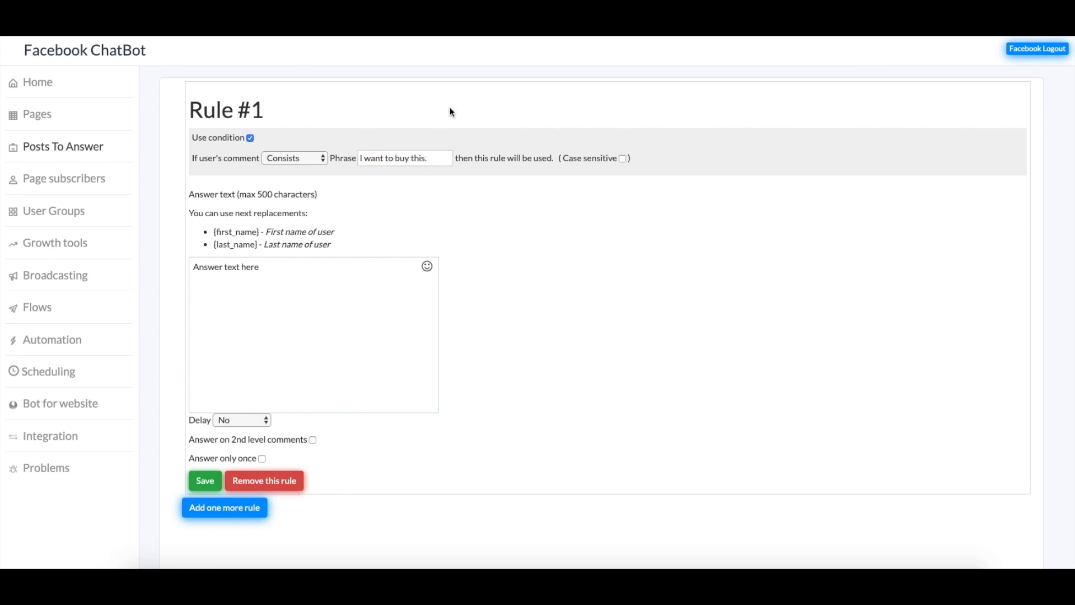
{"action": "left_click", "coordinate": [250, 138]}
{"action": "left_click", "coordinate": [269, 275]}
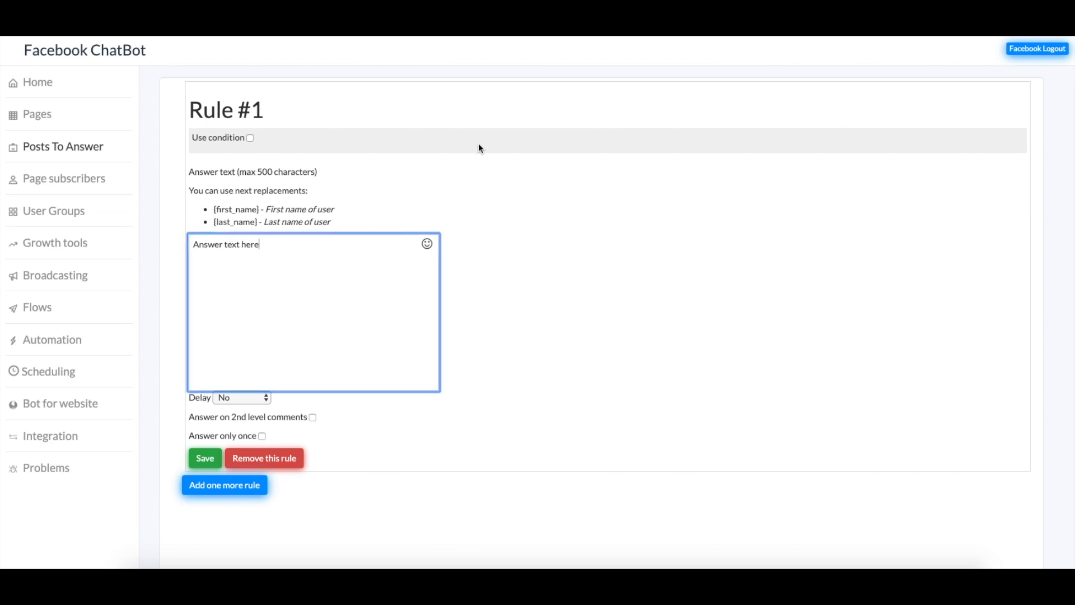
Write Rule #1's answer as 'Hello {first_name}, welcome to my page. Lets get started.'
{"action": "left_click_drag", "start_coordinate": [276, 252], "coordinate": [177, 241]}
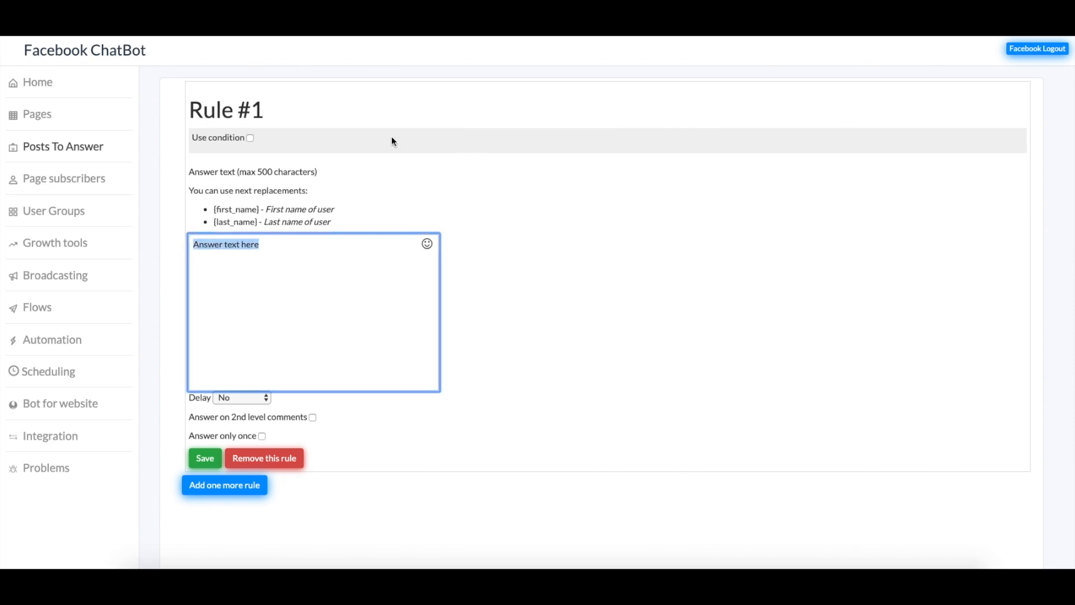
{"action": "type", "text": "Hello"}
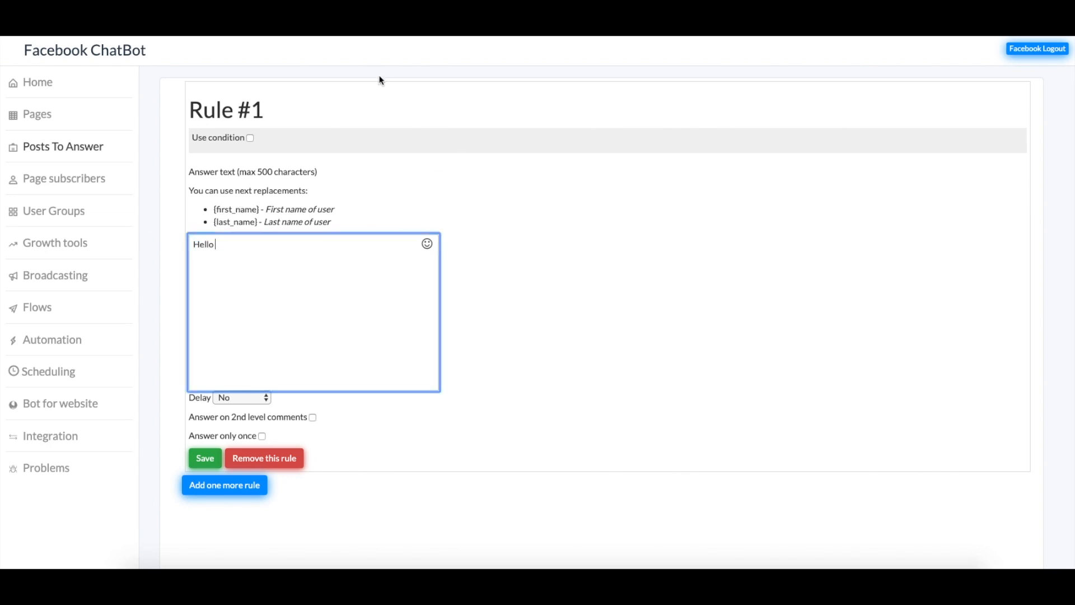
{"action": "left_click_drag", "start_coordinate": [215, 210], "coordinate": [259, 211]}
{"action": "key", "text": "ctrl+c"}
{"action": "left_click", "coordinate": [227, 251]}
{"action": "key", "text": "ctrl+v"}
{"action": "type", "text": ", welcome to my page"}
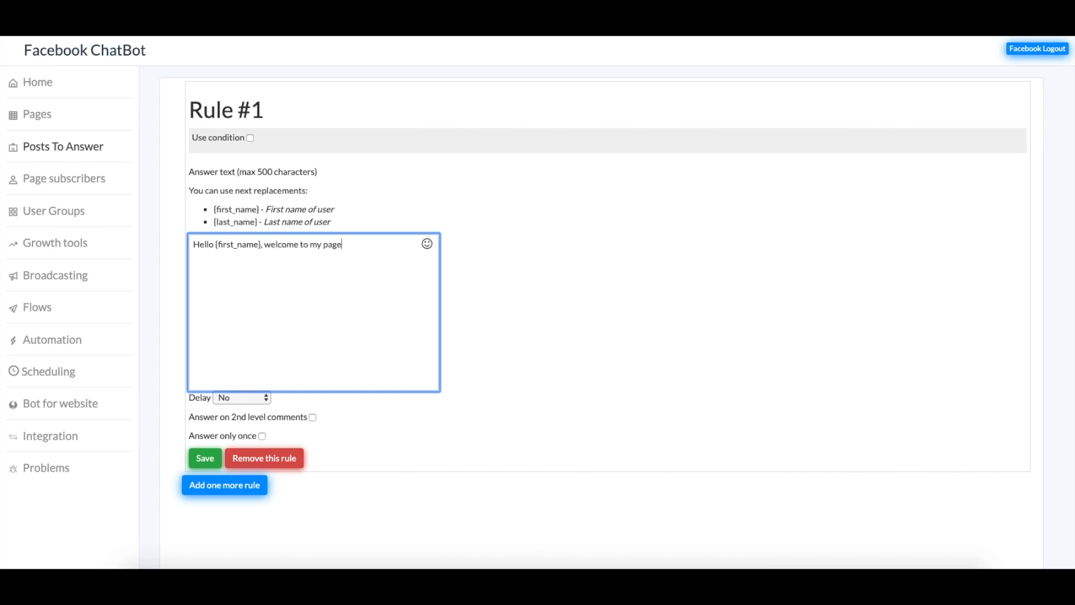
{"action": "type", "text": ". Lets get started."}
Keep the reply delay at No, save Rule #1, and go to Page subscribers
{"action": "scroll", "coordinate": [331, 276], "scroll_direction": "down", "scroll_amount": 1}
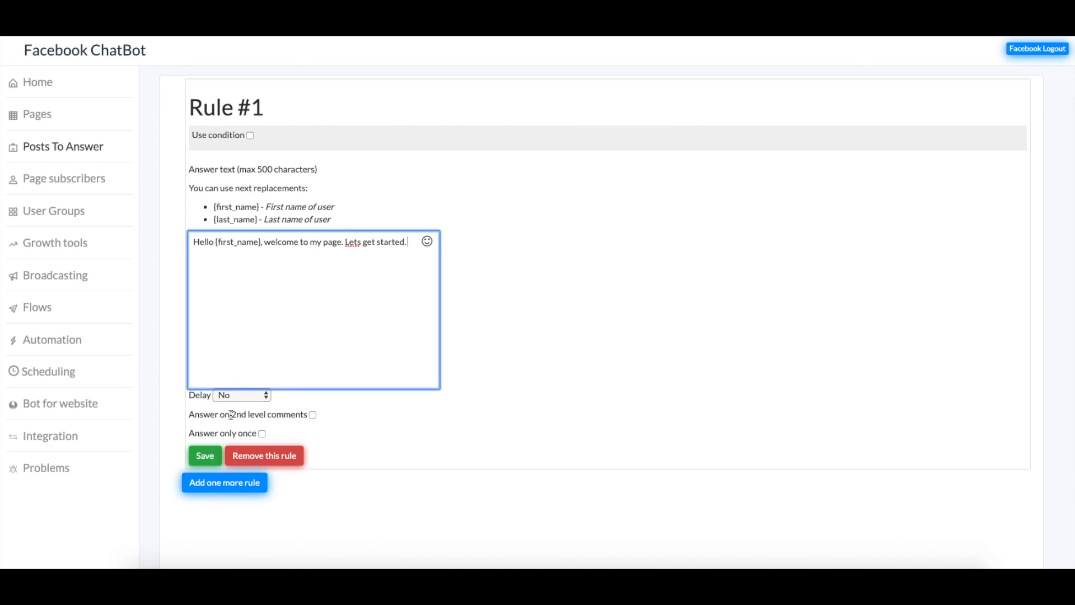
{"action": "left_click", "coordinate": [263, 395]}
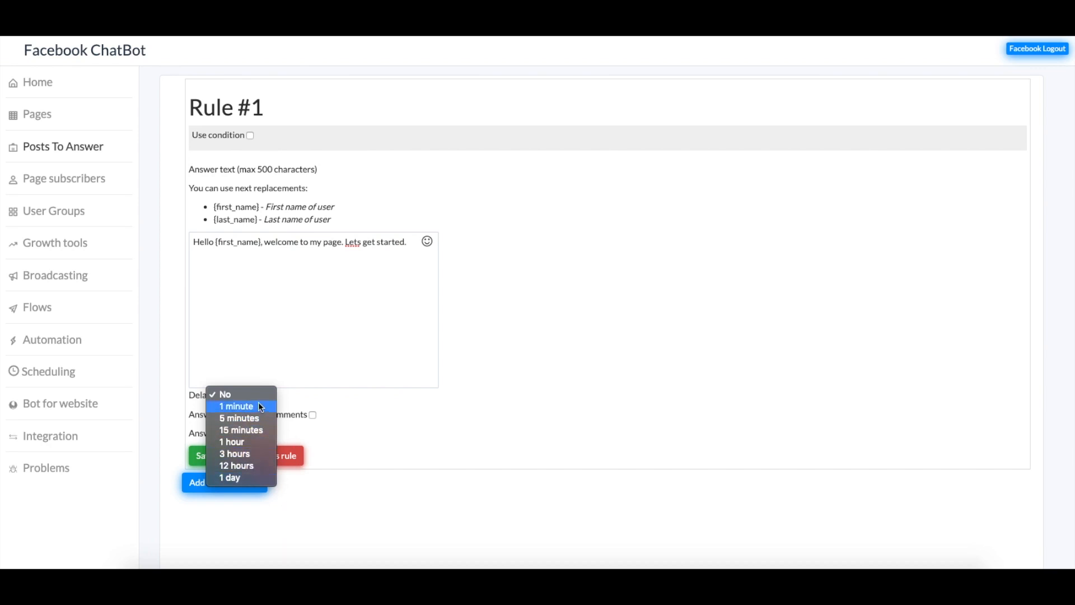
{"action": "left_click", "coordinate": [254, 394]}
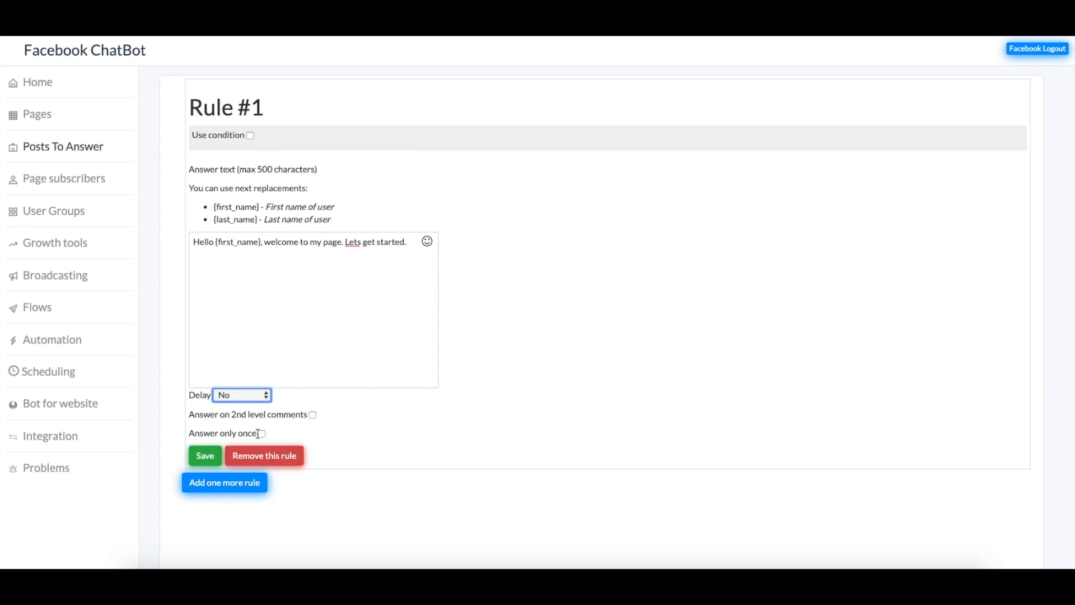
{"action": "left_click", "coordinate": [338, 290]}
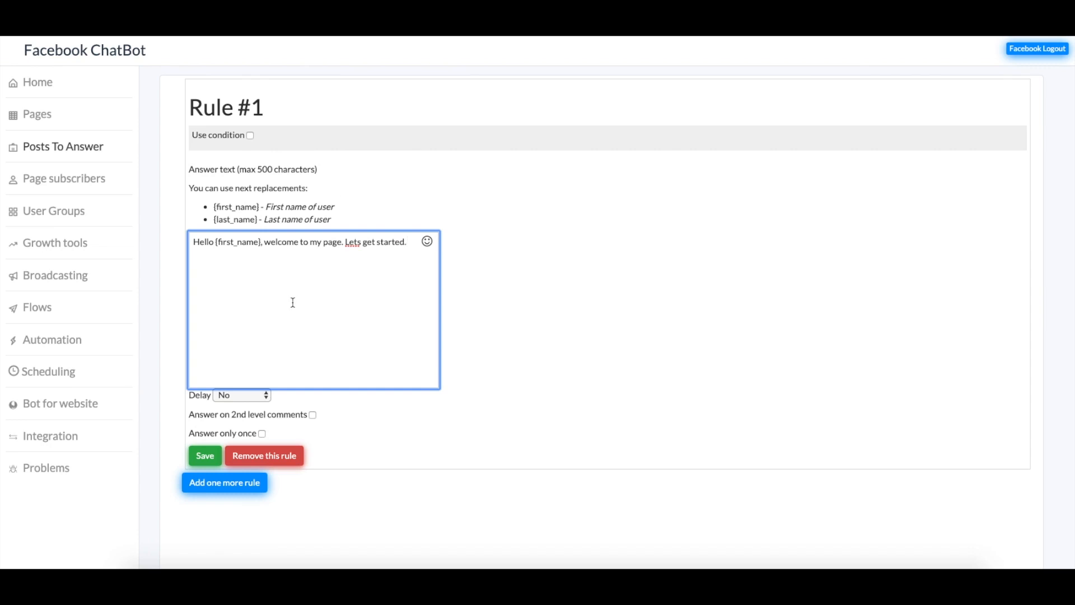
{"action": "left_click", "coordinate": [216, 457]}
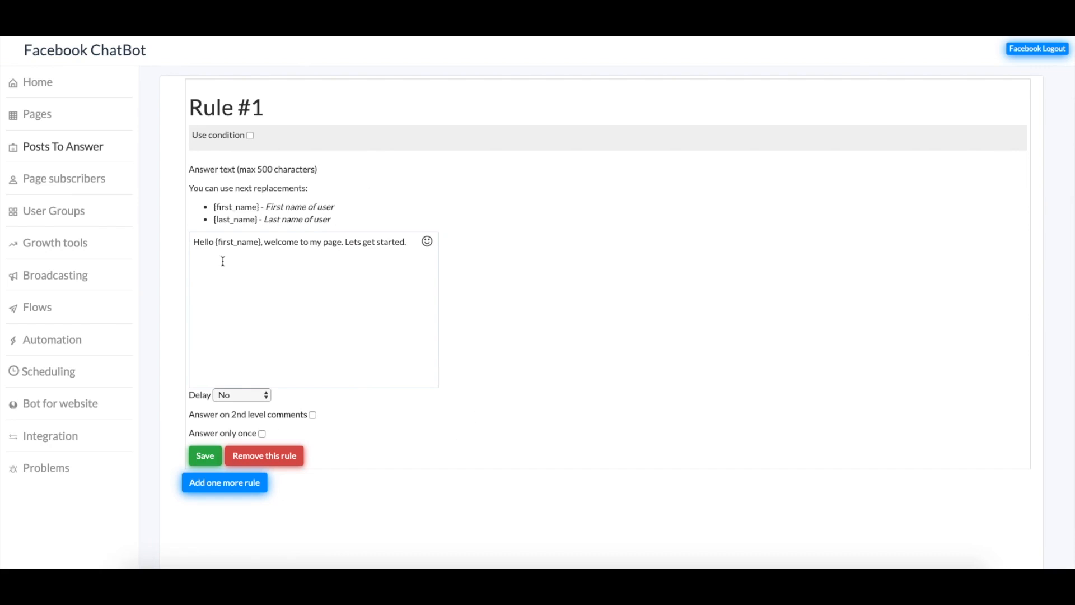
{"action": "left_click", "coordinate": [64, 182]}
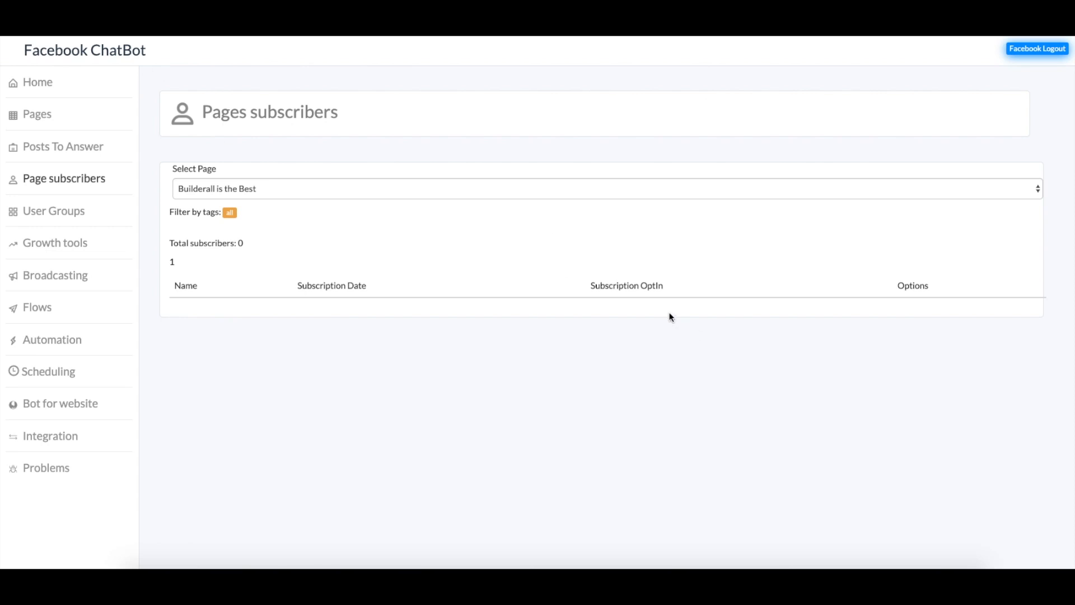
Show subscribers for Builderall is the Best, confirm 0, then go to User Groups
{"action": "left_click", "coordinate": [472, 188]}
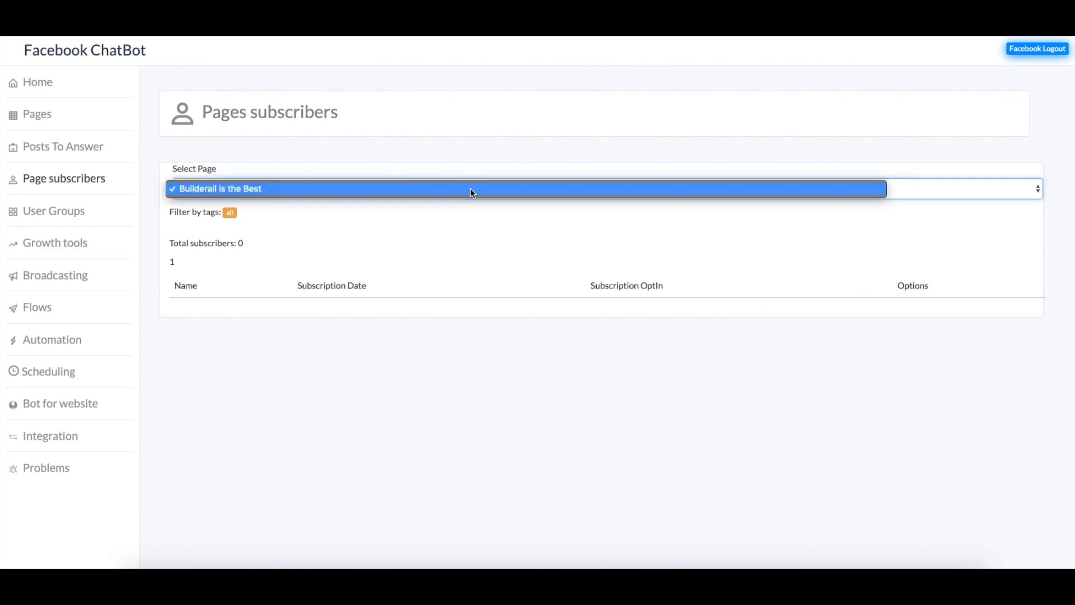
{"action": "left_click", "coordinate": [392, 187]}
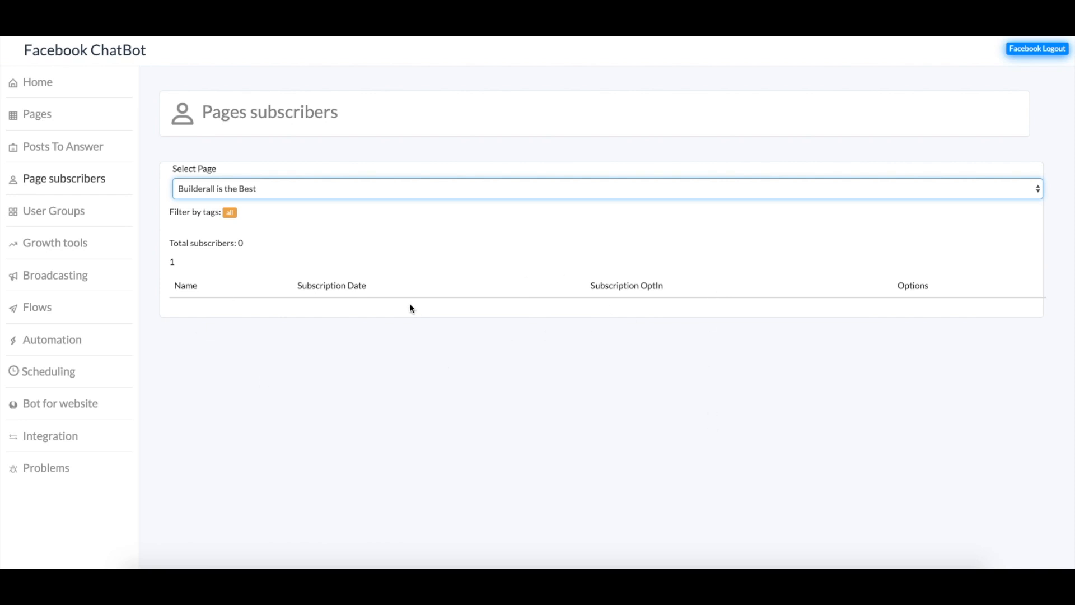
{"action": "left_click", "coordinate": [56, 213]}
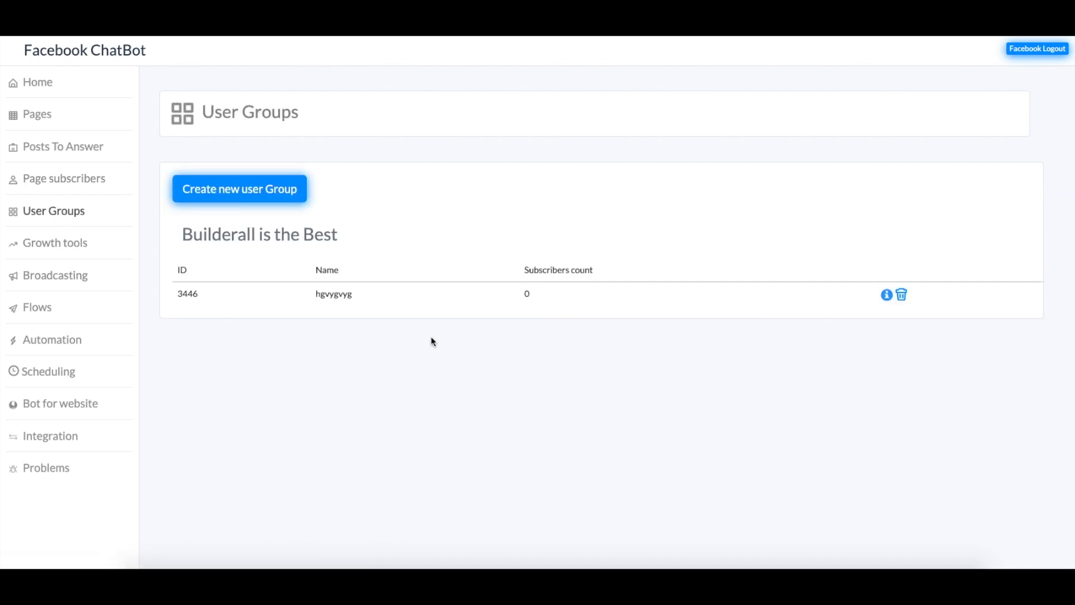
Delete user group 3446 and create a Tutorial group for Builderall is the Best
{"action": "left_click", "coordinate": [902, 294]}
{"action": "left_click", "coordinate": [644, 73]}
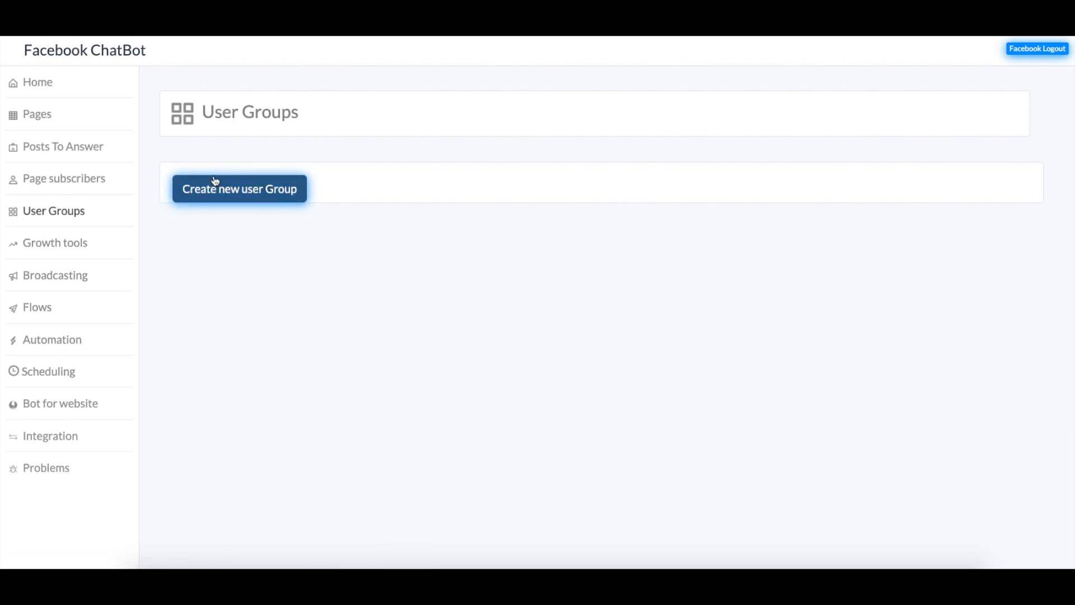
{"action": "left_click", "coordinate": [252, 193]}
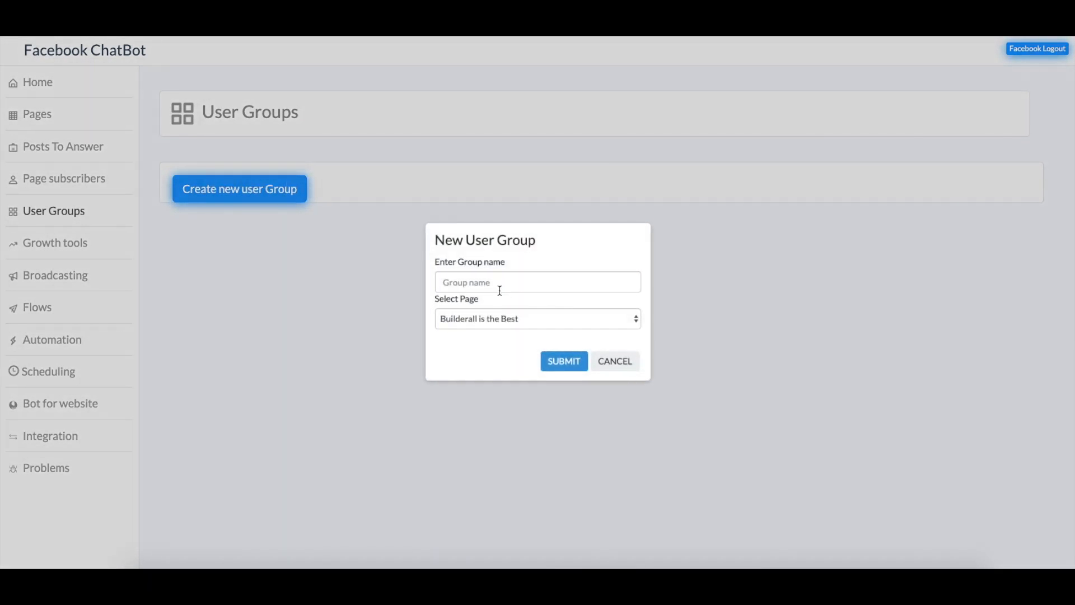
{"action": "left_click", "coordinate": [503, 288]}
{"action": "type", "text": "Tutorial"}
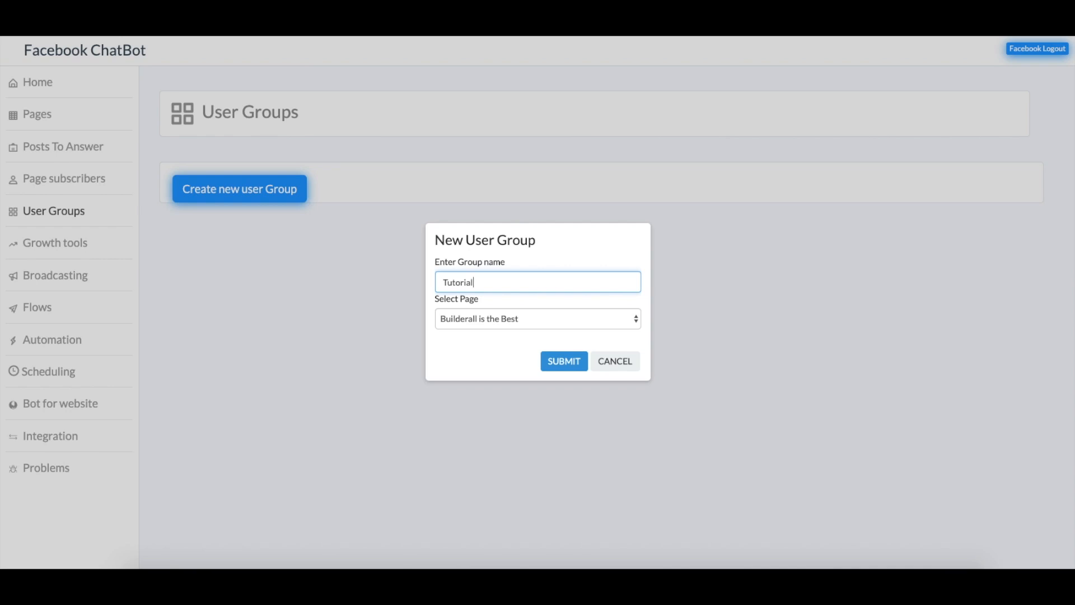
{"action": "left_click", "coordinate": [571, 362]}
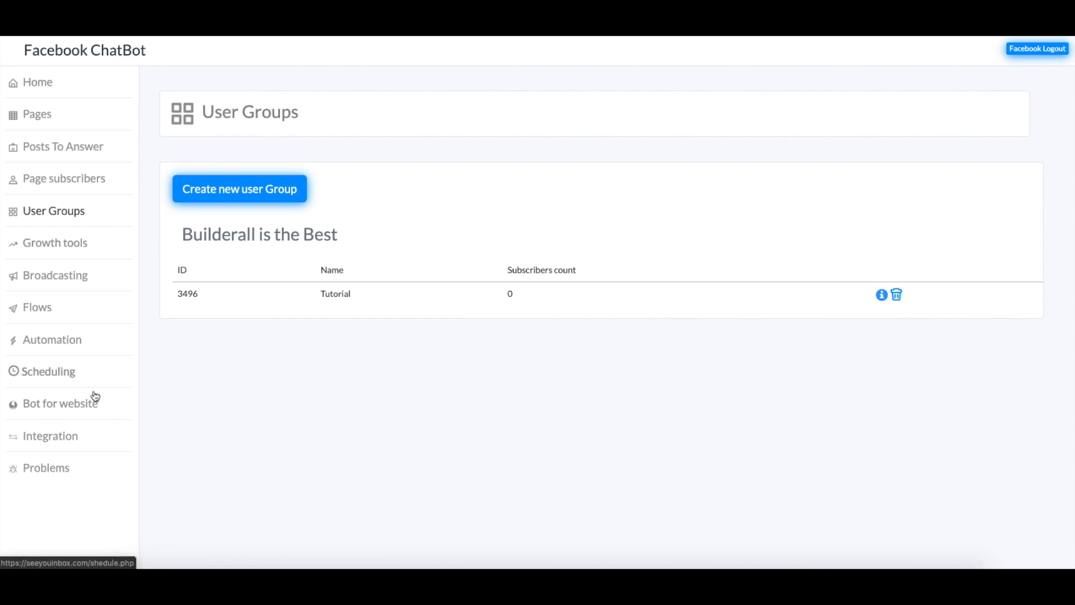
Create a new flow named Test from the Flows list
{"action": "left_click", "coordinate": [48, 307]}
{"action": "left_click", "coordinate": [231, 247]}
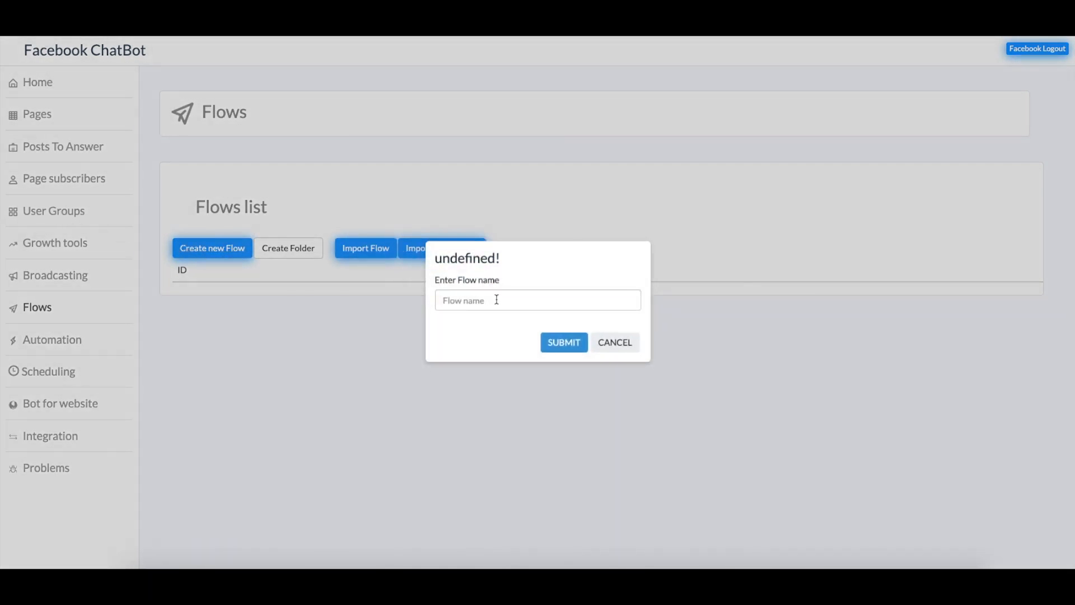
{"action": "type", "text": "Test"}
{"action": "left_click", "coordinate": [577, 345]}
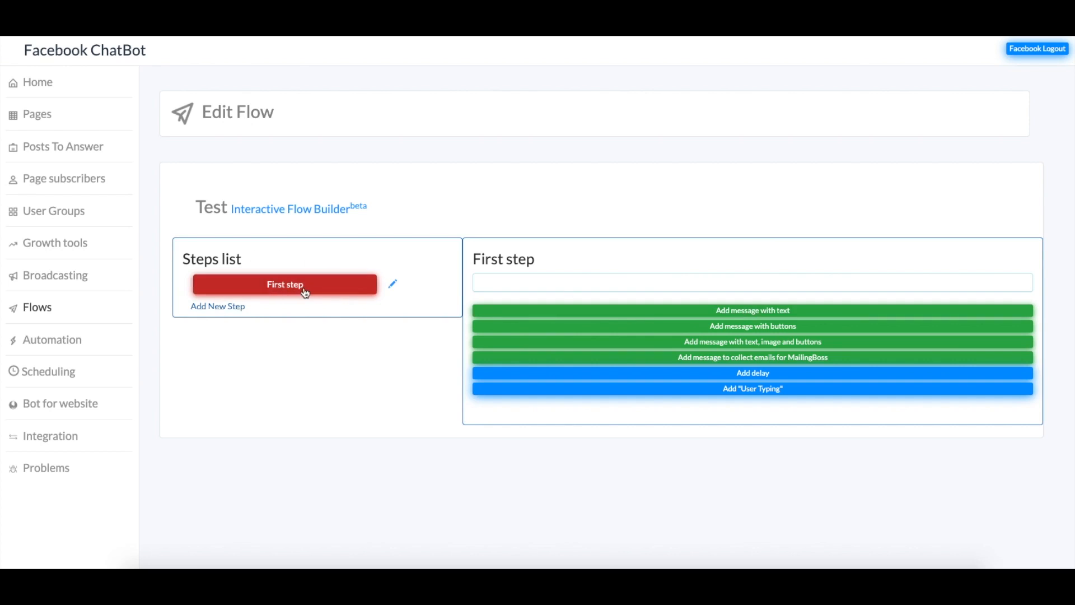
Add two new steps to the Test flow, then delete both, leaving only First step
{"action": "left_click", "coordinate": [232, 307]}
{"action": "left_click", "coordinate": [233, 331]}
{"action": "scroll", "coordinate": [548, 411], "scroll_direction": "down", "scroll_amount": 1}
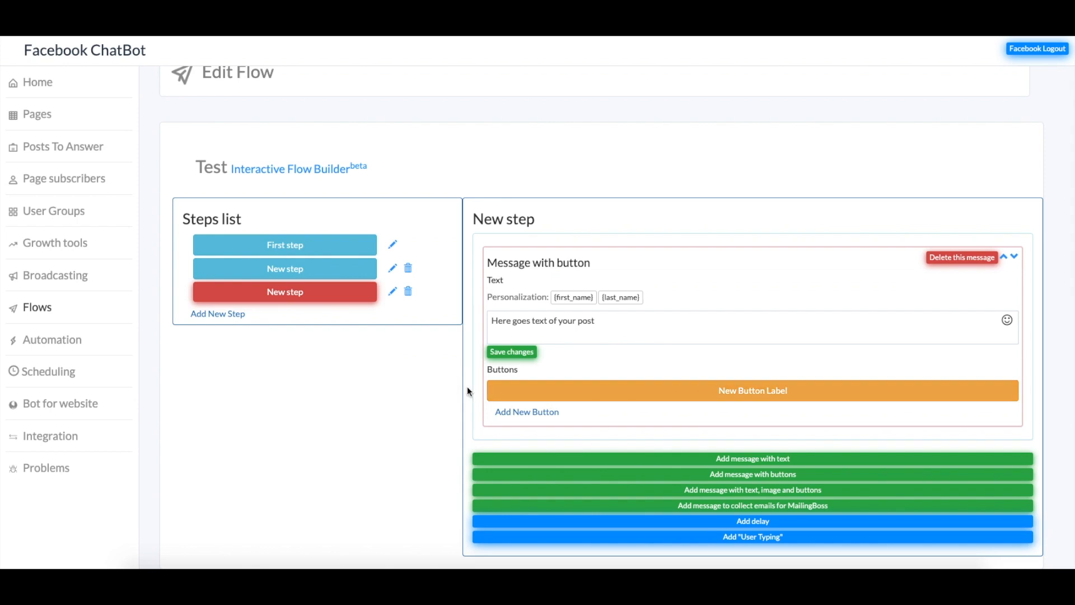
{"action": "left_click", "coordinate": [409, 291]}
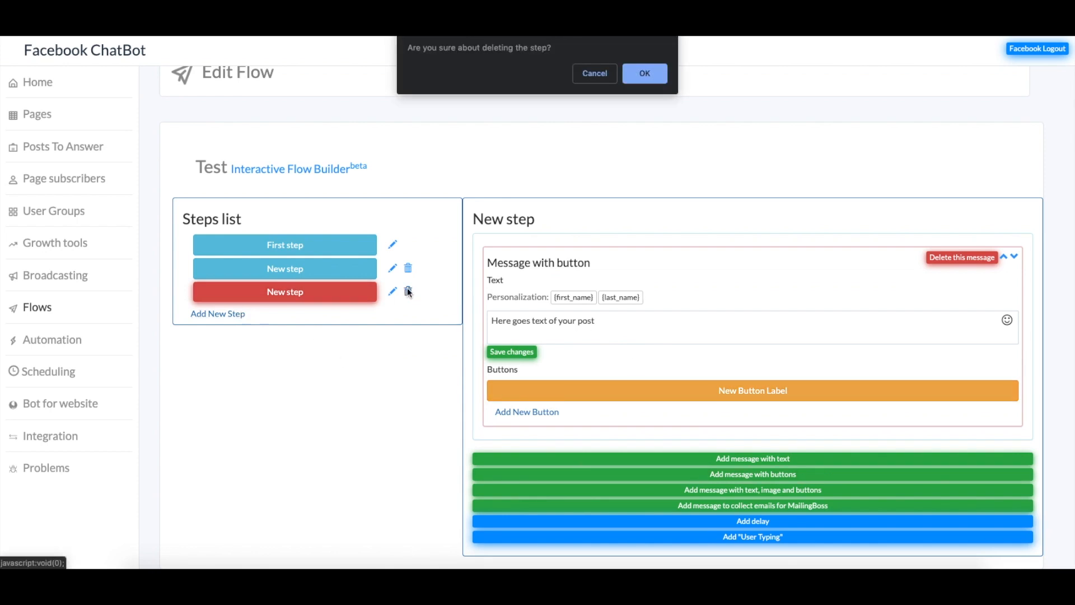
{"action": "left_click", "coordinate": [645, 72]}
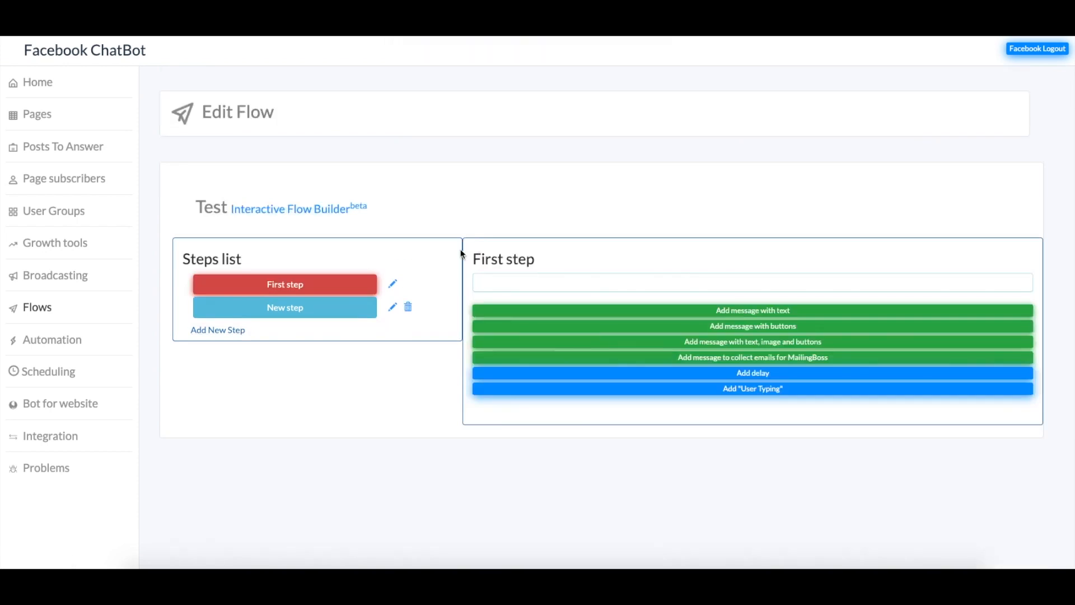
{"action": "left_click", "coordinate": [408, 307]}
{"action": "left_click", "coordinate": [643, 74]}
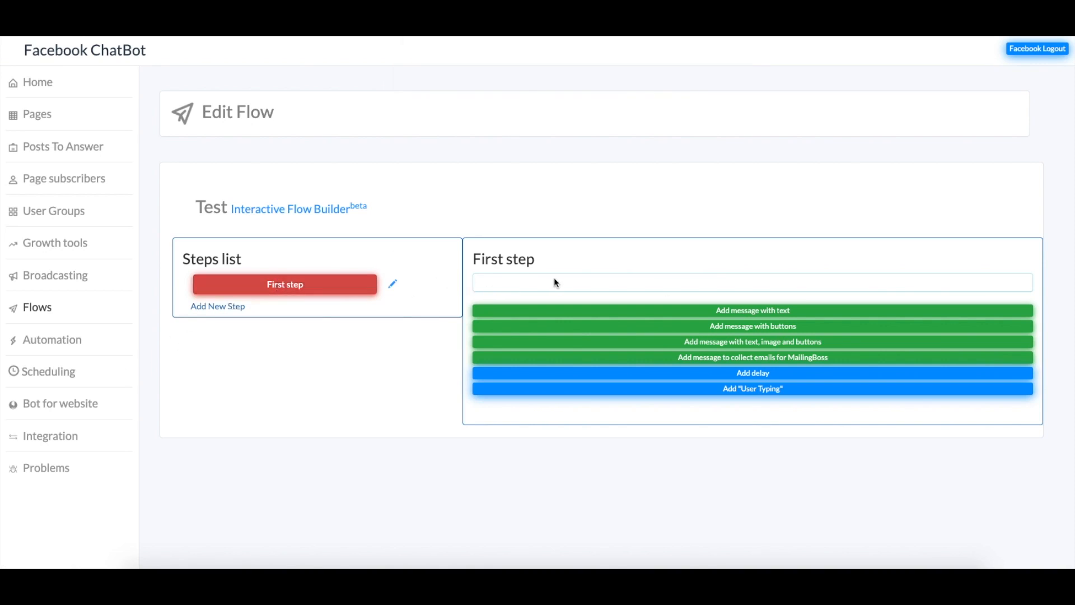
Add a text message to First step beginning 'Hello {first_name}'
{"action": "left_click", "coordinate": [765, 311]}
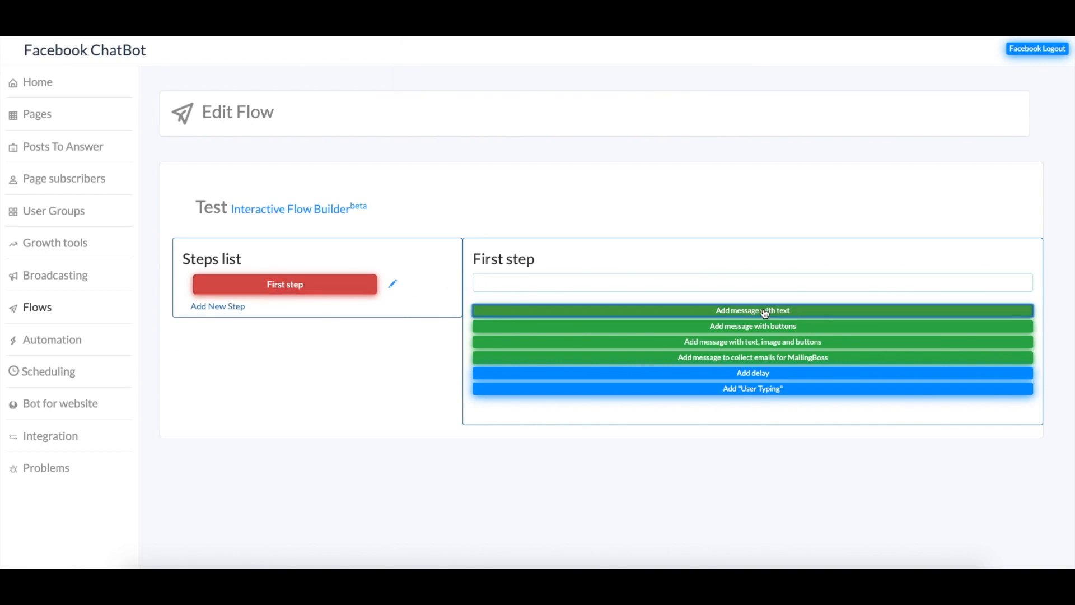
{"action": "left_click", "coordinate": [610, 370]}
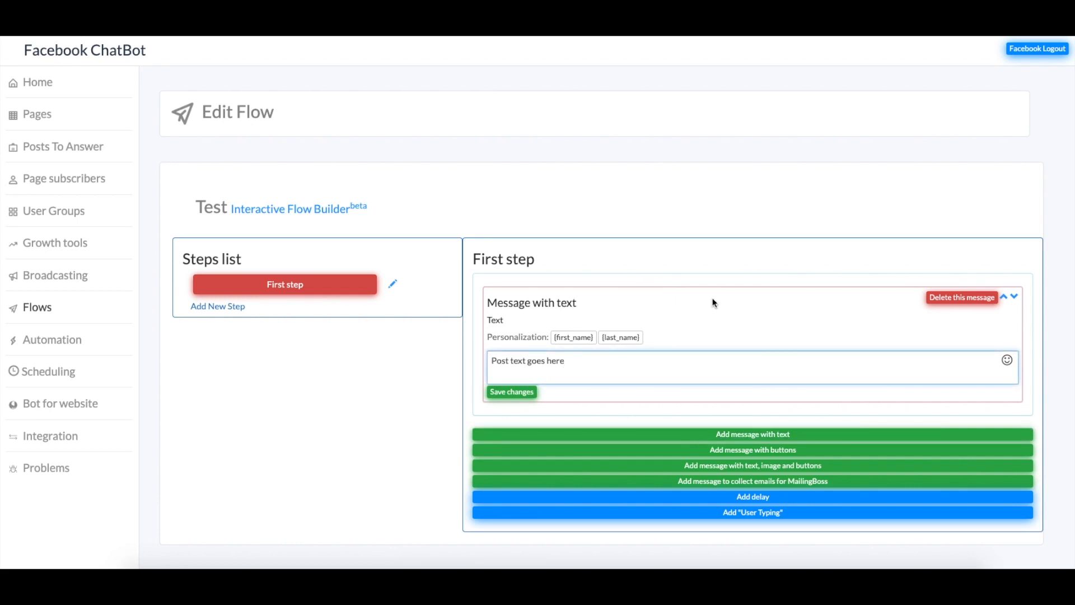
{"action": "left_click", "coordinate": [574, 337]}
{"action": "left_click_drag", "start_coordinate": [658, 351], "coordinate": [478, 353]}
{"action": "type", "text": "Hello"}
{"action": "left_click", "coordinate": [574, 337]}
{"action": "key", "text": "space"}
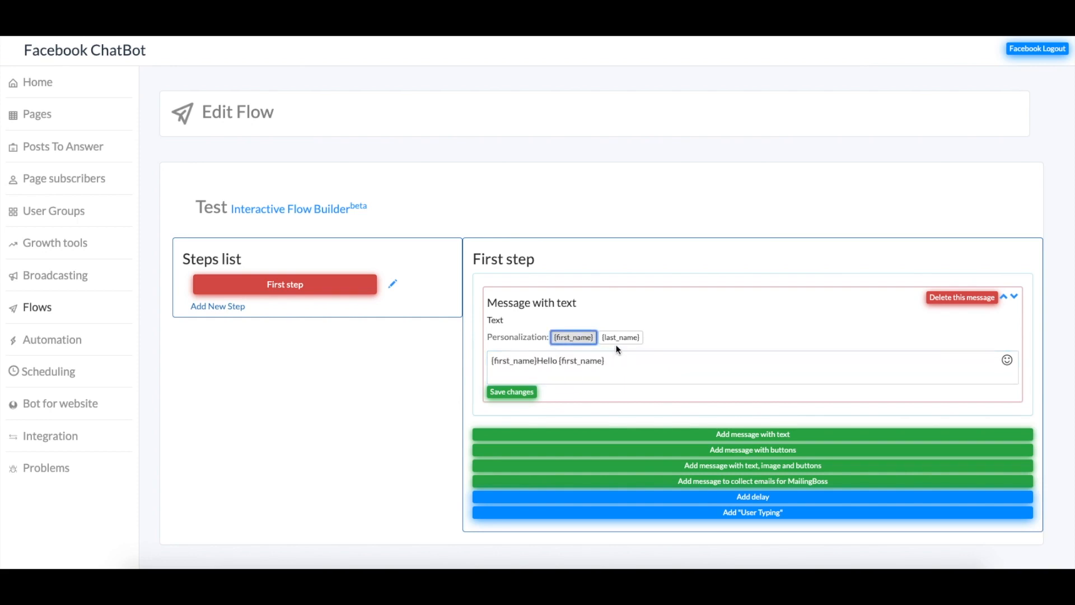
{"action": "left_click_drag", "start_coordinate": [539, 365], "coordinate": [418, 364]}
{"action": "key", "text": "BackSpace"}
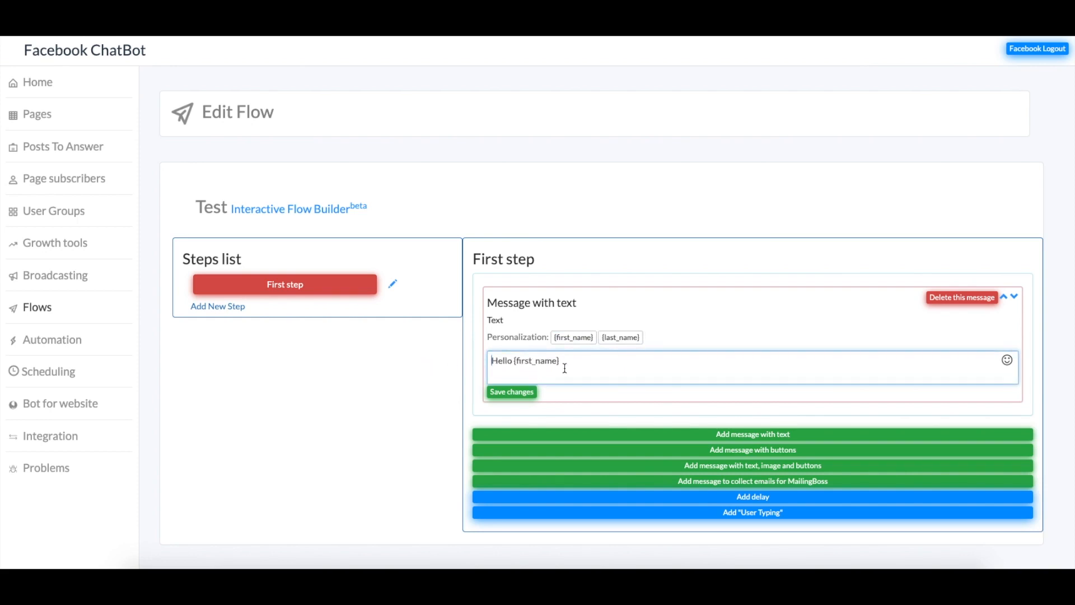
Append {last_name} and ', how are you?' to the message and save it
{"action": "left_click", "coordinate": [621, 337]}
{"action": "left_click", "coordinate": [700, 368]}
{"action": "type", "text": ", how are you?"}
{"action": "left_click", "coordinate": [510, 392]}
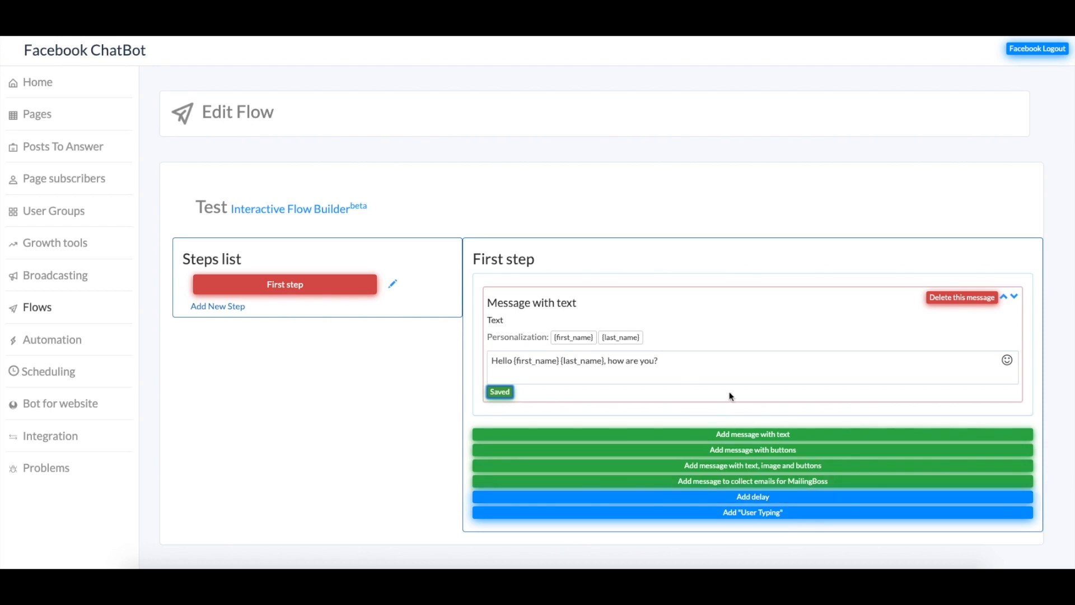
{"action": "left_click", "coordinate": [779, 485]}
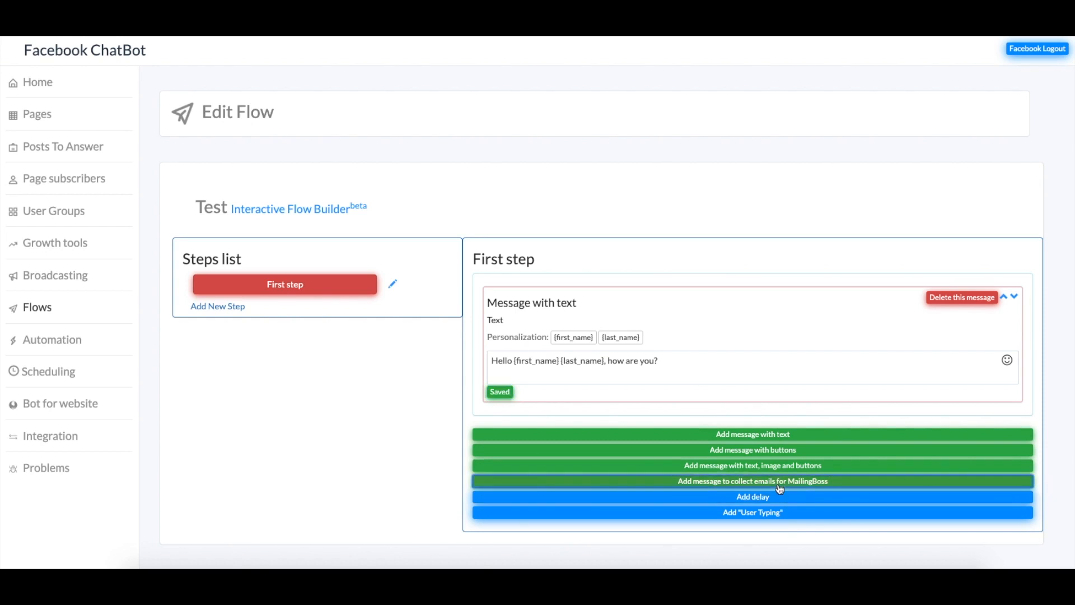
Review the MailingBoss message's question, success, fail, stop text and stop word fields
{"action": "scroll", "coordinate": [573, 392], "scroll_direction": "down", "scroll_amount": 4}
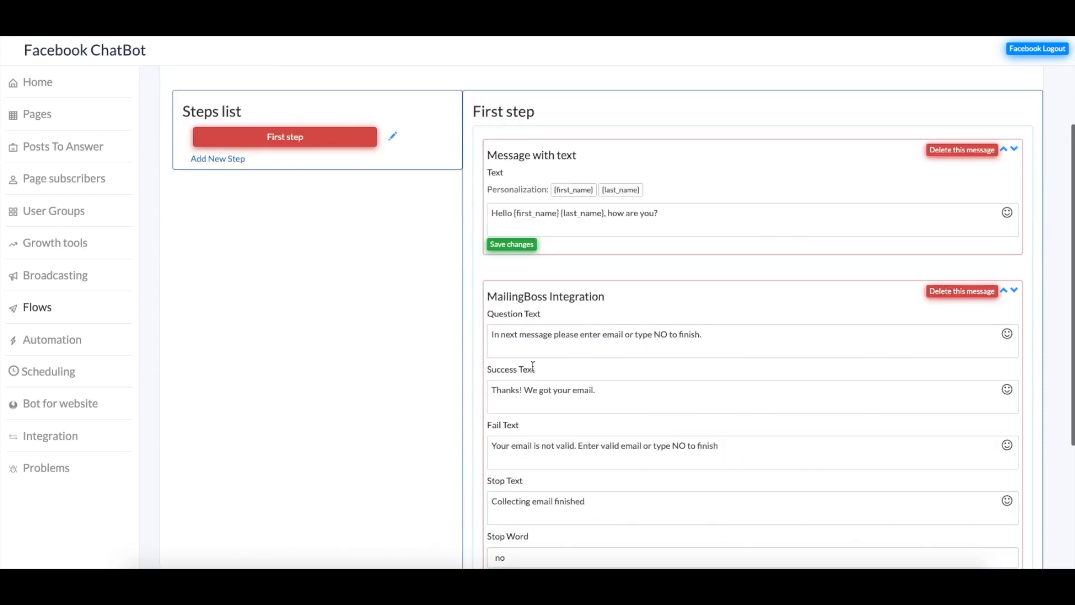
{"action": "left_click", "coordinate": [542, 281]}
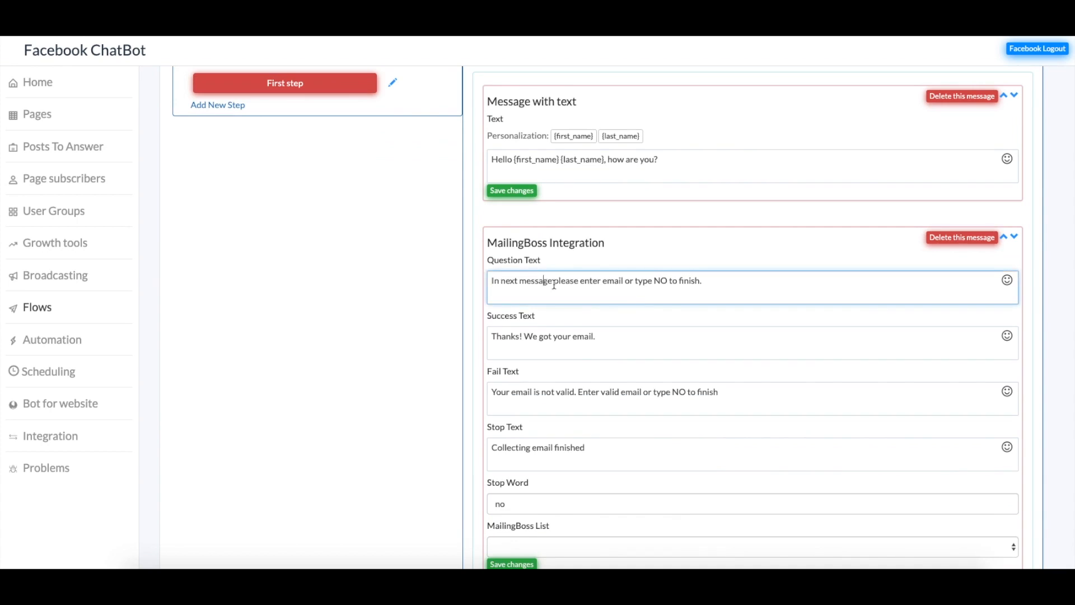
{"action": "left_click_drag", "start_coordinate": [724, 285], "coordinate": [434, 281]}
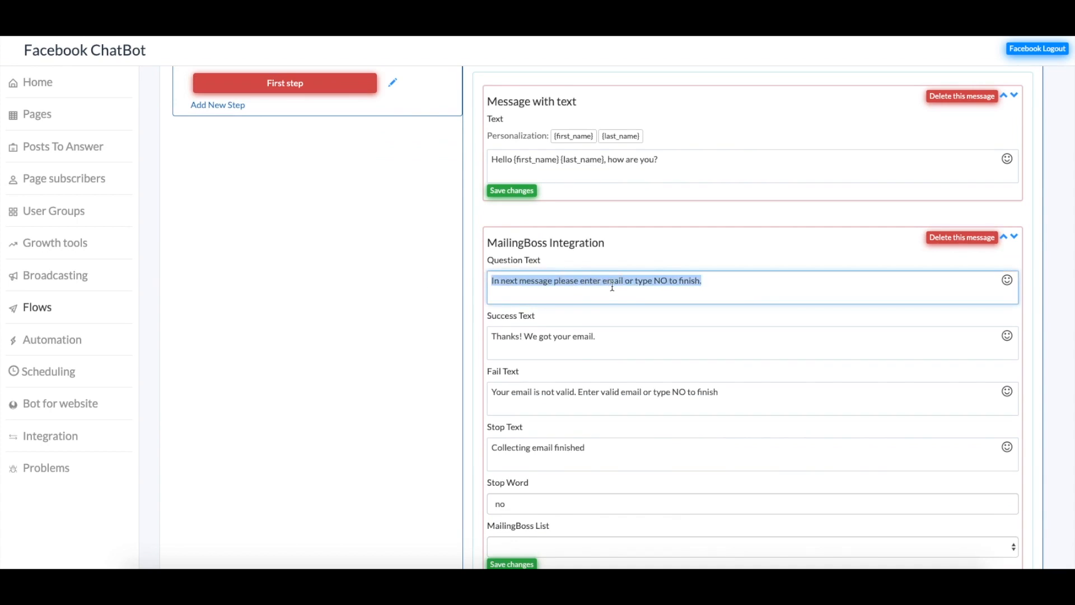
{"action": "left_click", "coordinate": [599, 342]}
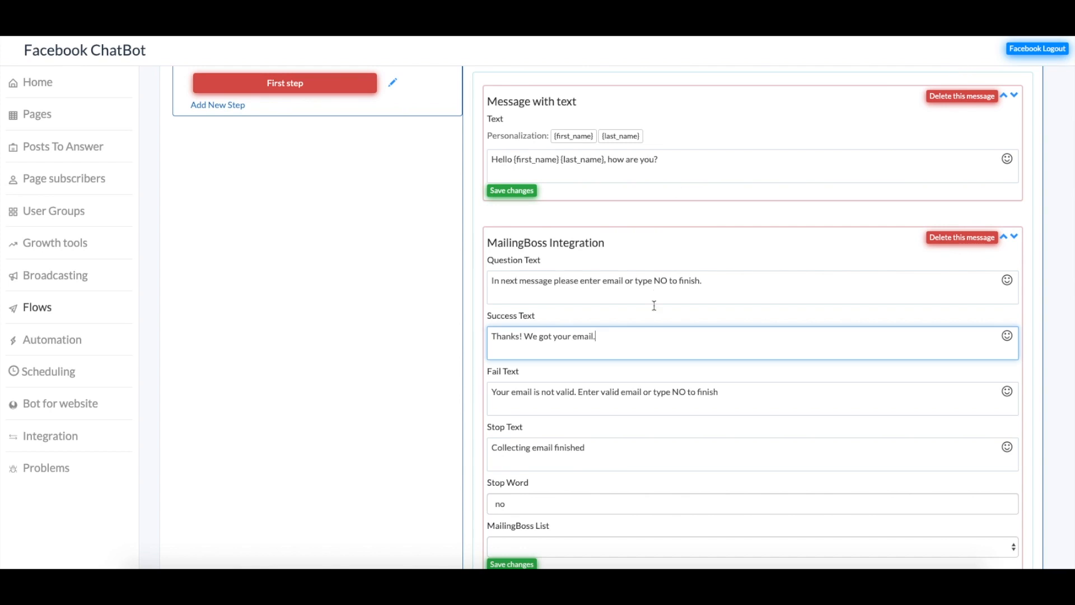
{"action": "left_click", "coordinate": [506, 338]}
{"action": "left_click", "coordinate": [624, 402]}
{"action": "left_click", "coordinate": [622, 449]}
{"action": "scroll", "coordinate": [607, 481], "scroll_direction": "down", "scroll_amount": 1}
{"action": "left_click", "coordinate": [607, 488]}
Choose the Survey MailingBoss list and save the email-collecting message
{"action": "left_click", "coordinate": [637, 523]}
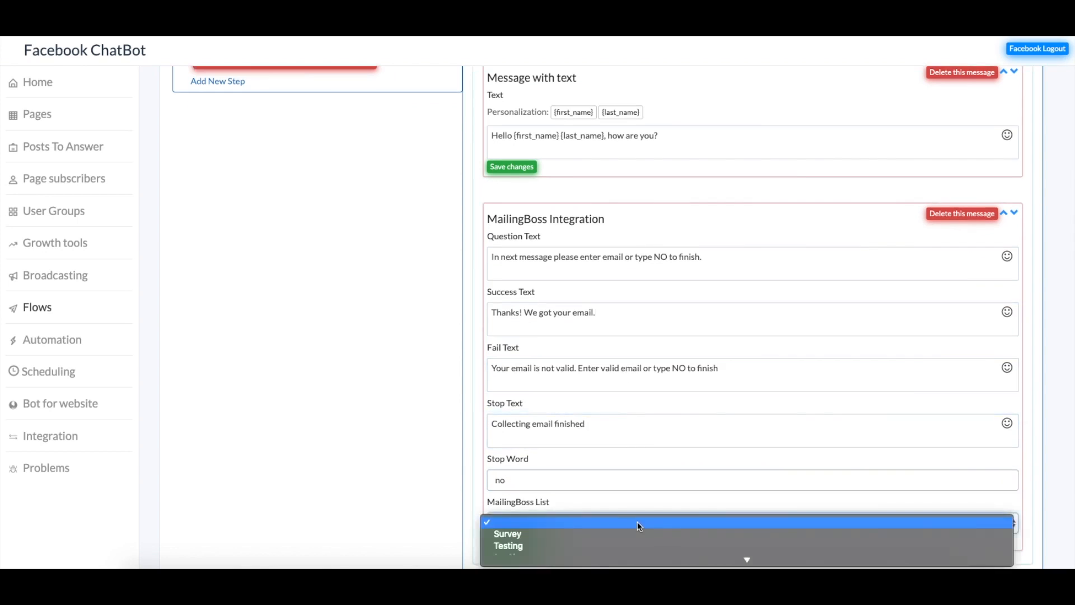
{"action": "left_click", "coordinate": [569, 533]}
{"action": "scroll", "coordinate": [584, 471], "scroll_direction": "down", "scroll_amount": 3}
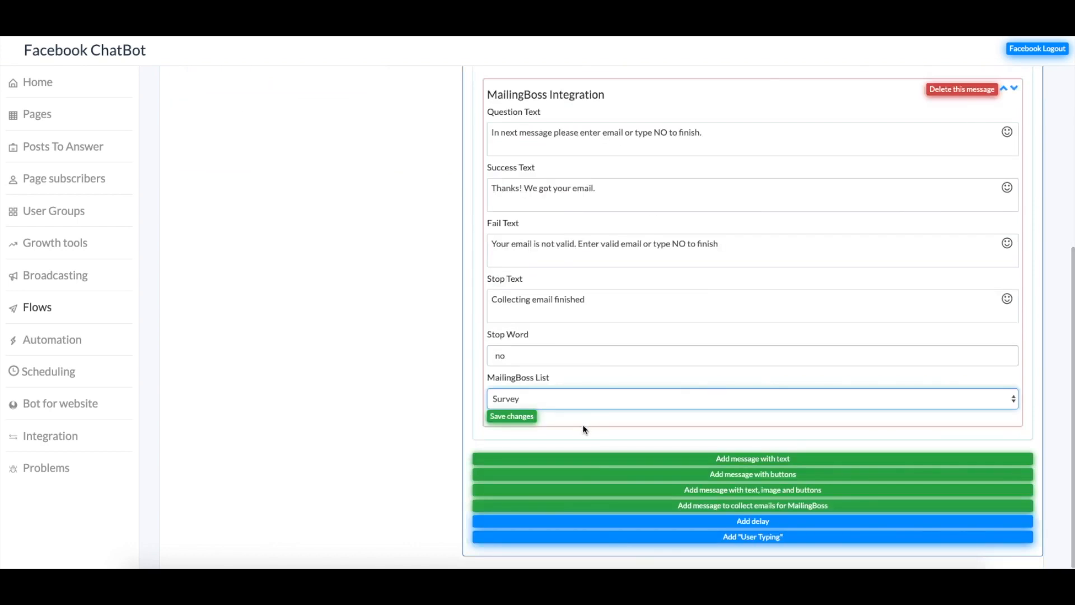
{"action": "left_click", "coordinate": [510, 416]}
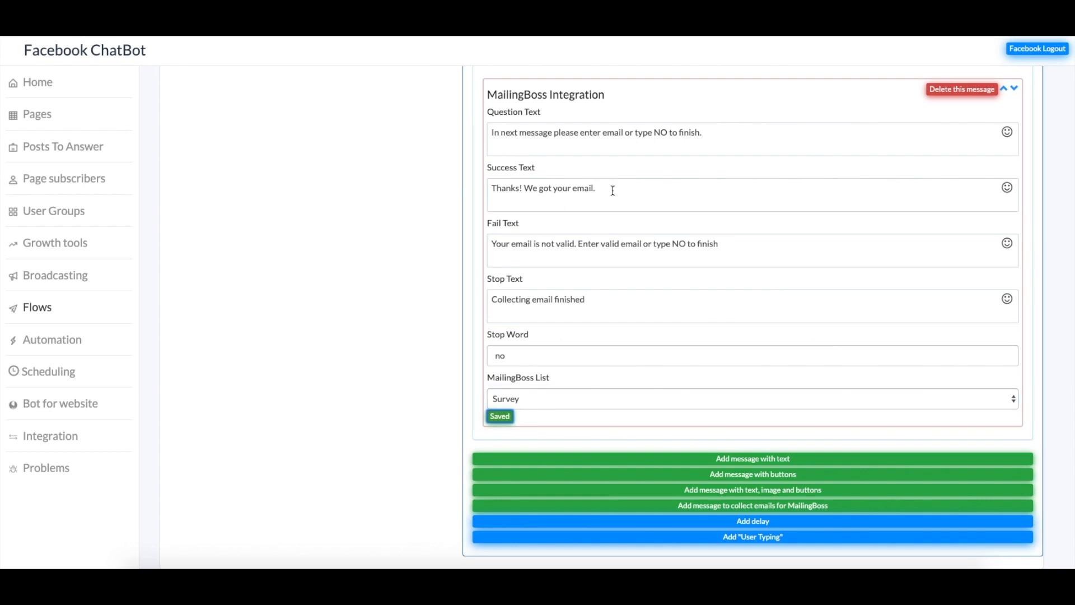
{"action": "scroll", "coordinate": [612, 193], "scroll_direction": "up", "scroll_amount": 4}
{"action": "scroll", "coordinate": [588, 229], "scroll_direction": "down", "scroll_amount": 4}
Add a button message and replace its placeholder text with 'Click below to get a free trial'
{"action": "left_click", "coordinate": [755, 475]}
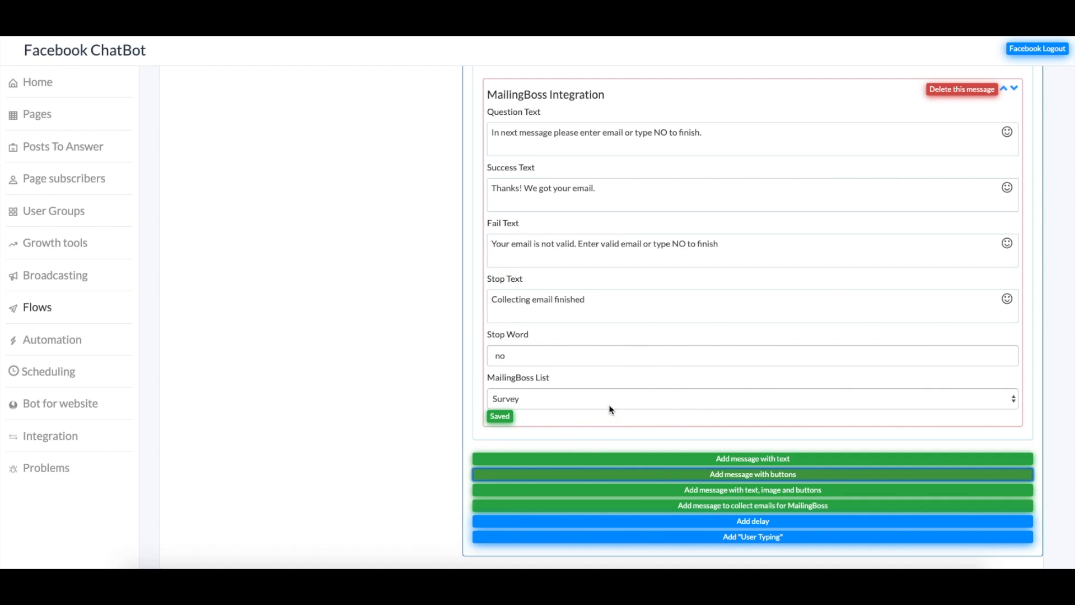
{"action": "scroll", "coordinate": [606, 425], "scroll_direction": "down", "scroll_amount": 4}
{"action": "left_click", "coordinate": [607, 329]}
{"action": "key", "text": "ctrl+a"}
{"action": "type", "text": "Click belwoow to ge"}
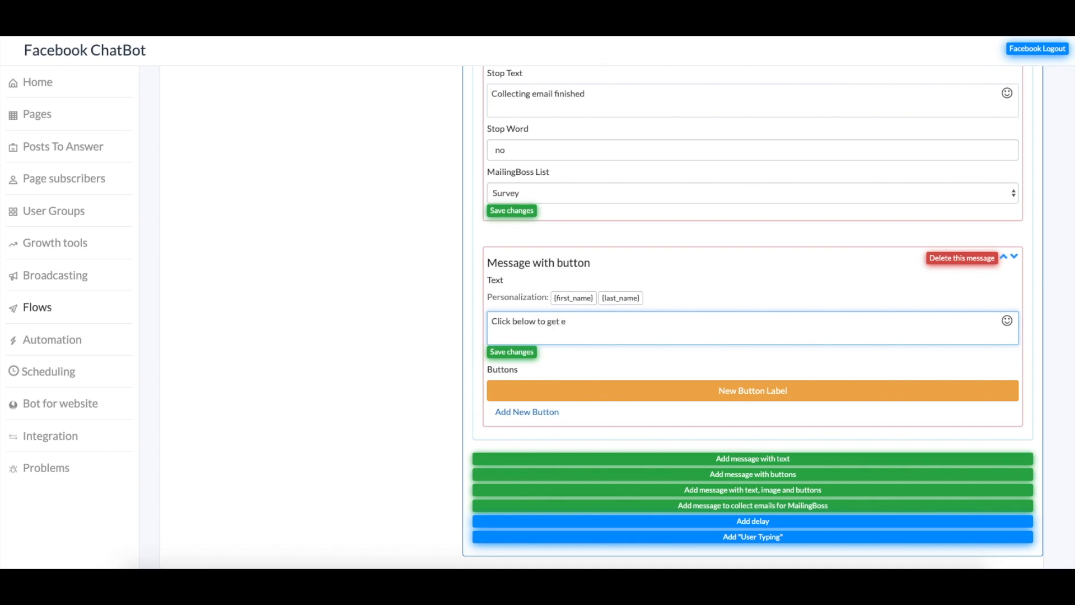
{"action": "type", "text": "t a free trial."}
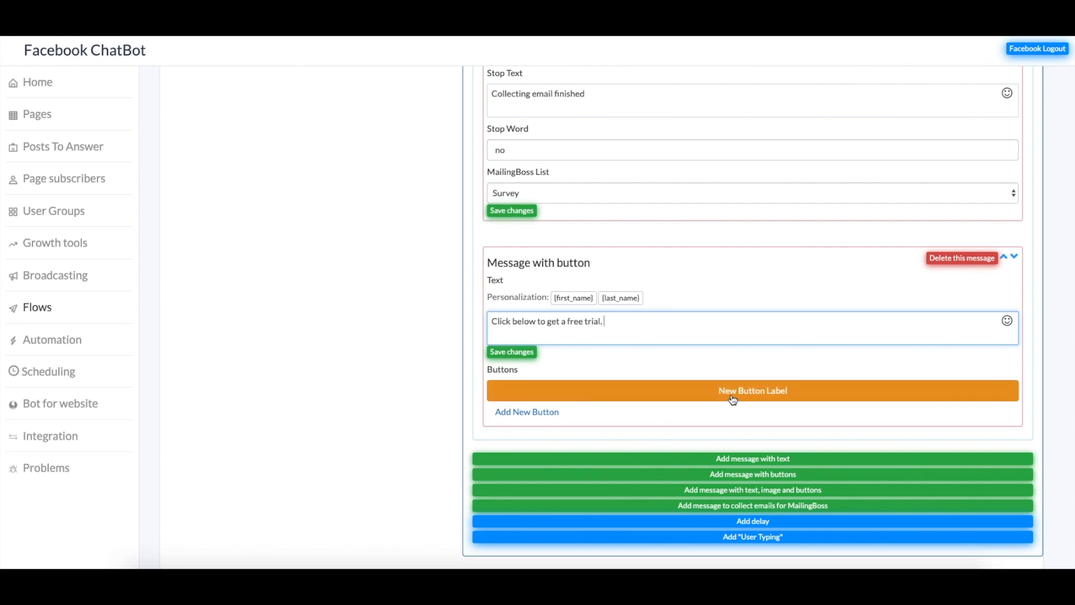
{"action": "left_click", "coordinate": [758, 392]}
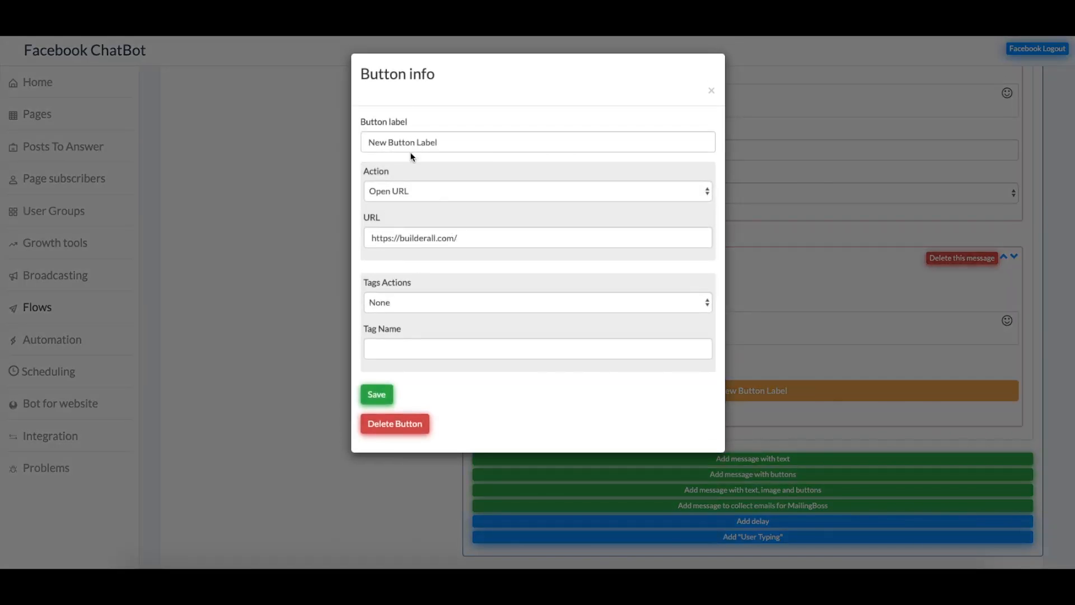
{"action": "left_click", "coordinate": [488, 191]}
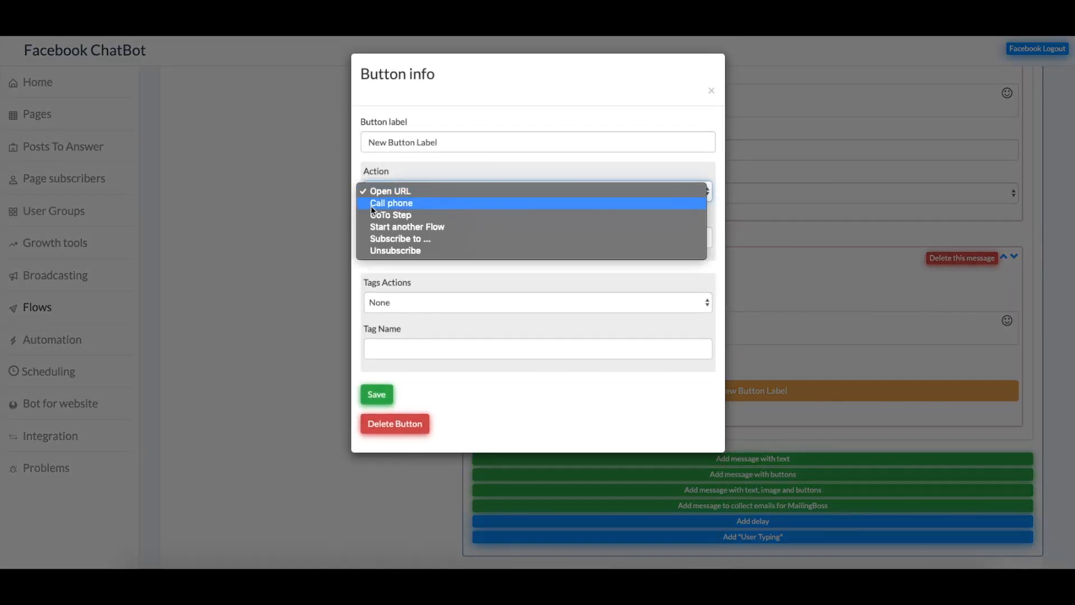
{"action": "left_click", "coordinate": [408, 190]}
{"action": "left_click_drag", "start_coordinate": [447, 142], "coordinate": [284, 144]}
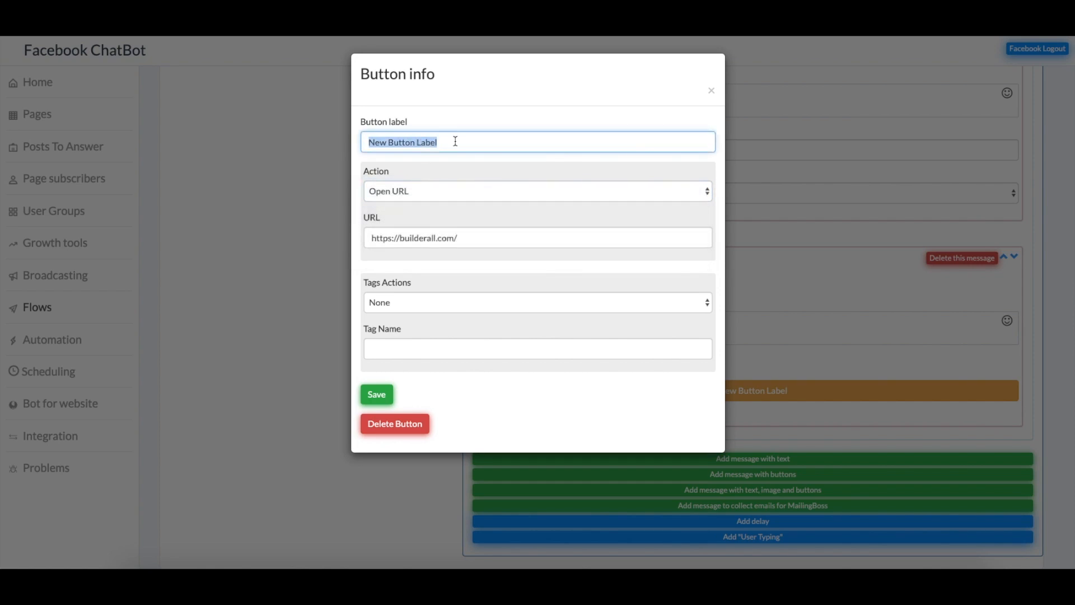
{"action": "type", "text": "Free Trial"}
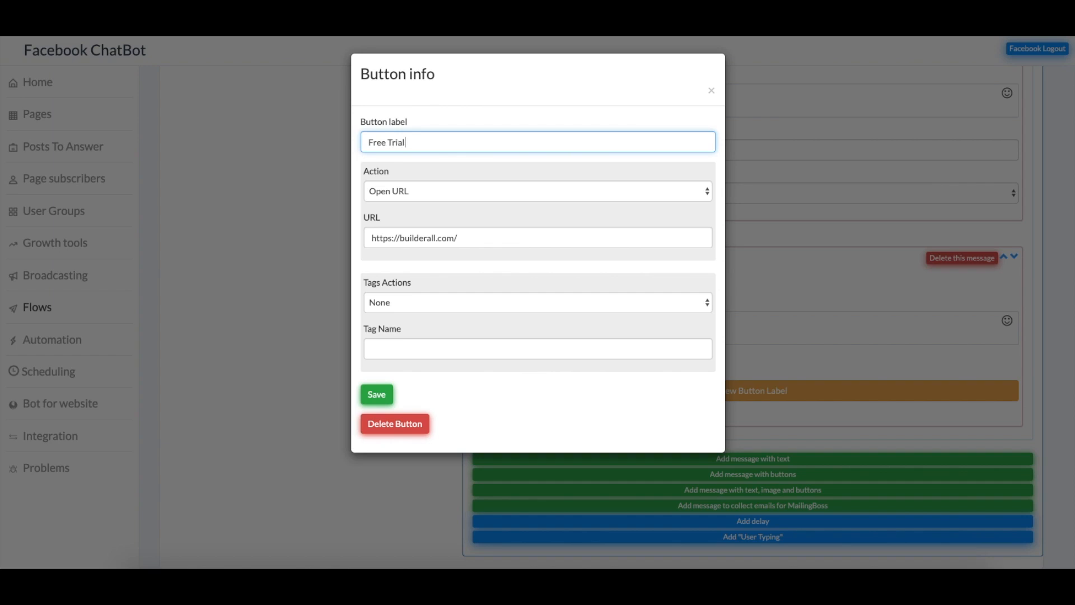
{"action": "left_click_drag", "start_coordinate": [458, 239], "coordinate": [369, 224]}
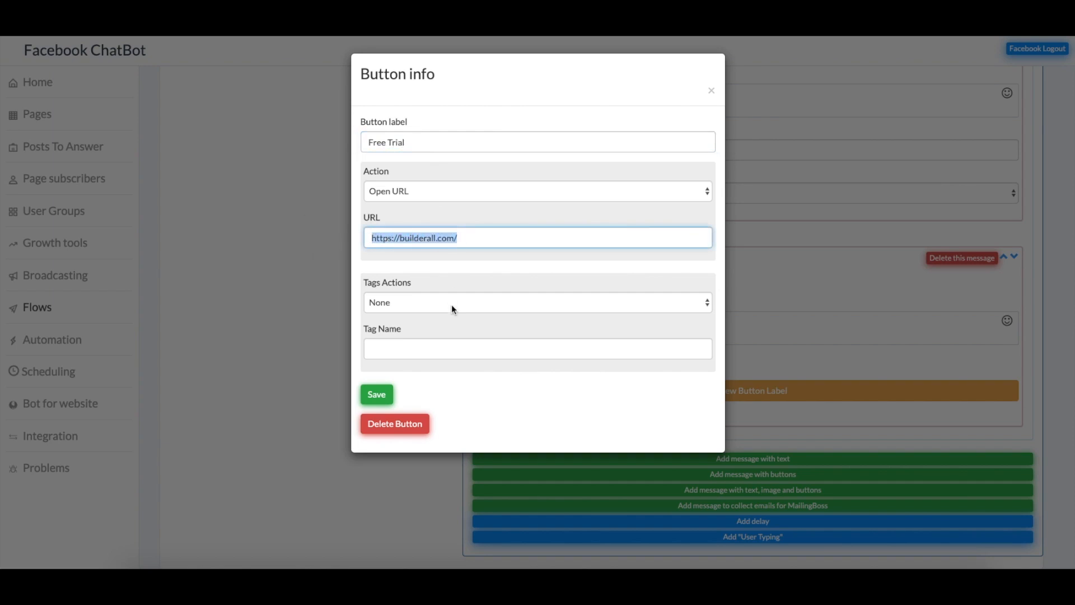
Set the Free Trial button's tag action back to None and save the button
{"action": "left_click", "coordinate": [425, 280]}
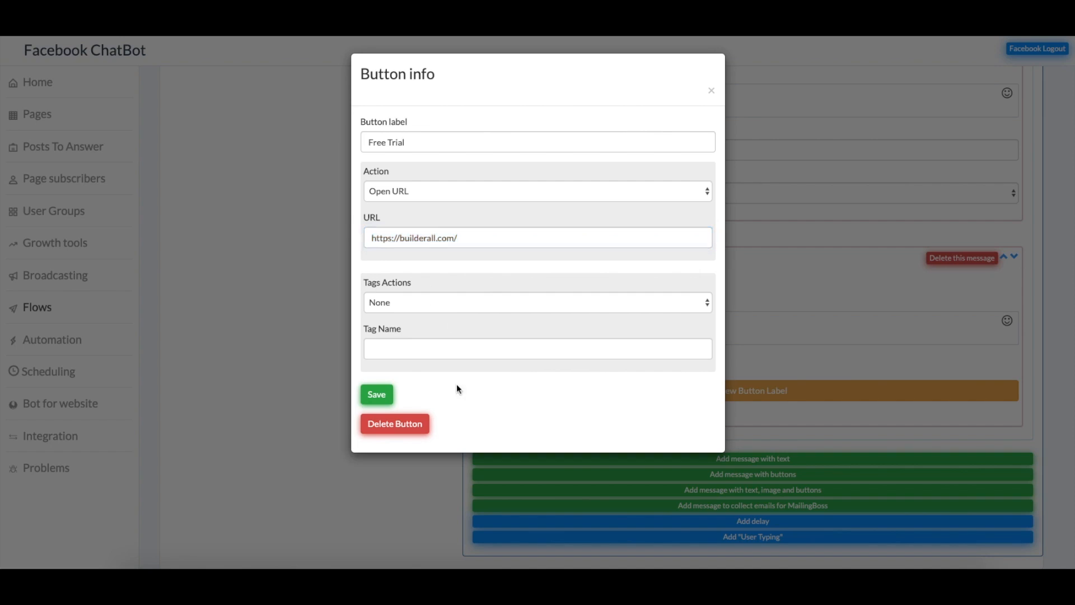
{"action": "left_click", "coordinate": [396, 303]}
{"action": "left_click", "coordinate": [415, 315]}
{"action": "left_click", "coordinate": [412, 305]}
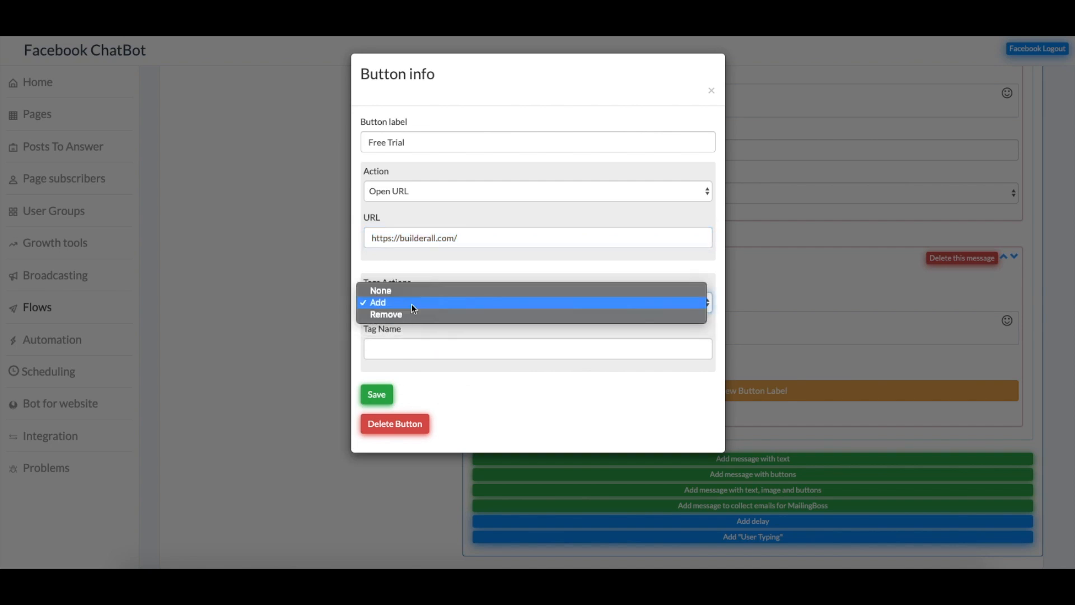
{"action": "left_click", "coordinate": [409, 317]}
{"action": "left_click", "coordinate": [407, 293]}
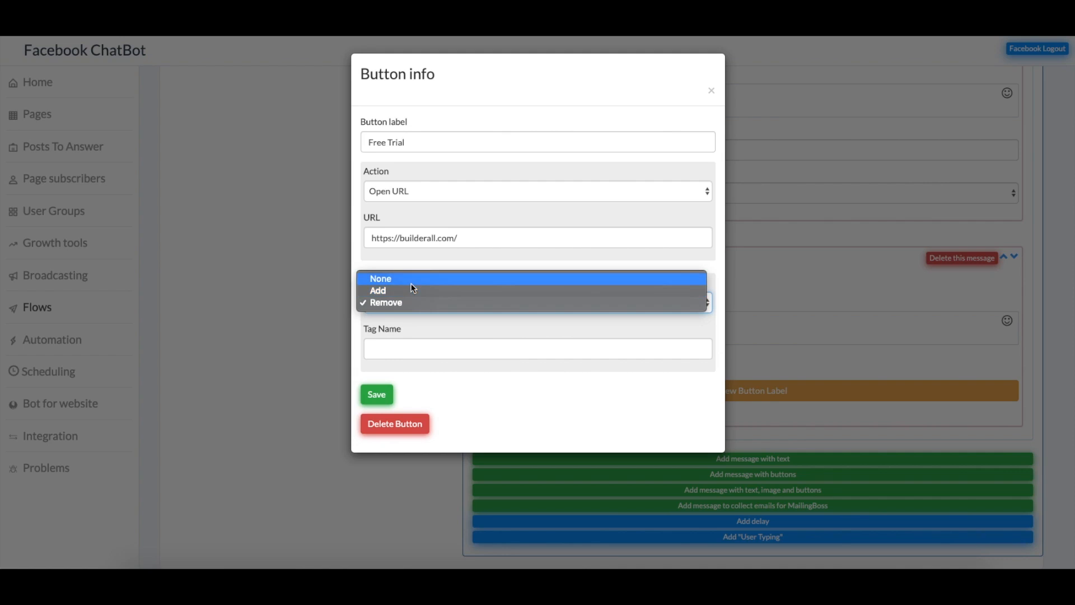
{"action": "left_click", "coordinate": [411, 281]}
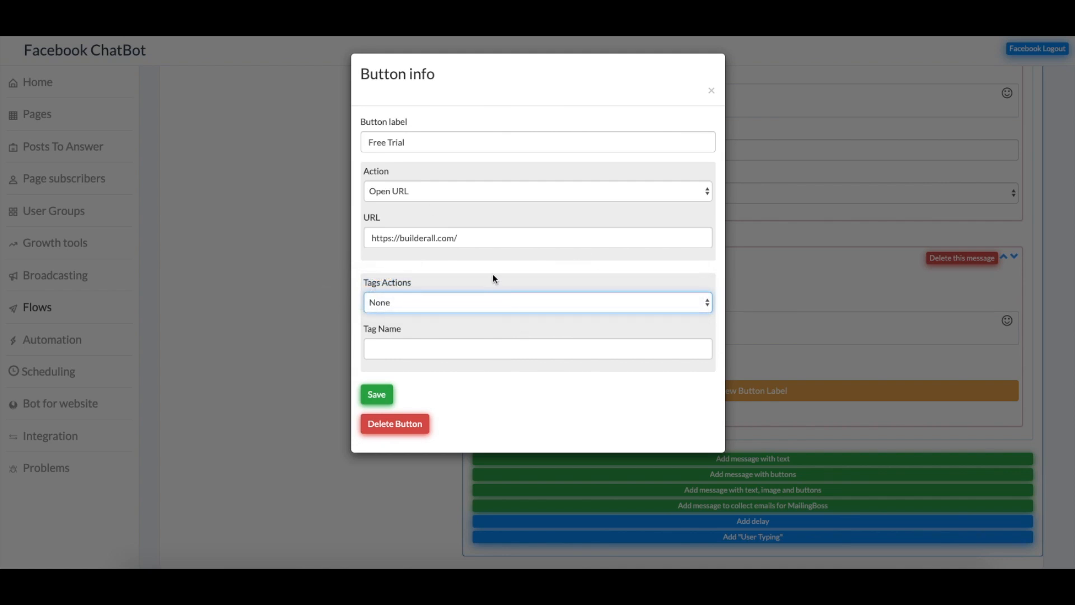
{"action": "left_click", "coordinate": [385, 395]}
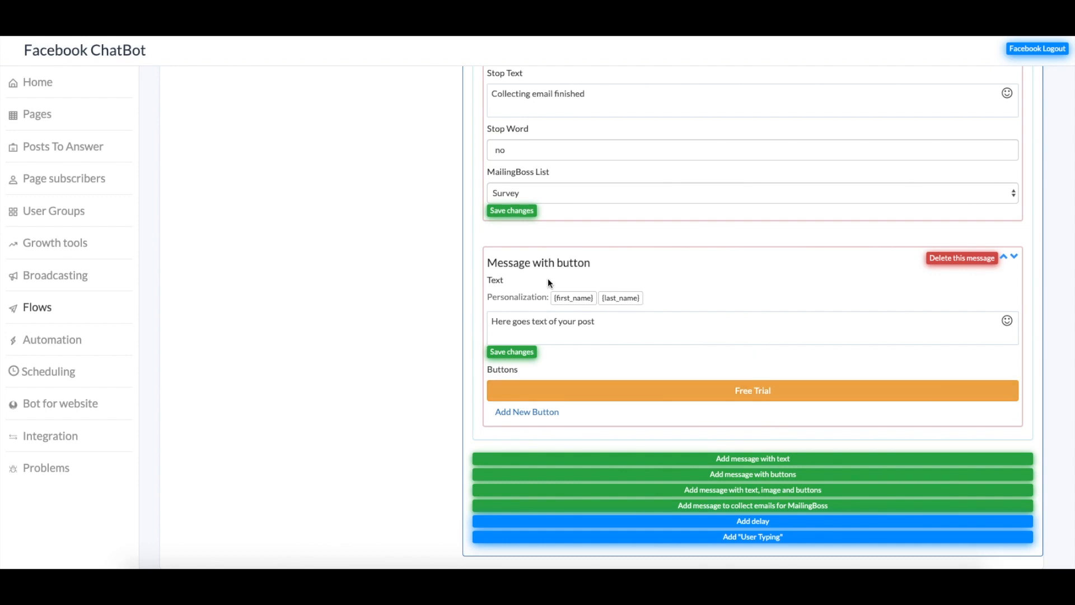
{"action": "scroll", "coordinate": [635, 306], "scroll_direction": "up", "scroll_amount": 10}
{"action": "scroll", "coordinate": [441, 445], "scroll_direction": "down", "scroll_amount": 10}
{"action": "scroll", "coordinate": [576, 224], "scroll_direction": "up", "scroll_amount": 10}
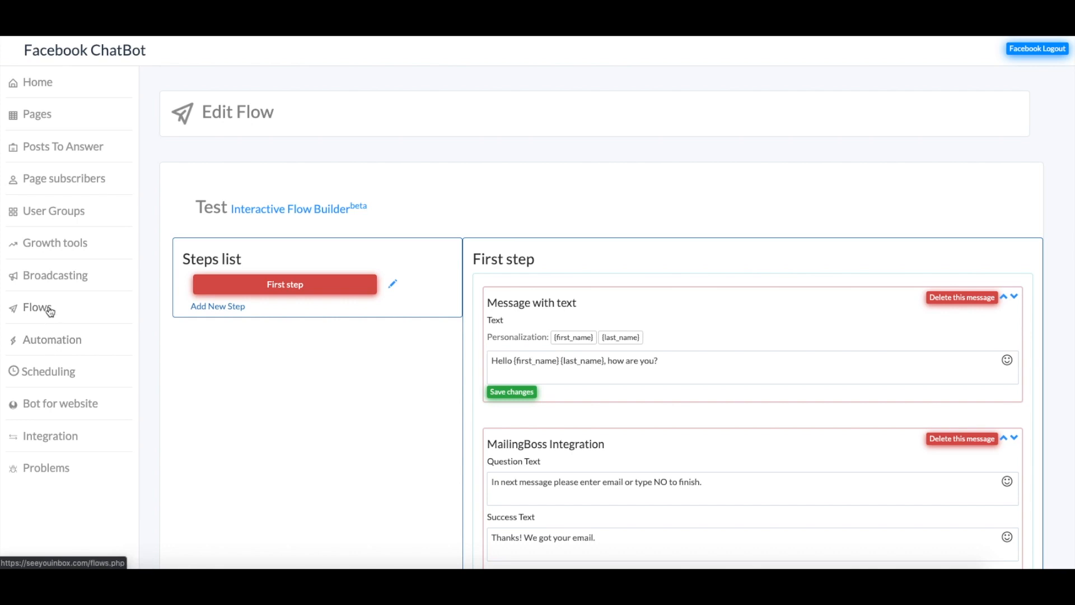
Enable the default reply for the 'Builderall is the Best' page with flow Test and save
{"action": "left_click", "coordinate": [62, 340]}
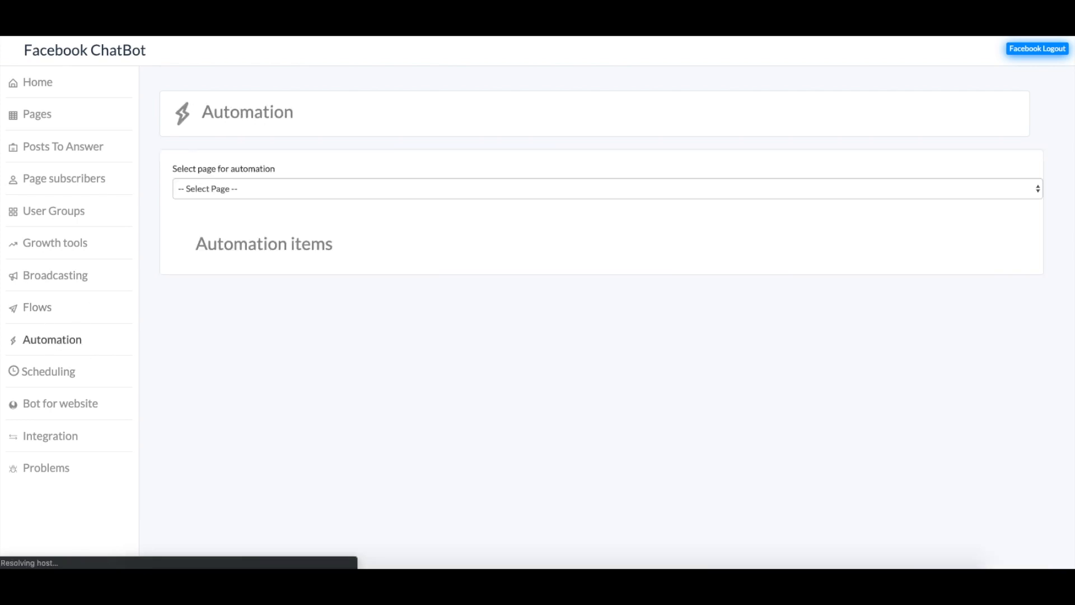
{"action": "left_click", "coordinate": [291, 194]}
{"action": "left_click", "coordinate": [256, 201]}
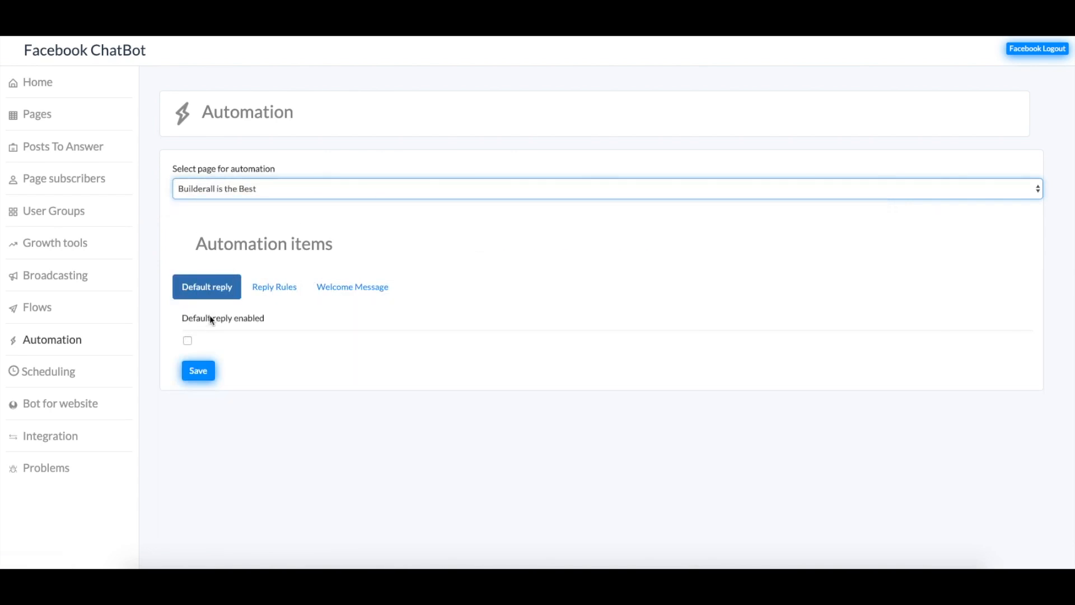
{"action": "left_click", "coordinate": [187, 340]}
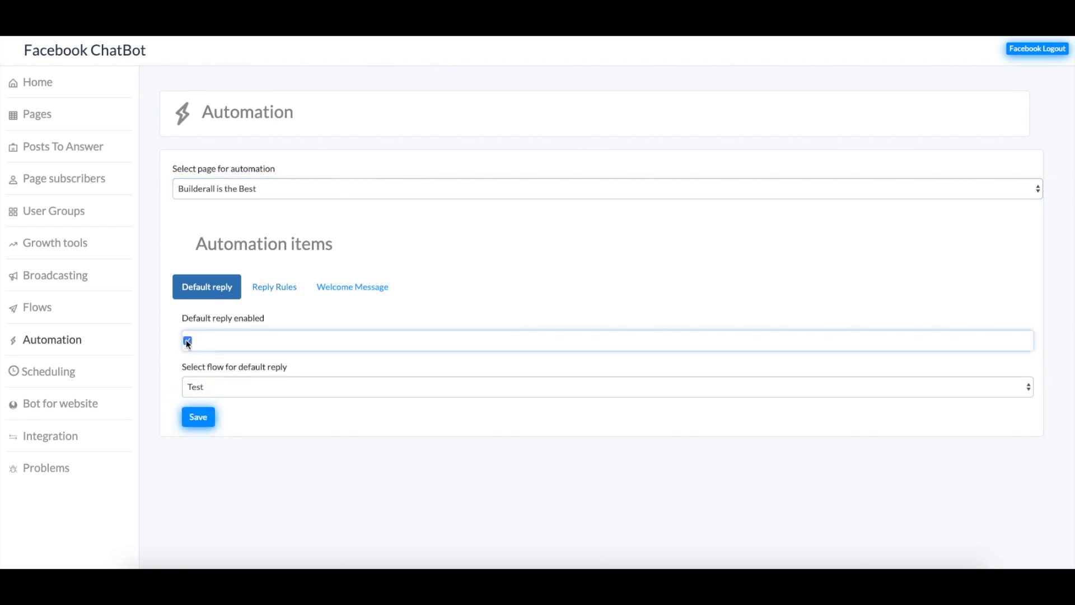
{"action": "left_click", "coordinate": [252, 387]}
{"action": "left_click", "coordinate": [252, 385]}
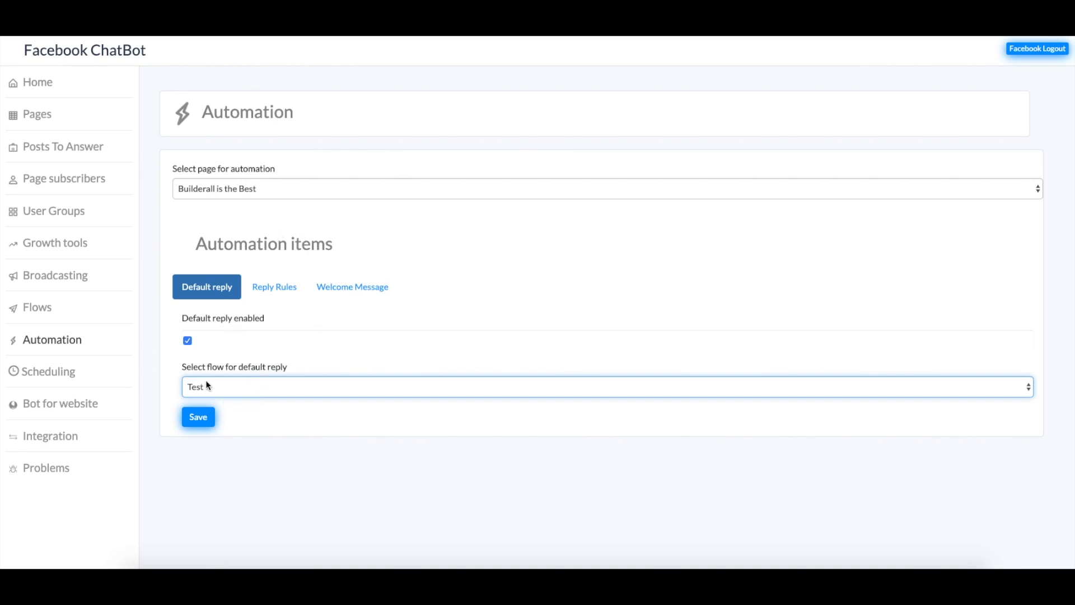
{"action": "left_click", "coordinate": [198, 417]}
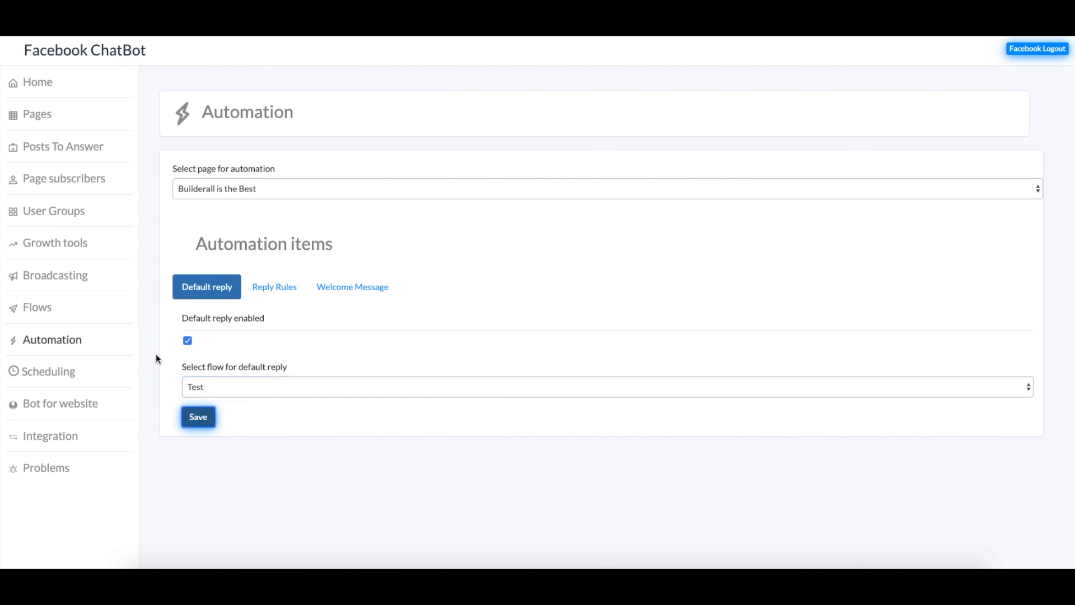
From Reply Rules, start a new rule and review its rule type options, keeping Consist
{"action": "left_click", "coordinate": [280, 287]}
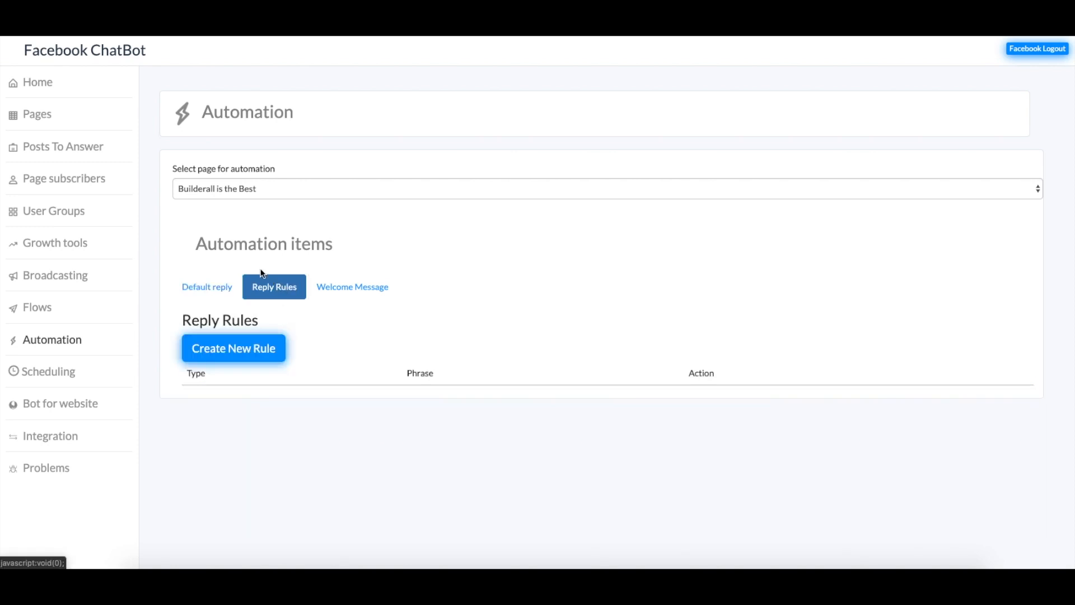
{"action": "left_click", "coordinate": [219, 344]}
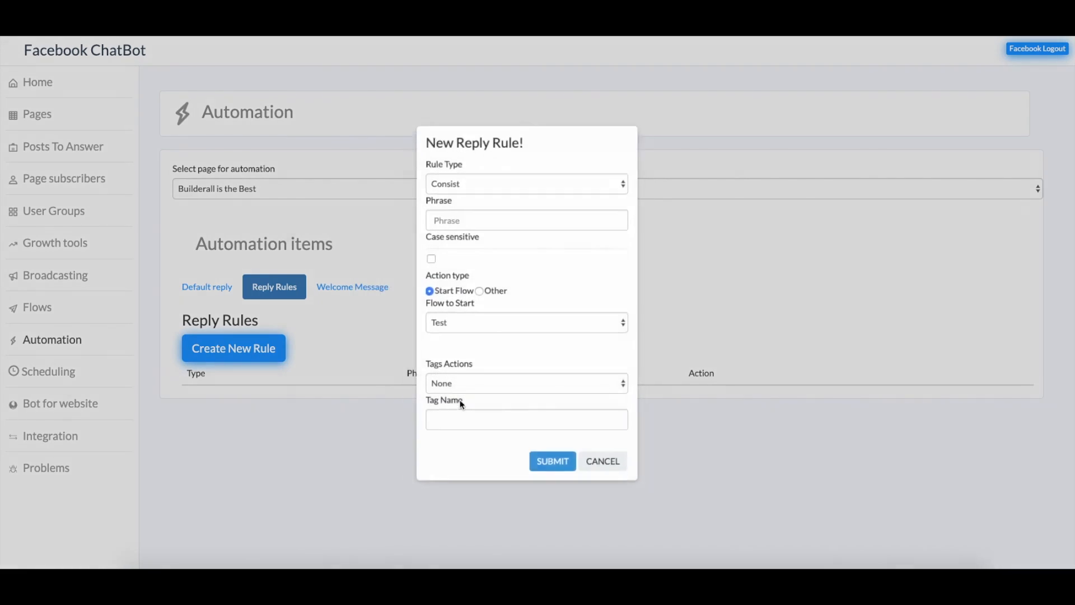
{"action": "left_click", "coordinate": [525, 191]}
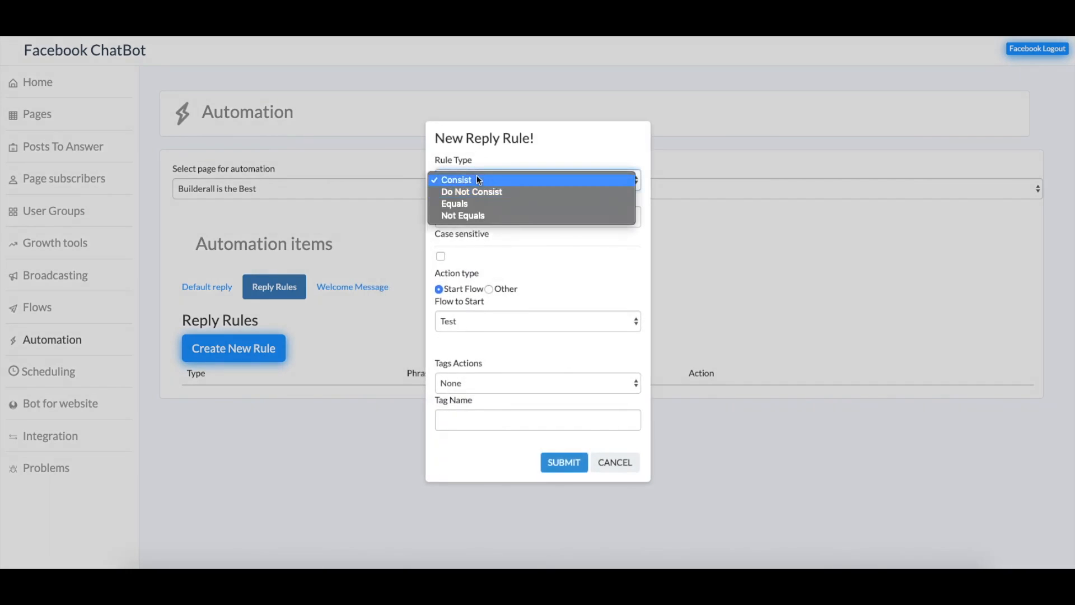
{"action": "left_click", "coordinate": [479, 178]}
{"action": "left_click", "coordinate": [521, 180]}
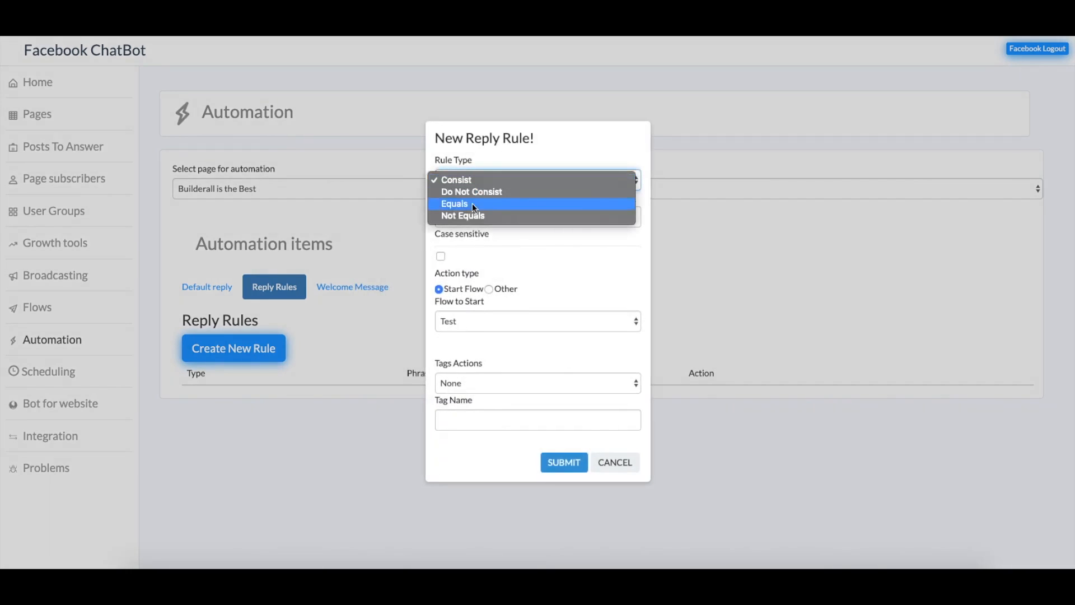
{"action": "left_click", "coordinate": [495, 249]}
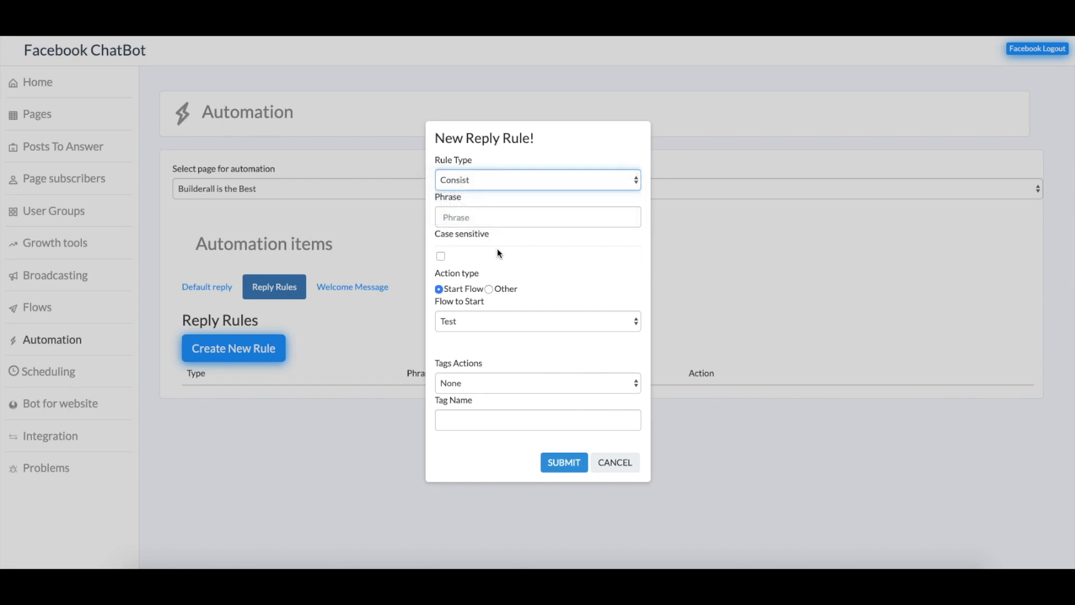
{"action": "left_click", "coordinate": [454, 211]}
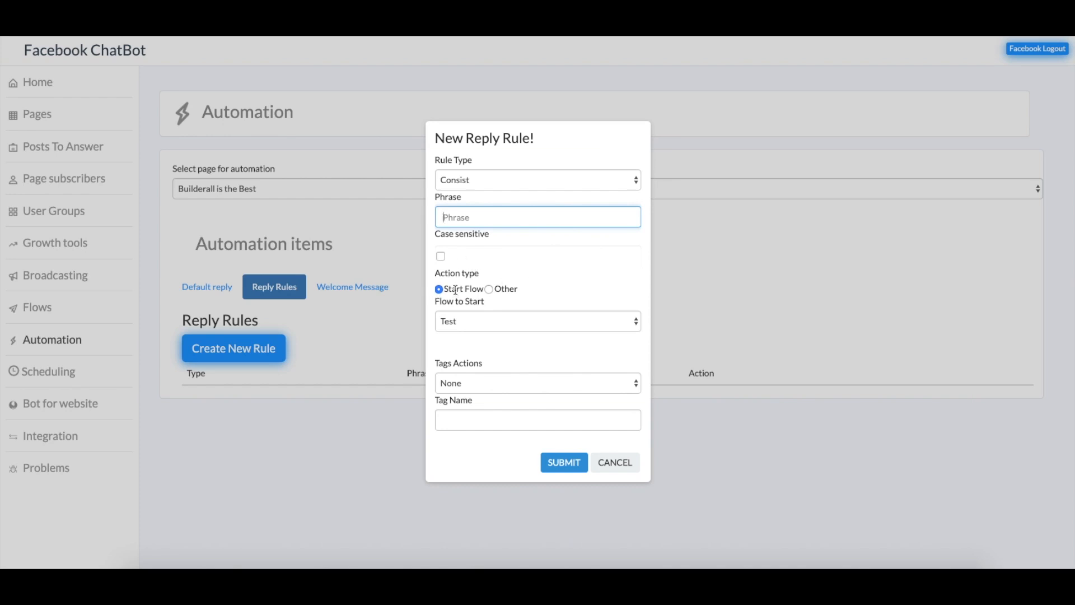
Review the Unsubscribe and Start Flow actions and tag action None, then cancel the rule
{"action": "left_click", "coordinate": [490, 289]}
{"action": "left_click", "coordinate": [482, 312]}
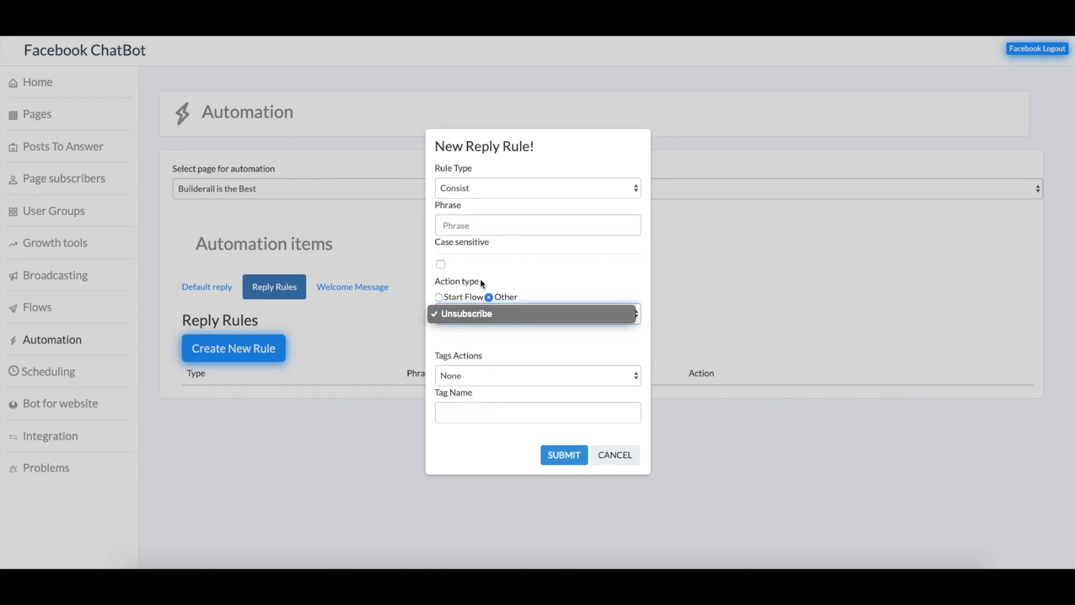
{"action": "left_click", "coordinate": [522, 317]}
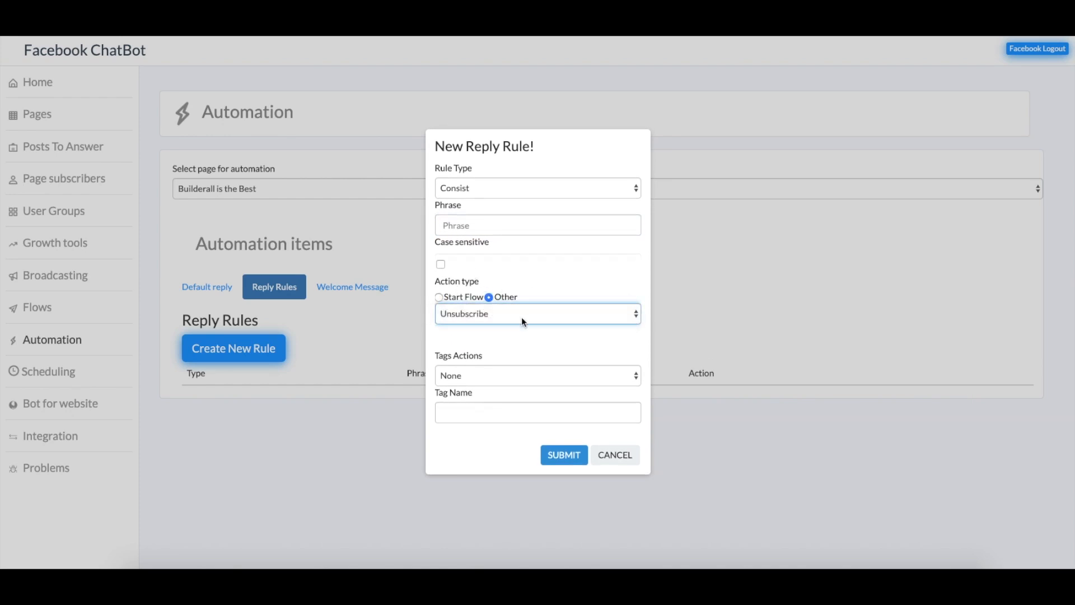
{"action": "left_click", "coordinate": [439, 297]}
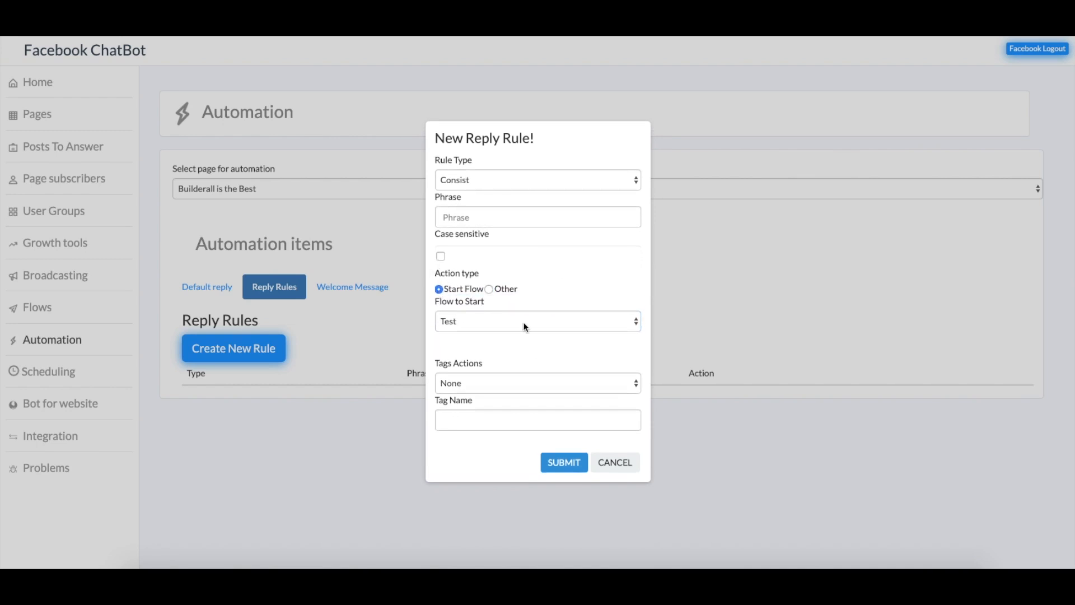
{"action": "left_click", "coordinate": [515, 387]}
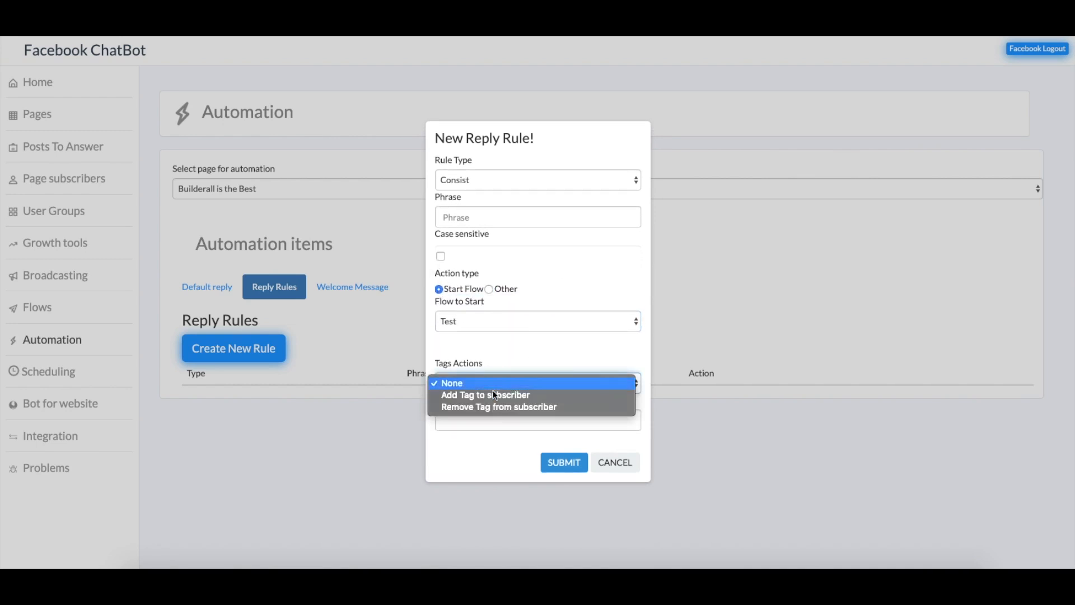
{"action": "left_click", "coordinate": [500, 359]}
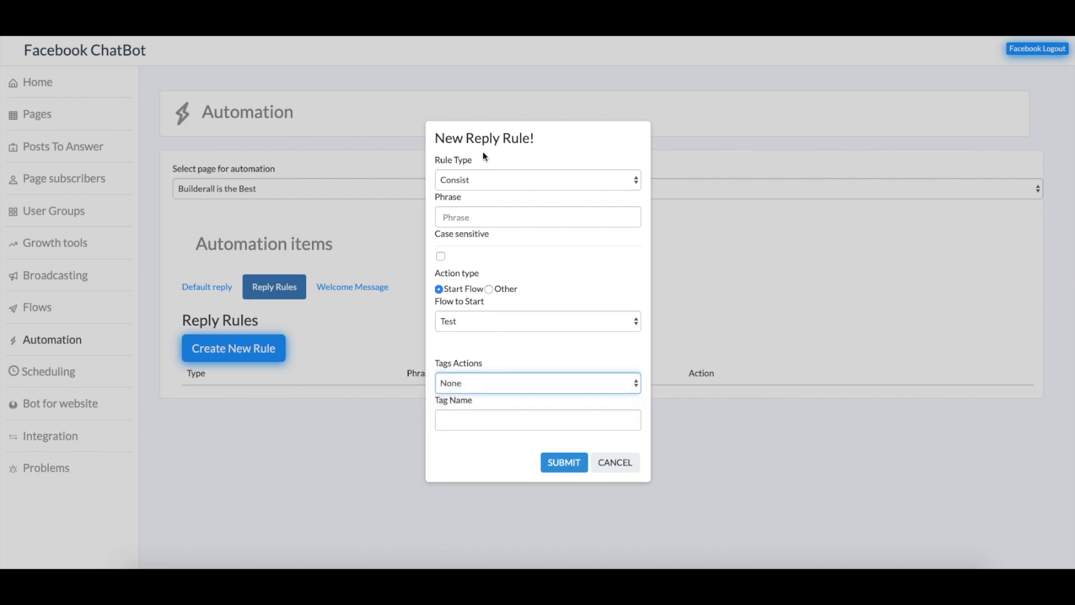
{"action": "left_click", "coordinate": [620, 469]}
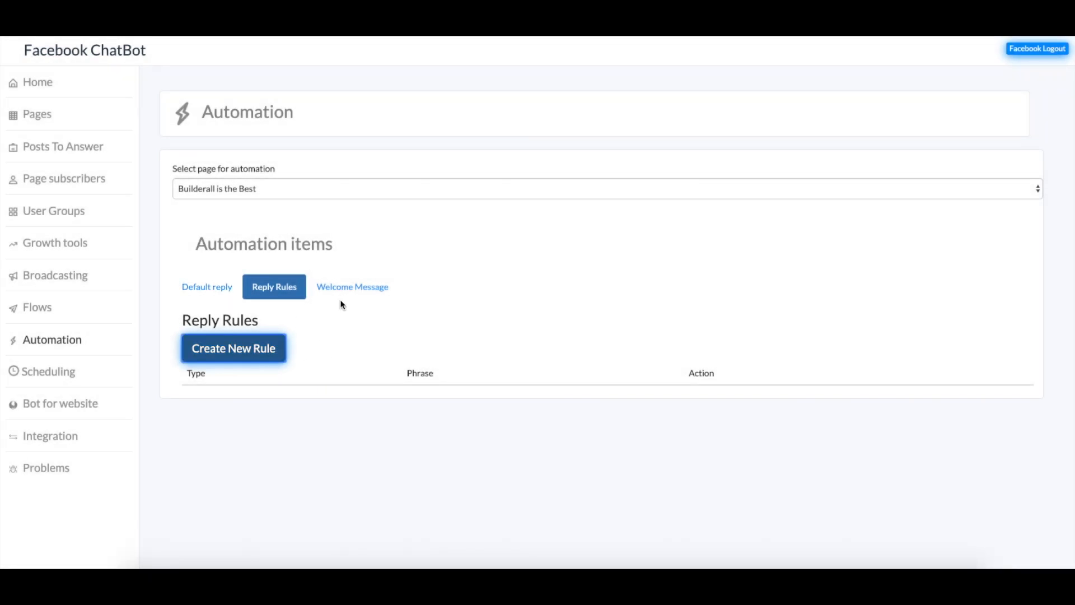
{"action": "left_click", "coordinate": [353, 288]}
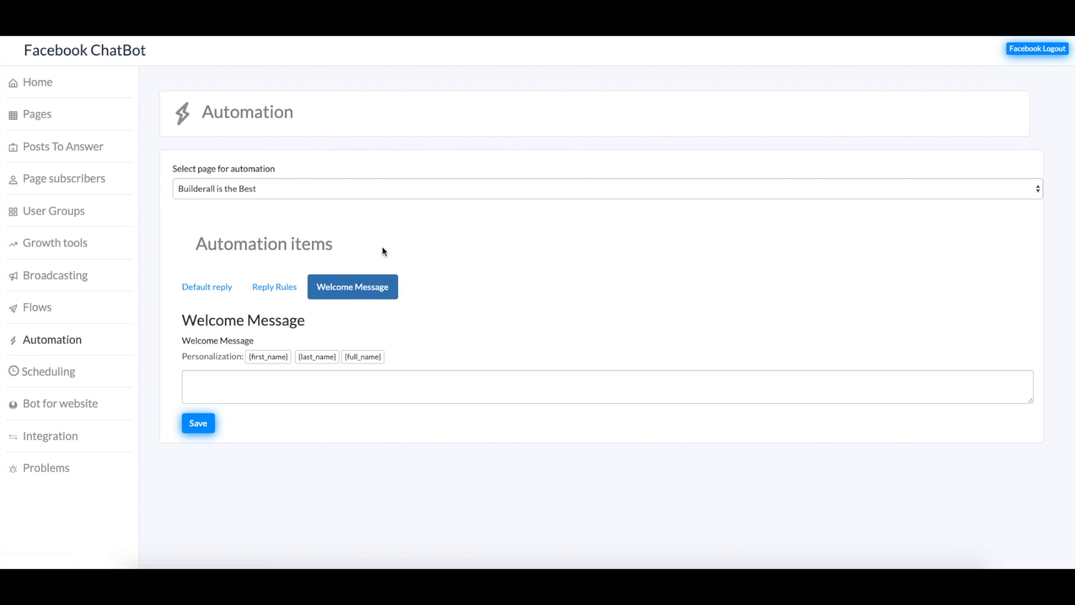
Begin the welcome message with 'H' and the full-name placeholder, adding extra placeholders by mistake
{"action": "left_click", "coordinate": [330, 390]}
{"action": "type", "text": "Hi"}
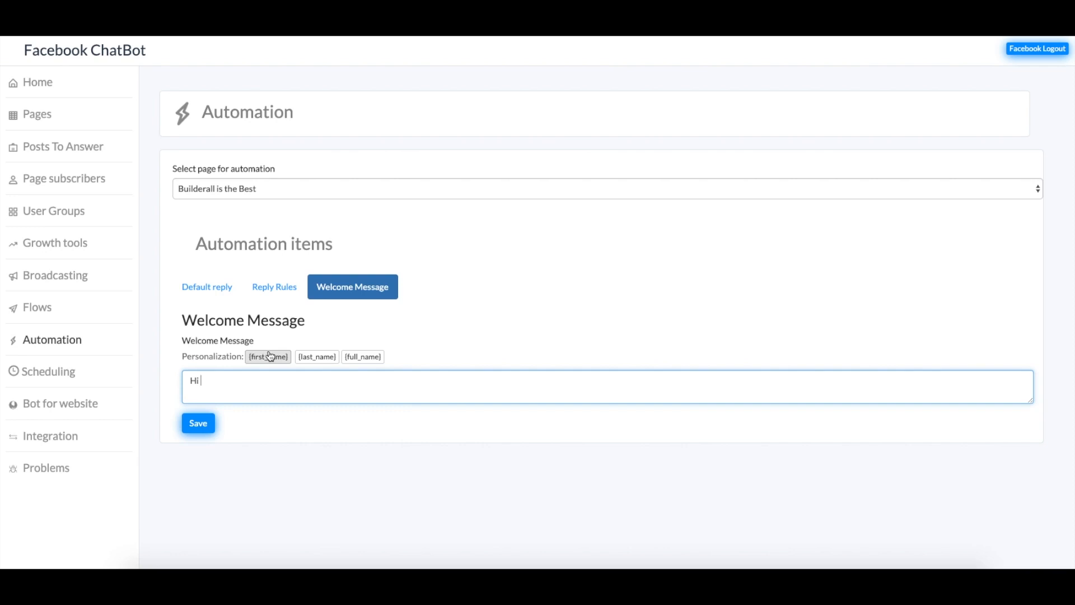
{"action": "left_click", "coordinate": [360, 357]}
{"action": "key", "text": "Return"}
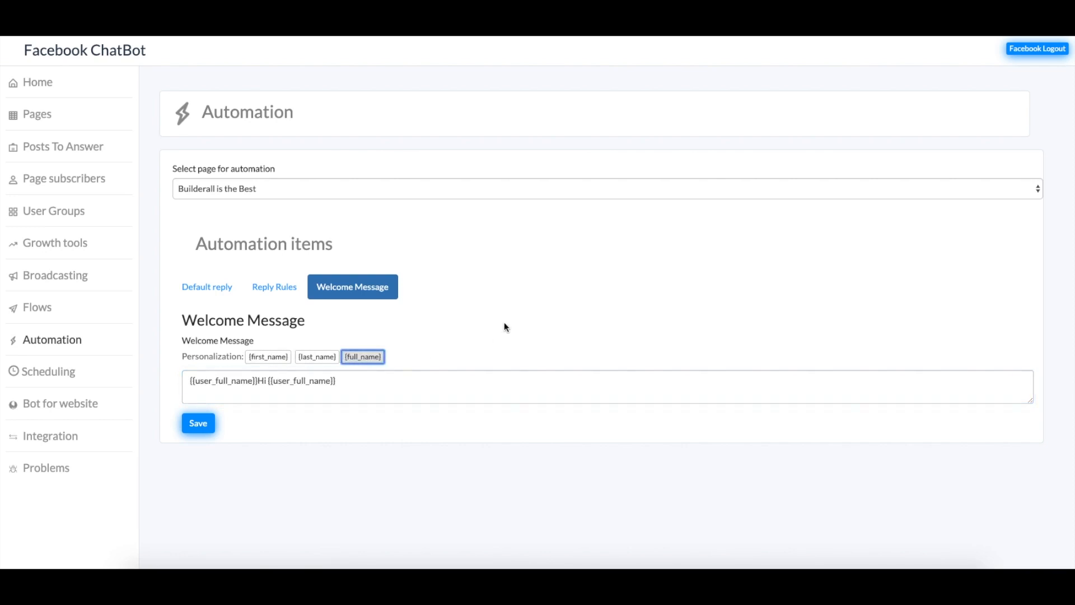
{"action": "key", "text": "Return"}
{"action": "key", "text": "Return"}
{"action": "key", "text": "Return"}
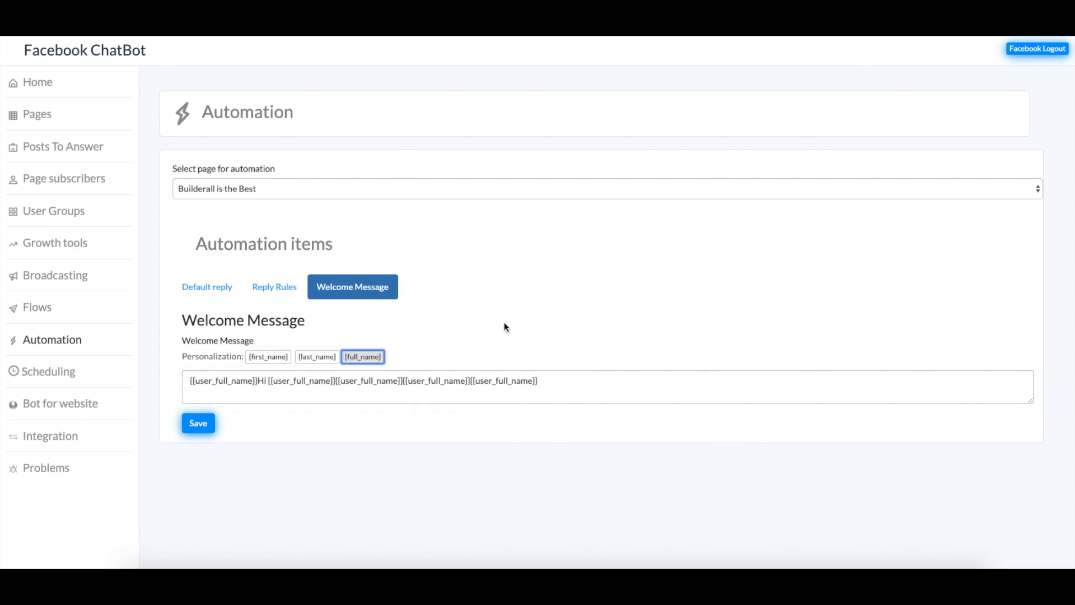
{"action": "key", "text": "Return"}
Rewrite the welcome message as 'Hi {{user_full_name}} , please enjoy my page.' and save it
{"action": "left_click_drag", "start_coordinate": [632, 377], "coordinate": [180, 381]}
{"action": "type", "text": "Hi"}
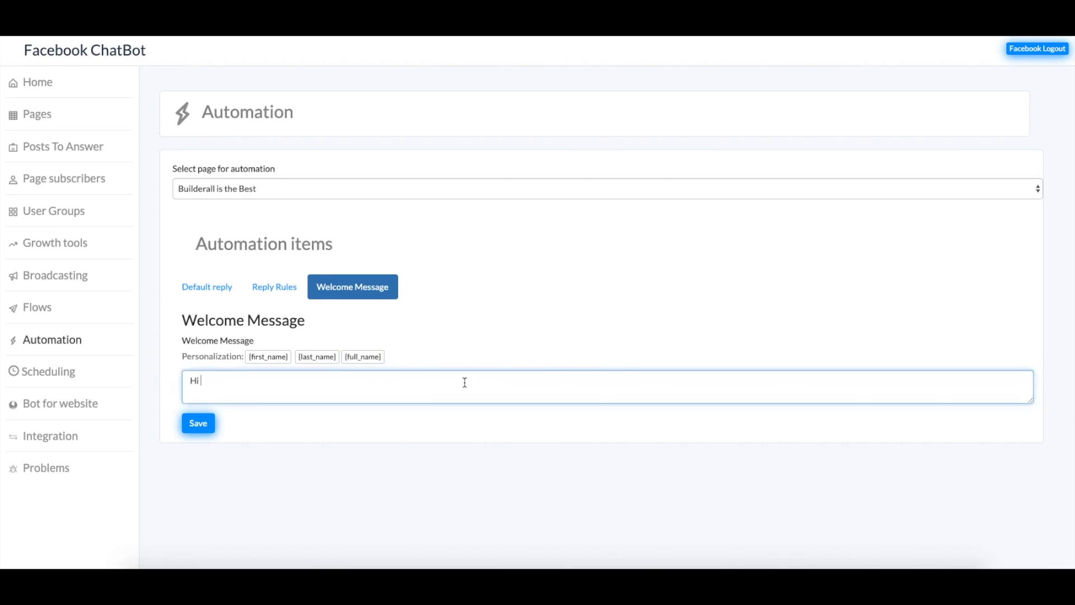
{"action": "left_click", "coordinate": [366, 358]}
{"action": "left_click", "coordinate": [370, 389]}
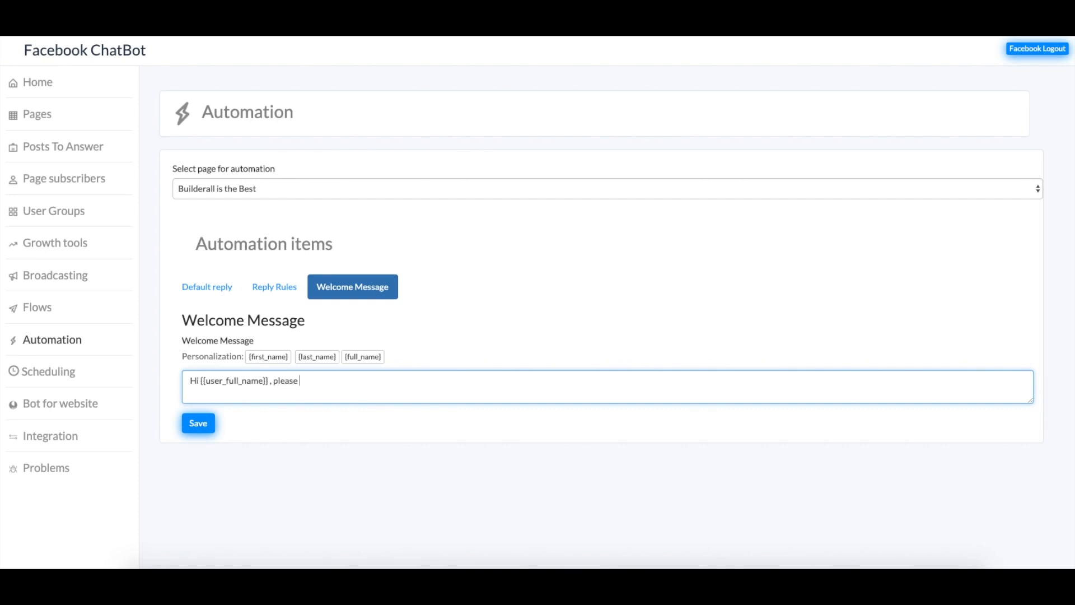
{"action": "type", "text": ", please enjoy my page."}
{"action": "left_click", "coordinate": [203, 428]}
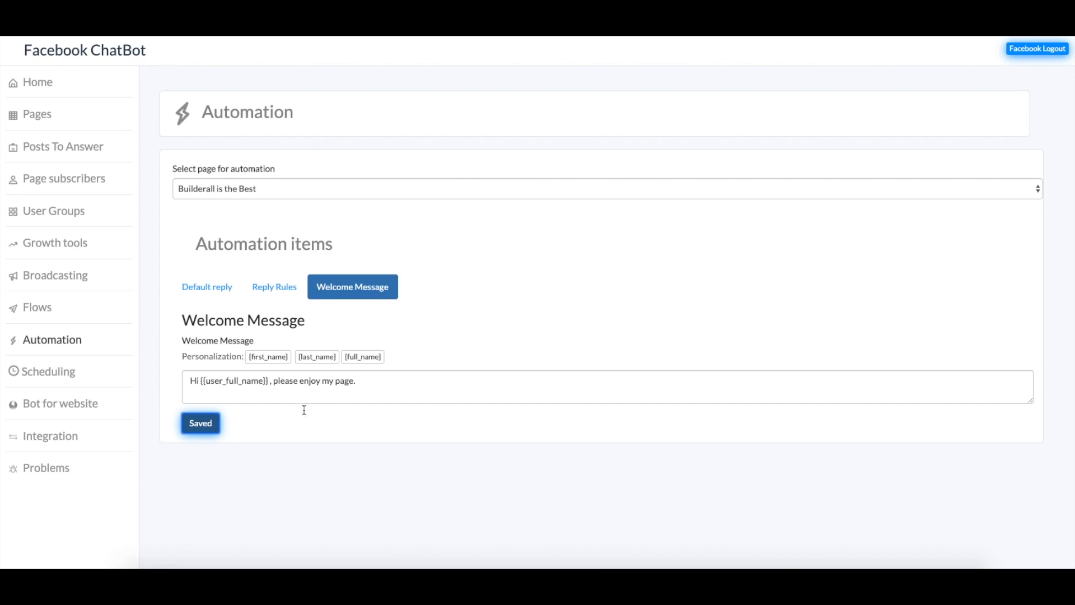
{"action": "left_click", "coordinate": [203, 300]}
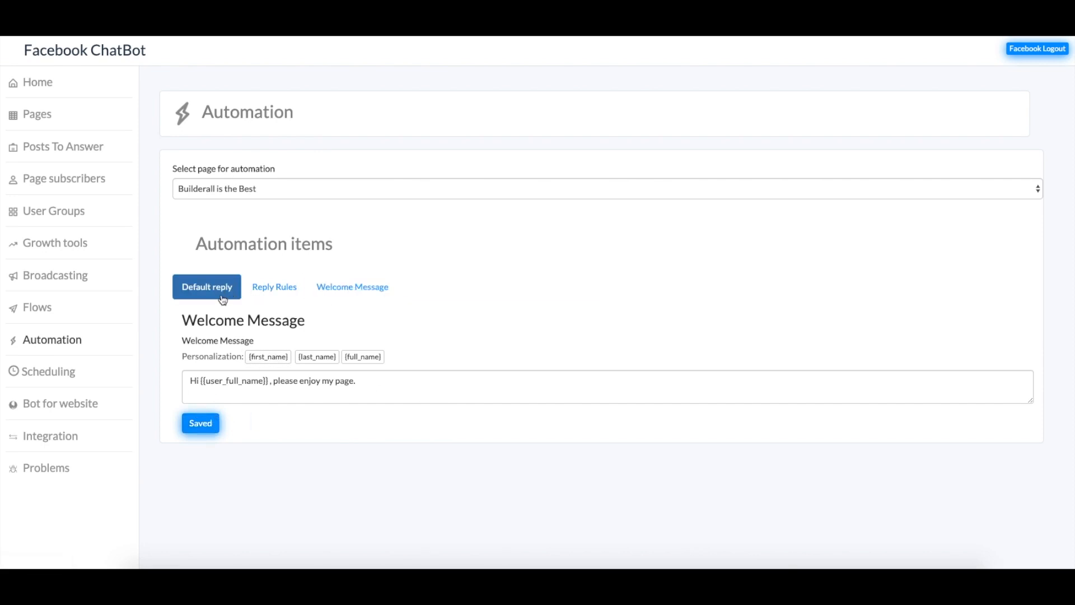
Confirm the default reply still uses the Test flow
{"action": "left_click", "coordinate": [253, 291]}
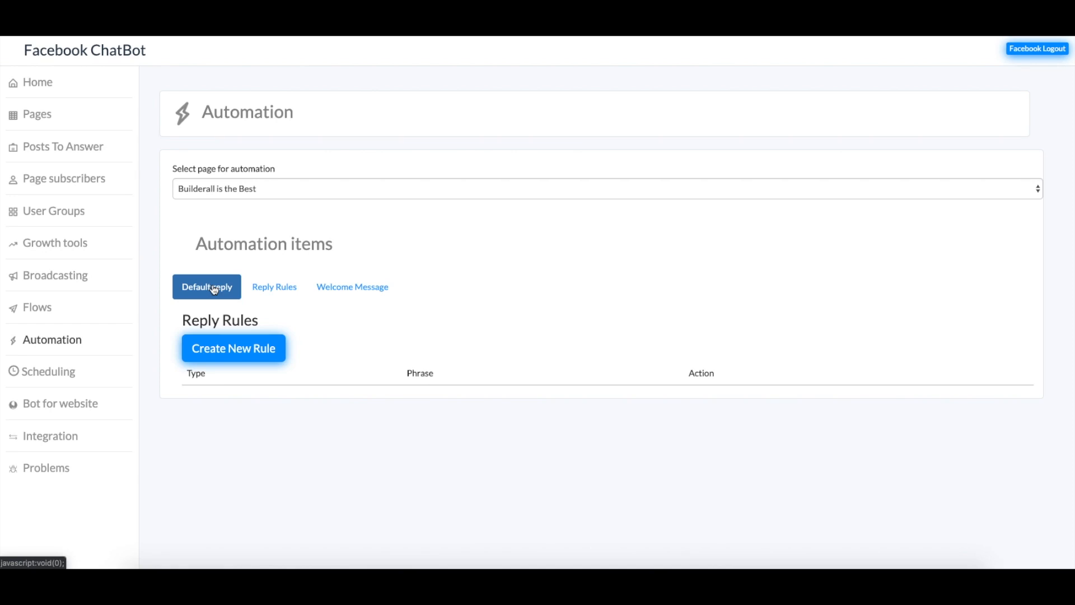
{"action": "left_click", "coordinate": [193, 386]}
{"action": "left_click", "coordinate": [255, 410]}
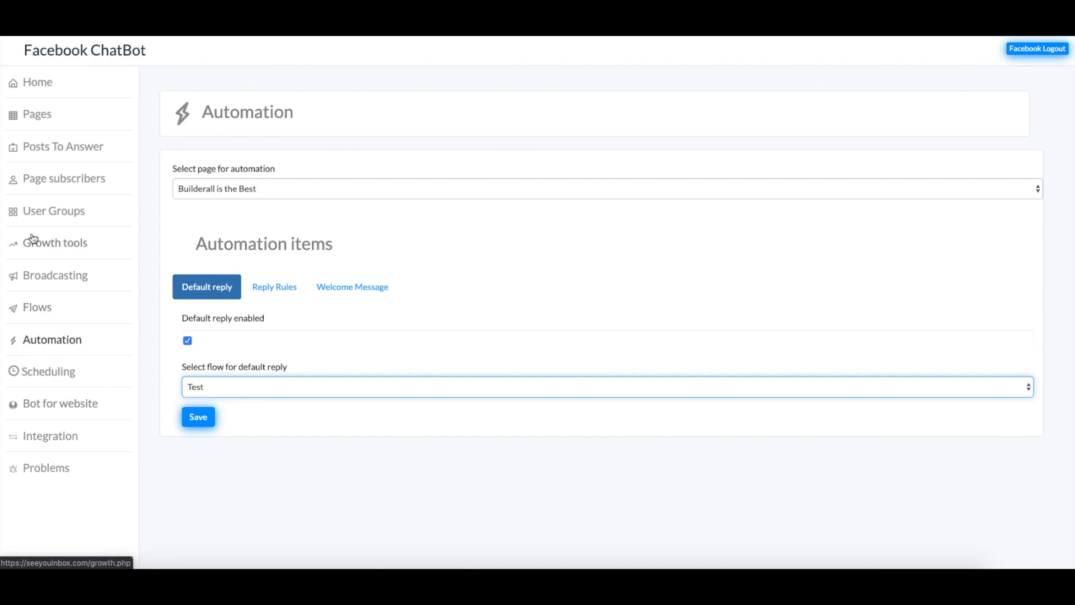
Show the Broadcasting page for the 'Builderall is the Best' page
{"action": "left_click", "coordinate": [72, 284]}
{"action": "left_click", "coordinate": [263, 185]}
{"action": "left_click", "coordinate": [230, 196]}
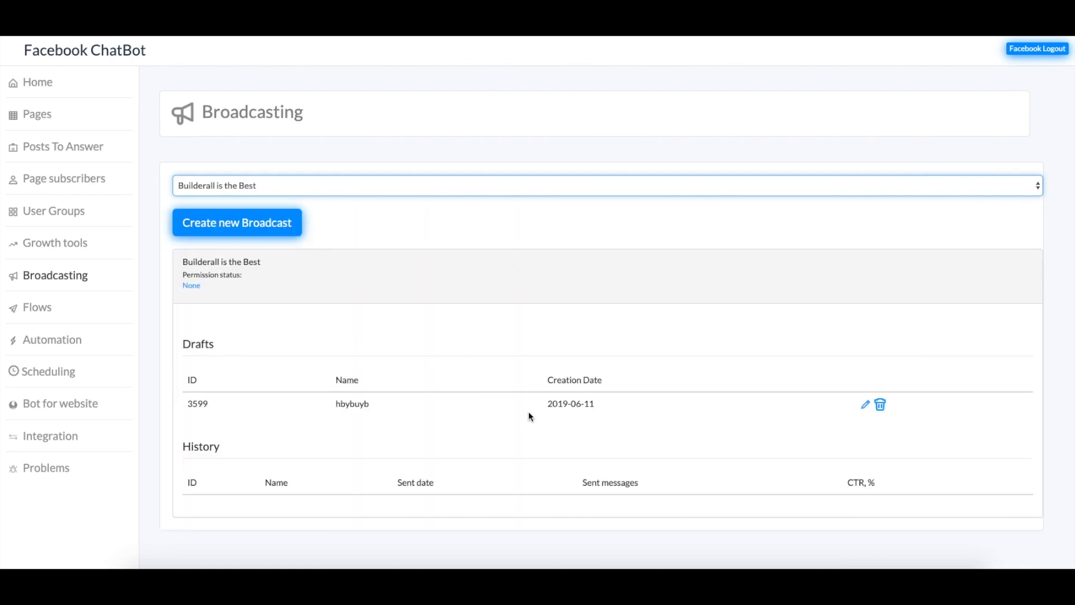
Delete the hbybuyb draft broadcast and reselect the 'Builderall is the Best' page
{"action": "left_click", "coordinate": [880, 404]}
{"action": "left_click", "coordinate": [649, 75]}
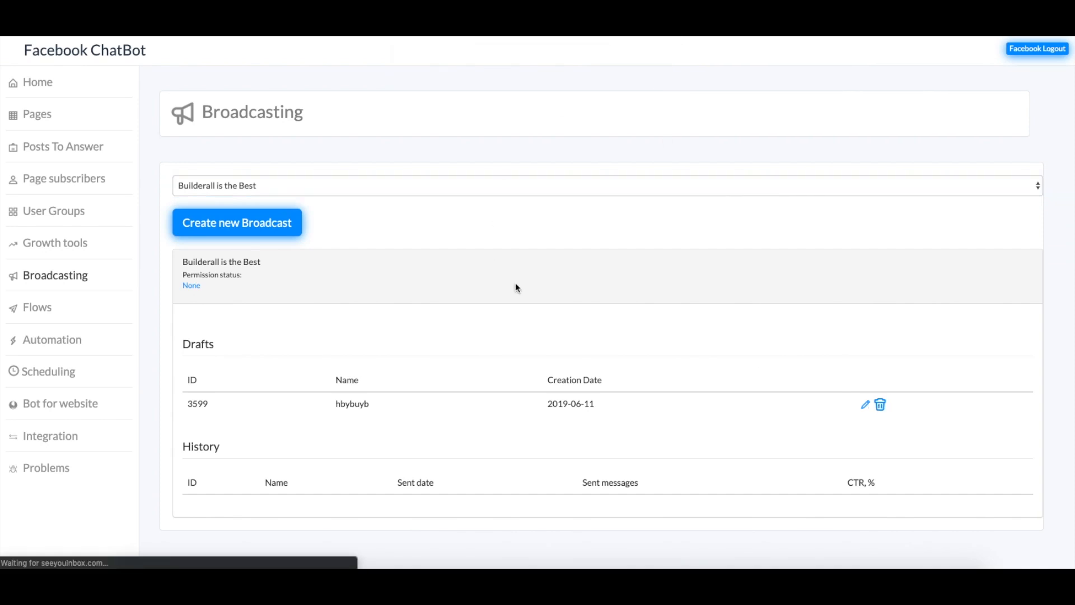
{"action": "left_click", "coordinate": [270, 186]}
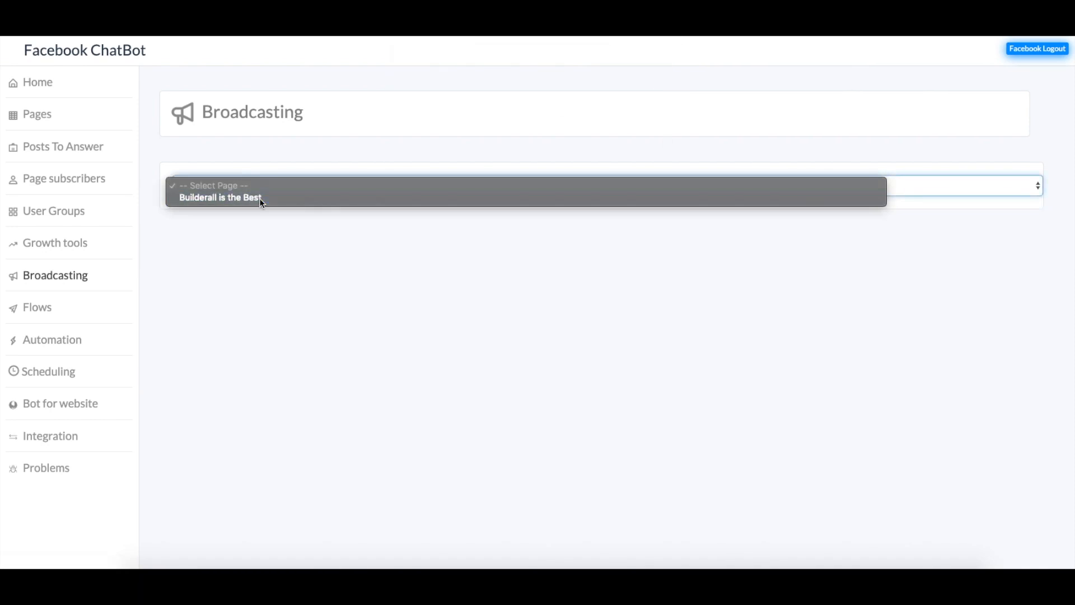
{"action": "left_click", "coordinate": [261, 198]}
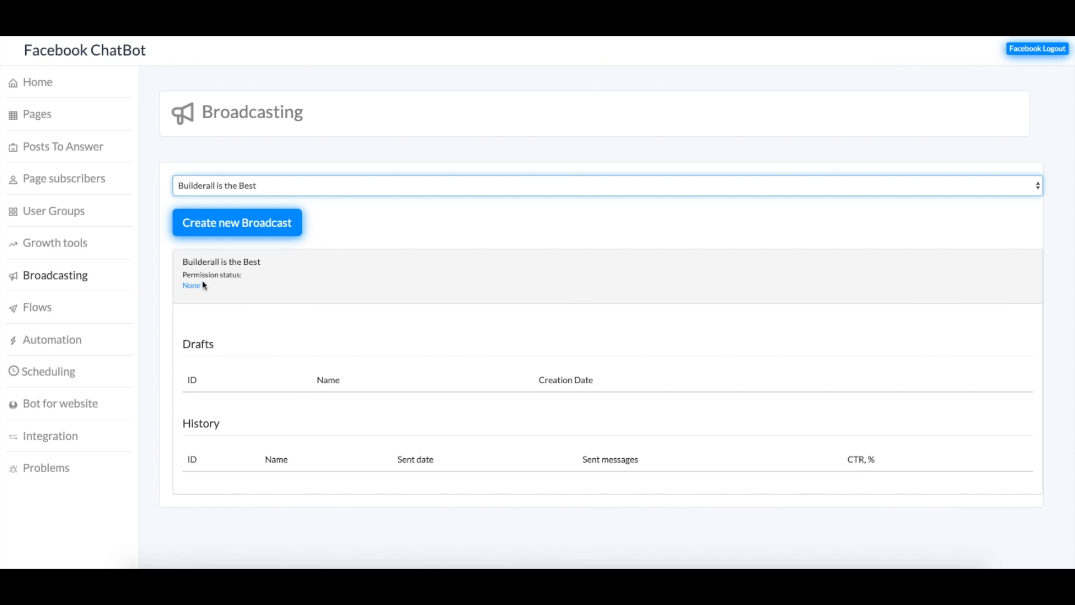
Create a new broadcast named 'Test'
{"action": "left_click", "coordinate": [229, 224]}
{"action": "left_click", "coordinate": [504, 299]}
{"action": "type", "text": "Test"}
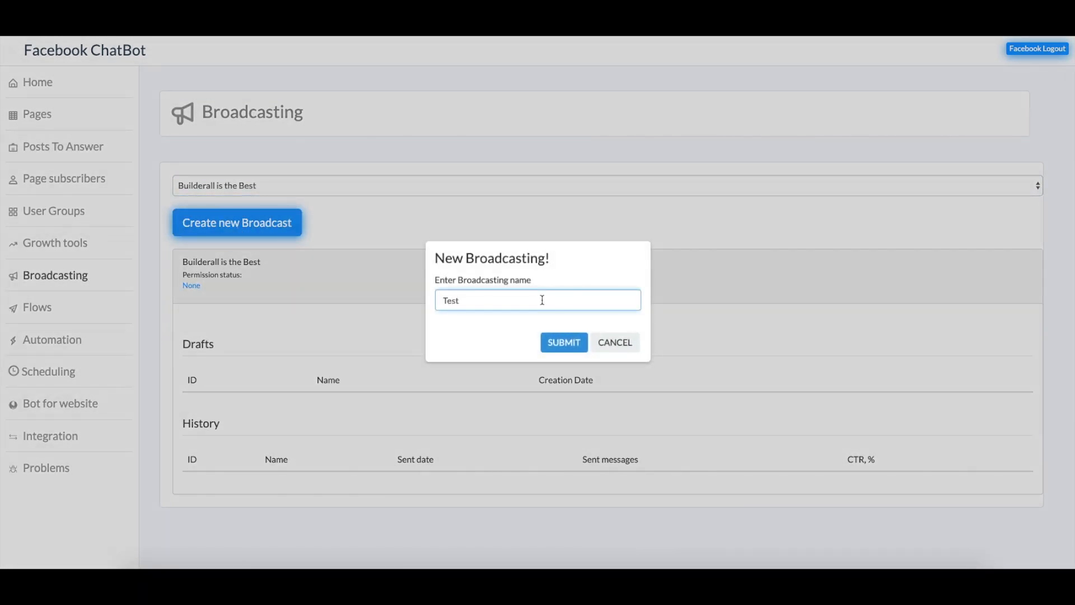
{"action": "left_click", "coordinate": [566, 343]}
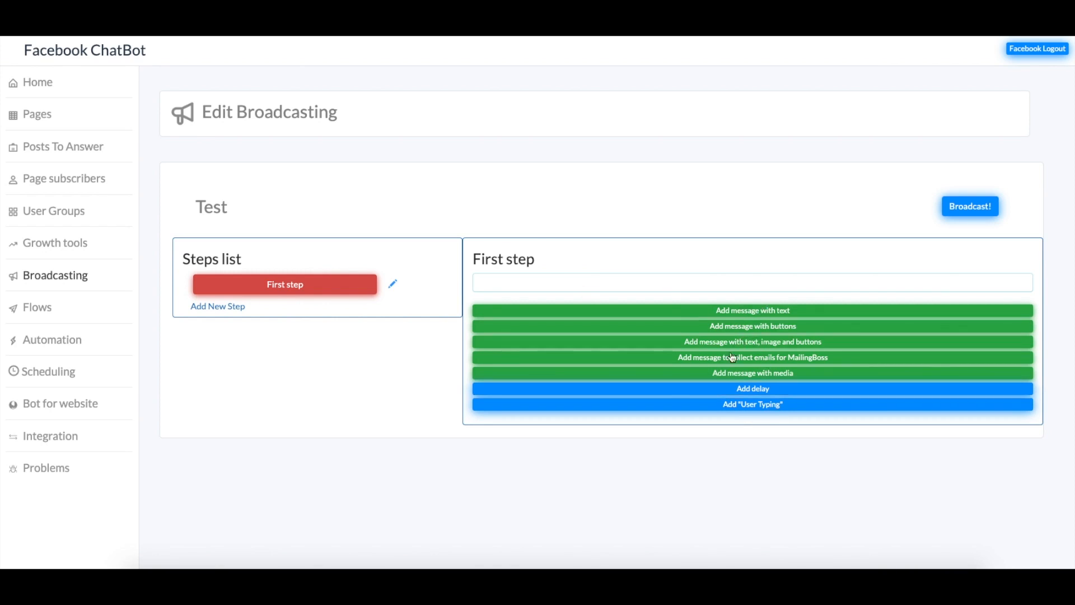
Add a media message to the first step, attempt a file upload, and dismiss the not-uploaded warning
{"action": "left_click", "coordinate": [771, 379]}
{"action": "scroll", "coordinate": [702, 371], "scroll_direction": "down", "scroll_amount": 2}
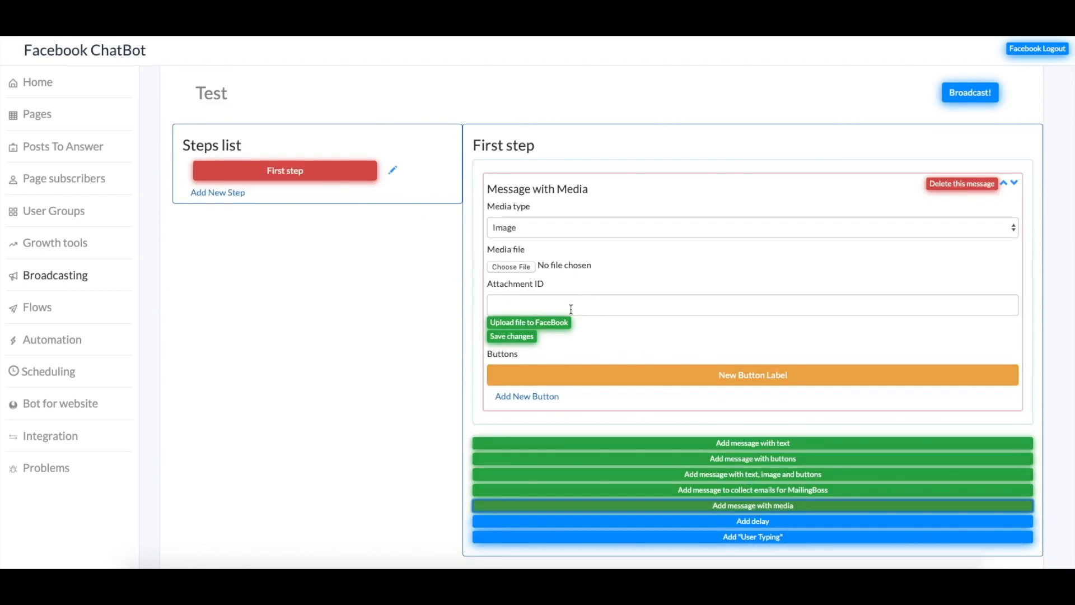
{"action": "left_click", "coordinate": [563, 329]}
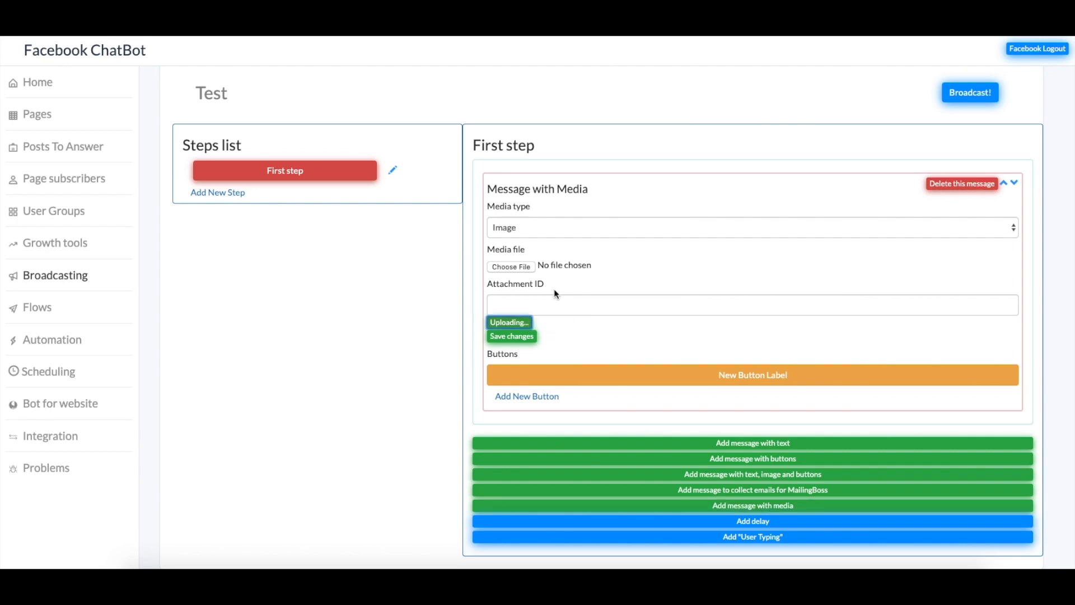
{"action": "left_click", "coordinate": [528, 311]}
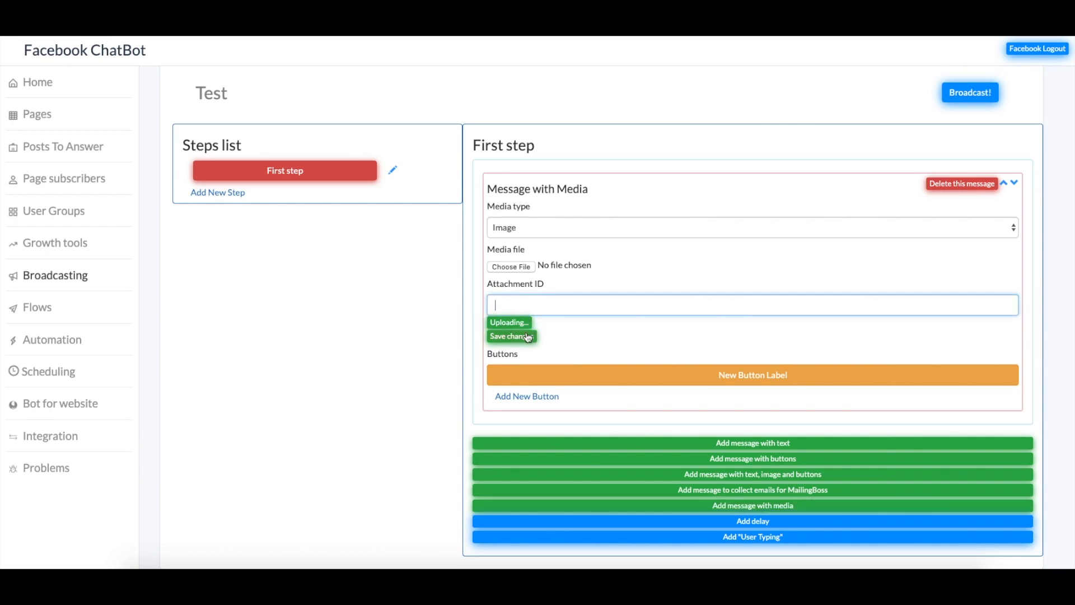
{"action": "left_click", "coordinate": [515, 269]}
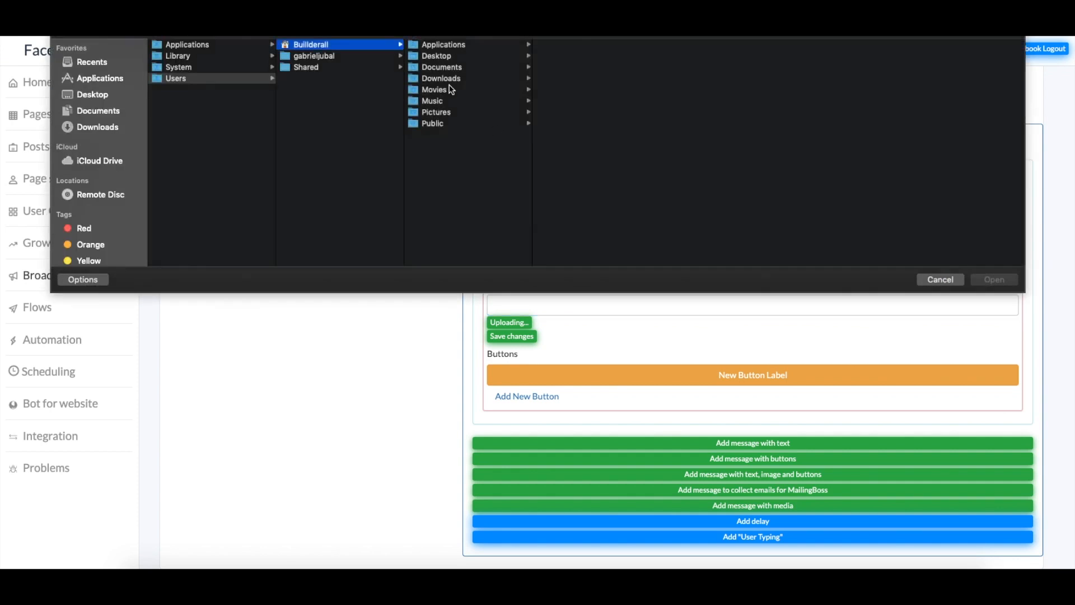
{"action": "left_click", "coordinate": [924, 278]}
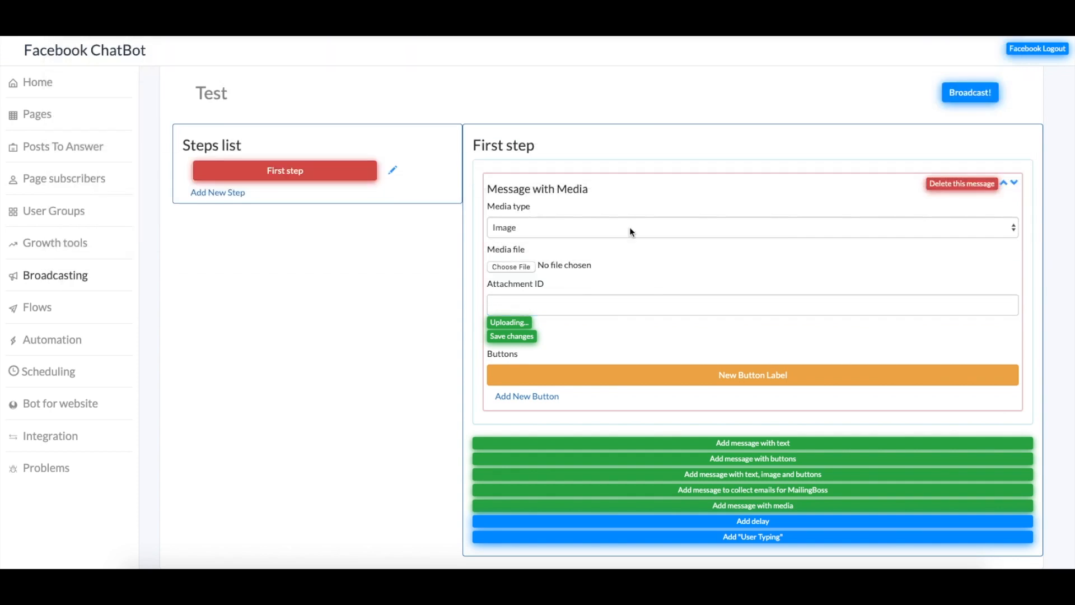
{"action": "left_click", "coordinate": [519, 328]}
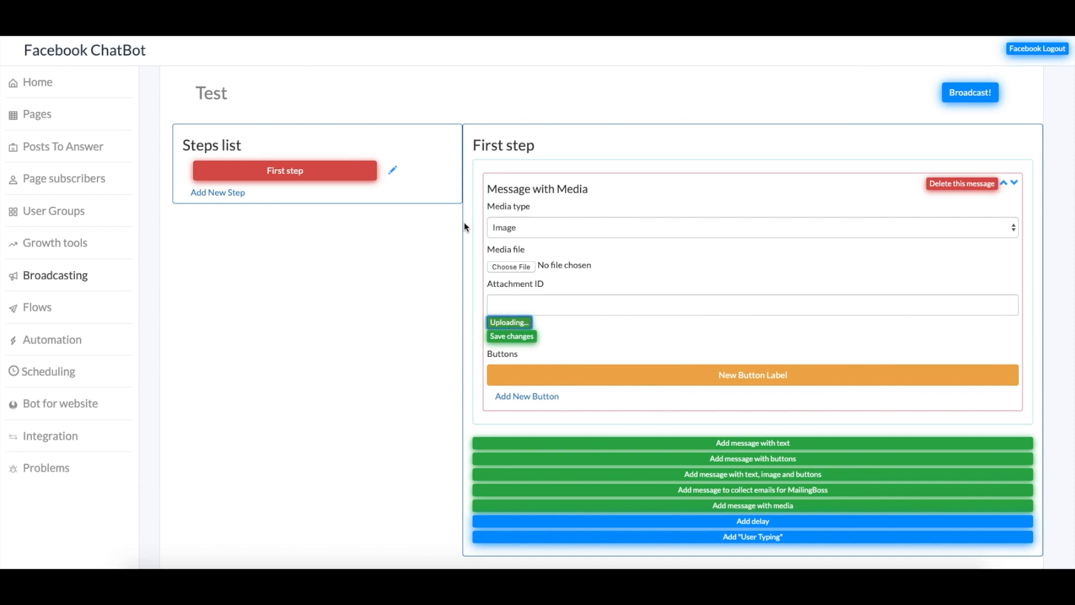
{"action": "left_click", "coordinate": [526, 338]}
{"action": "left_click", "coordinate": [665, 77]}
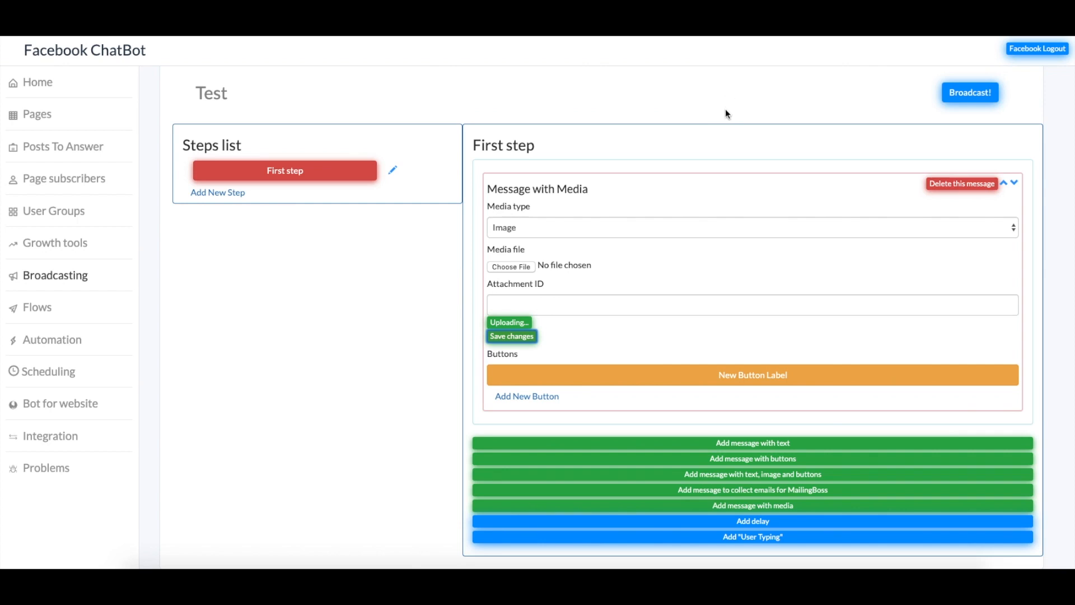
Set the media message type to Video
{"action": "left_click", "coordinate": [543, 226]}
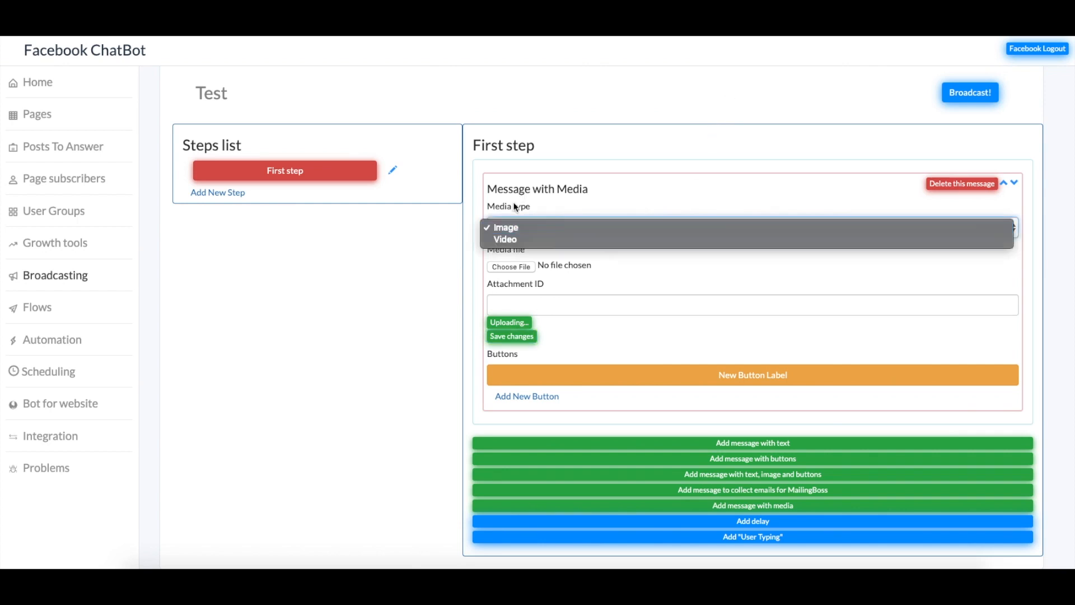
{"action": "left_click", "coordinate": [516, 242]}
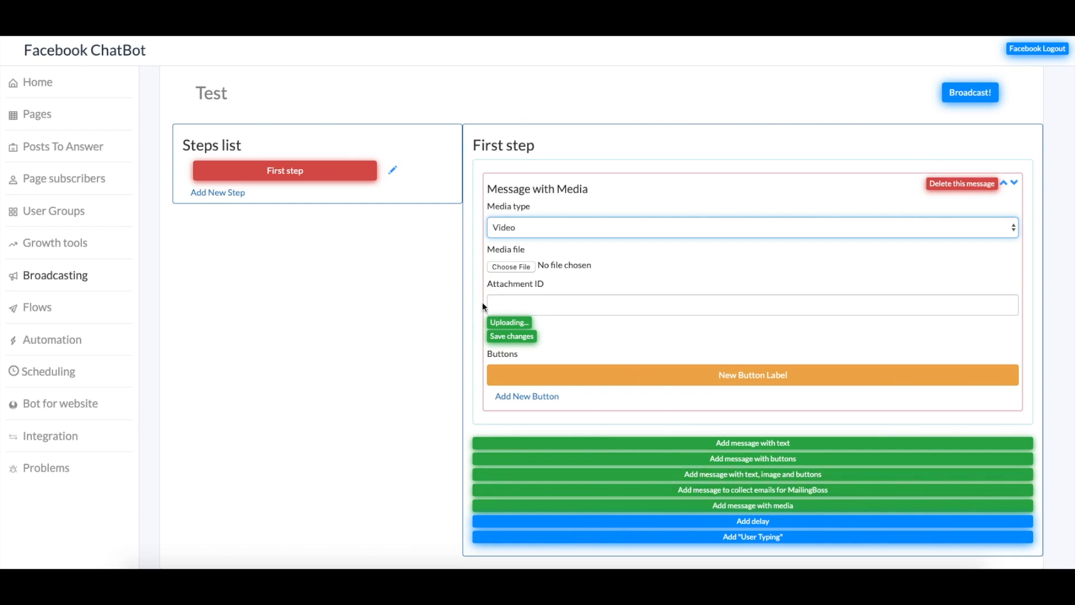
{"action": "left_click", "coordinate": [60, 250]}
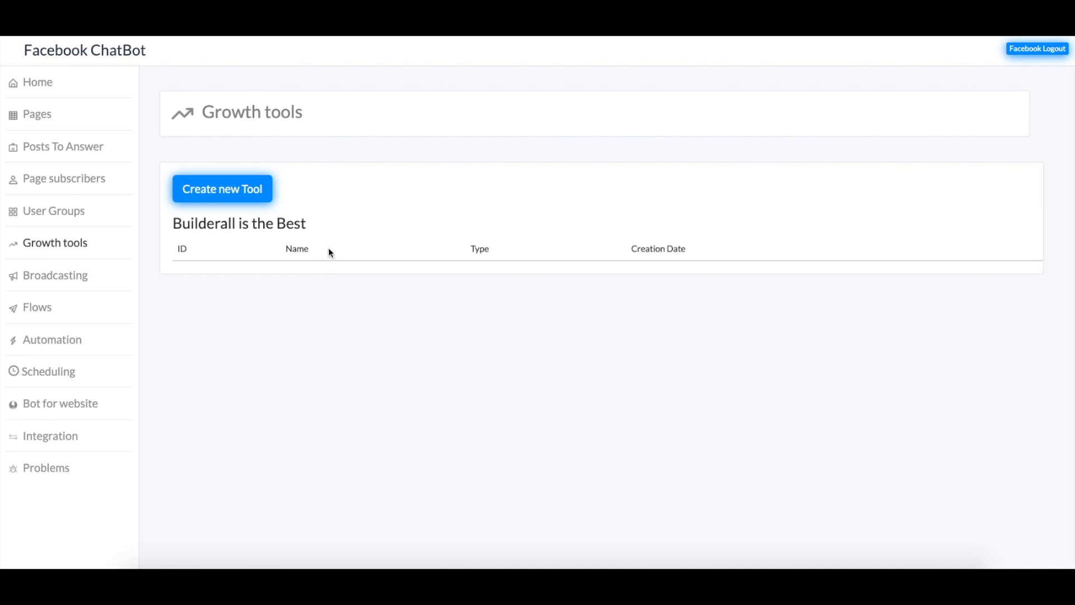
Create a growth tool named 'Test' with tool type Bar
{"action": "left_click", "coordinate": [246, 178]}
{"action": "left_click", "coordinate": [496, 267]}
{"action": "type", "text": "Test"}
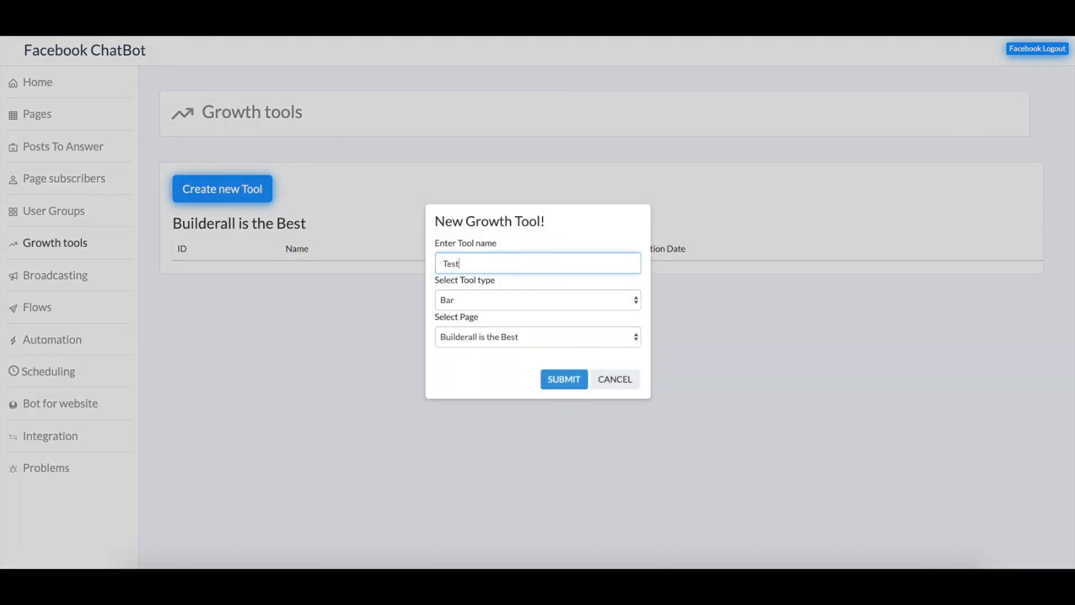
{"action": "left_click", "coordinate": [567, 303]}
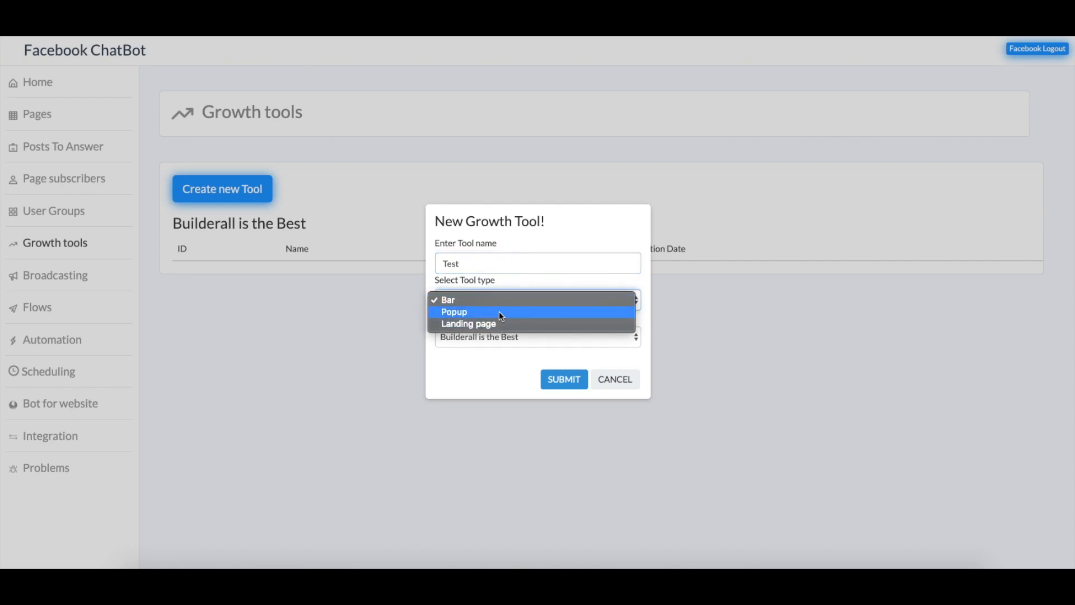
{"action": "left_click", "coordinate": [468, 301]}
{"action": "left_click", "coordinate": [557, 380]}
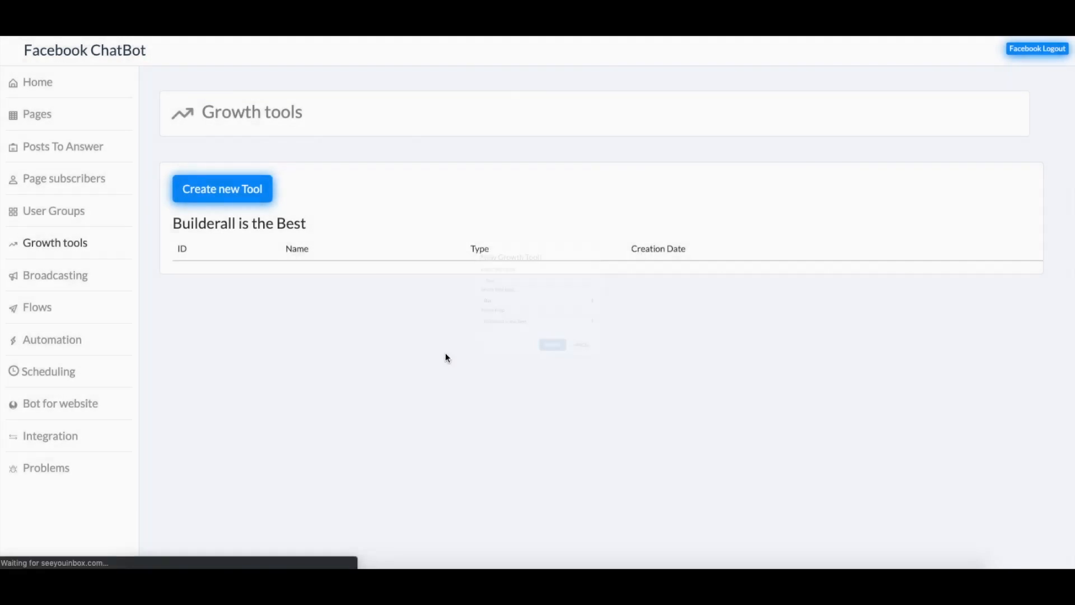
{"action": "scroll", "coordinate": [712, 305], "scroll_direction": "down", "scroll_amount": 1}
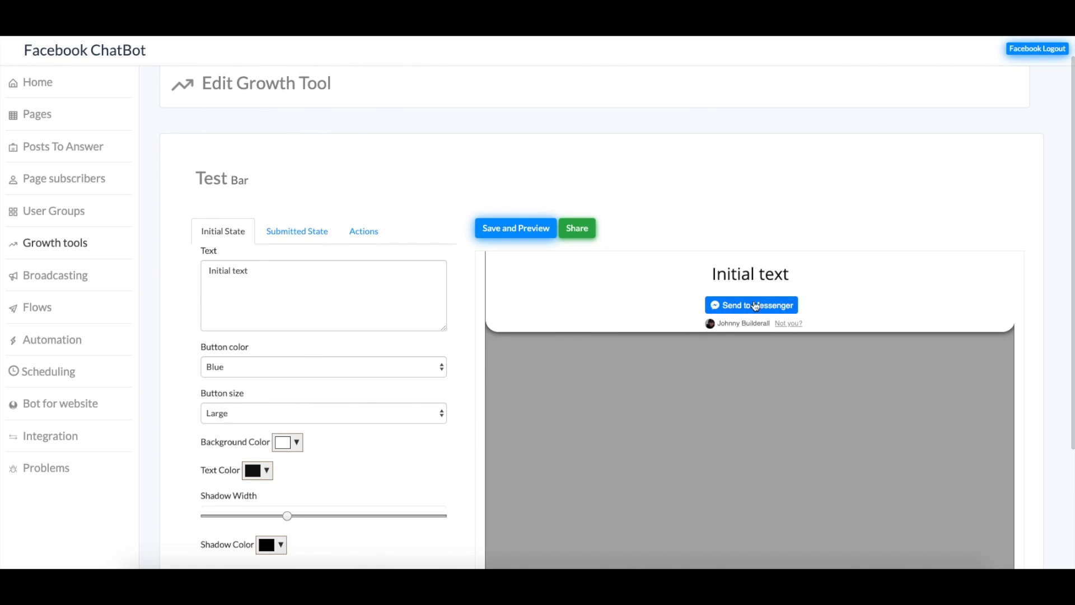
Change the bar text to 'Facebook Message' with a White, X-Large button
{"action": "left_click_drag", "start_coordinate": [271, 285], "coordinate": [158, 265]}
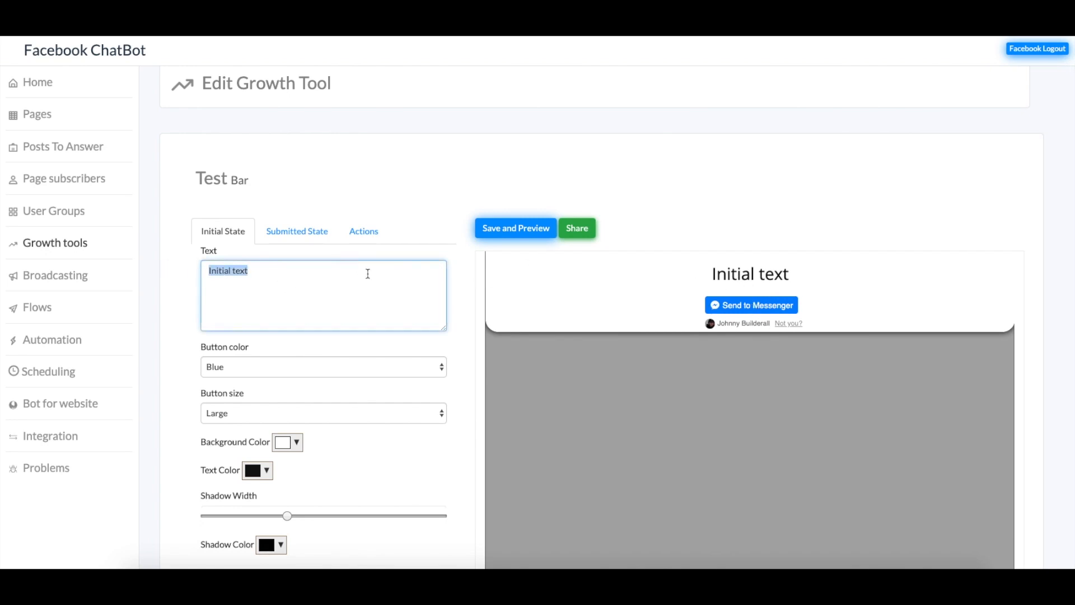
{"action": "type", "text": "Facebook Message"}
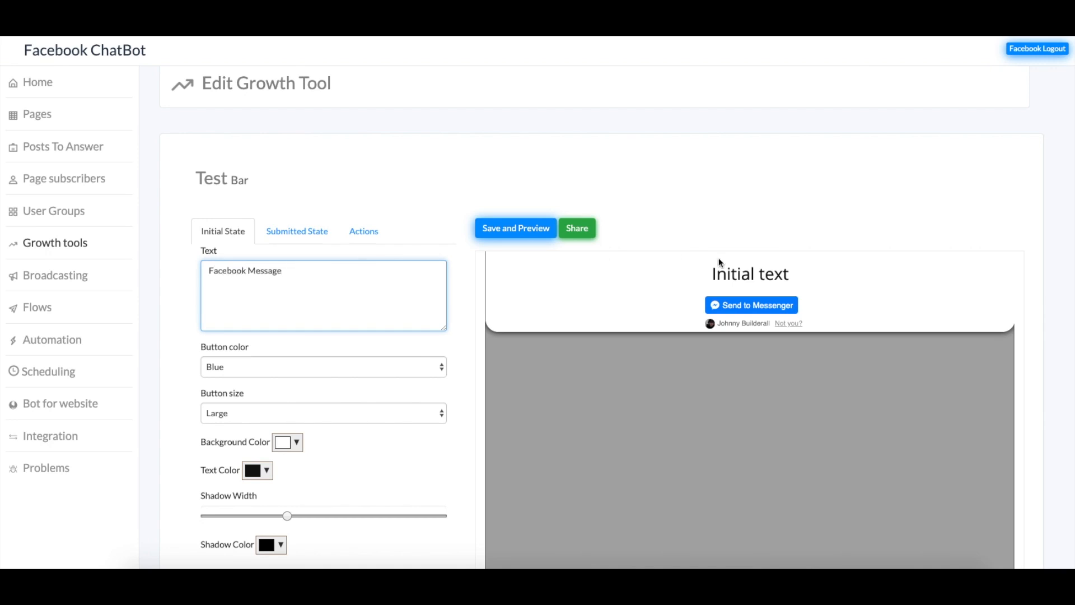
{"action": "left_click", "coordinate": [321, 366]}
{"action": "left_click", "coordinate": [264, 284]}
{"action": "scroll", "coordinate": [312, 314], "scroll_direction": "down", "scroll_amount": 2}
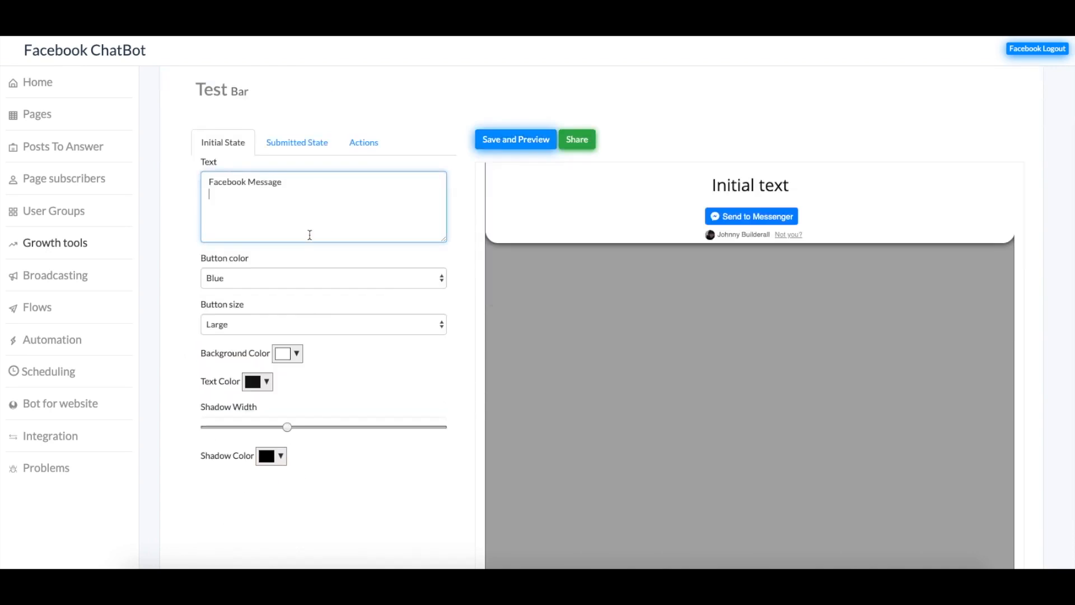
{"action": "left_click", "coordinate": [317, 279]}
{"action": "left_click", "coordinate": [274, 289]}
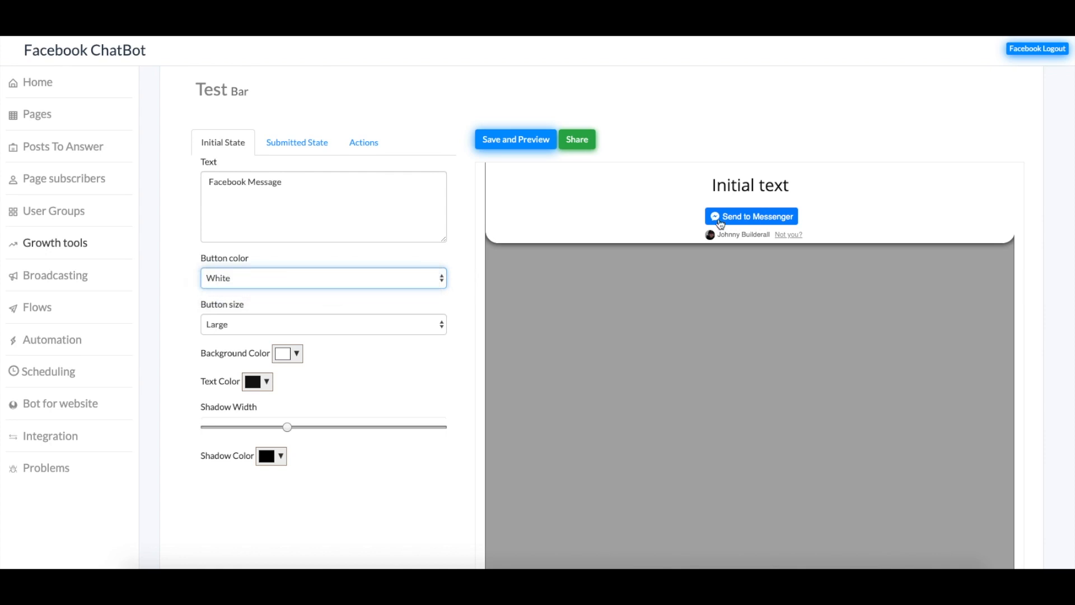
{"action": "left_click", "coordinate": [337, 331]}
{"action": "left_click", "coordinate": [289, 325]}
{"action": "left_click", "coordinate": [431, 325]}
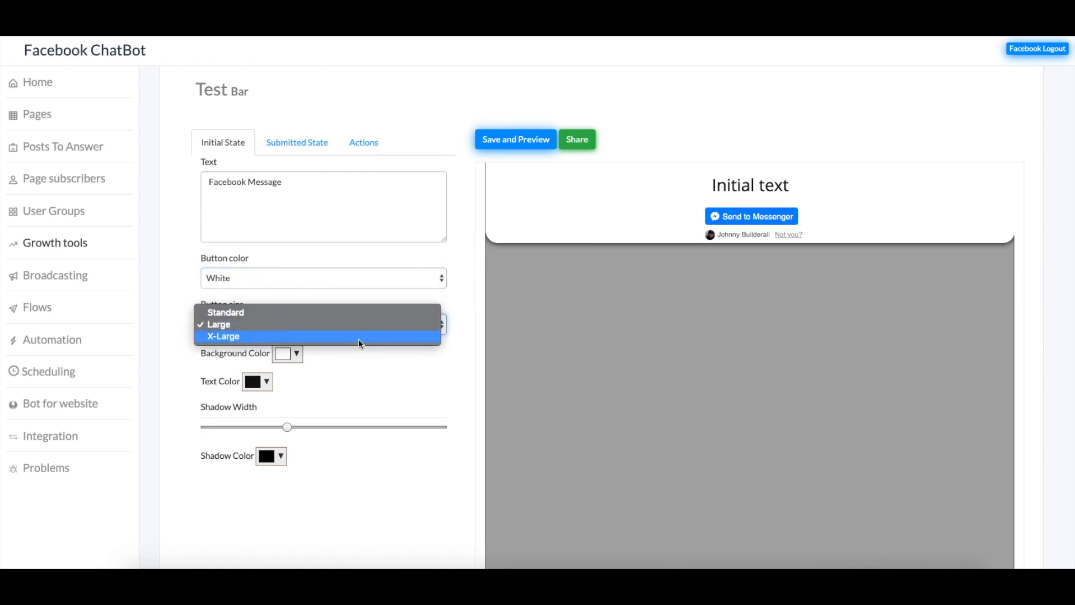
{"action": "left_click", "coordinate": [322, 335]}
Set the bar background colour to red and the text colour to grey
{"action": "left_click", "coordinate": [297, 358]}
{"action": "left_click", "coordinate": [356, 377]}
{"action": "left_click", "coordinate": [368, 486]}
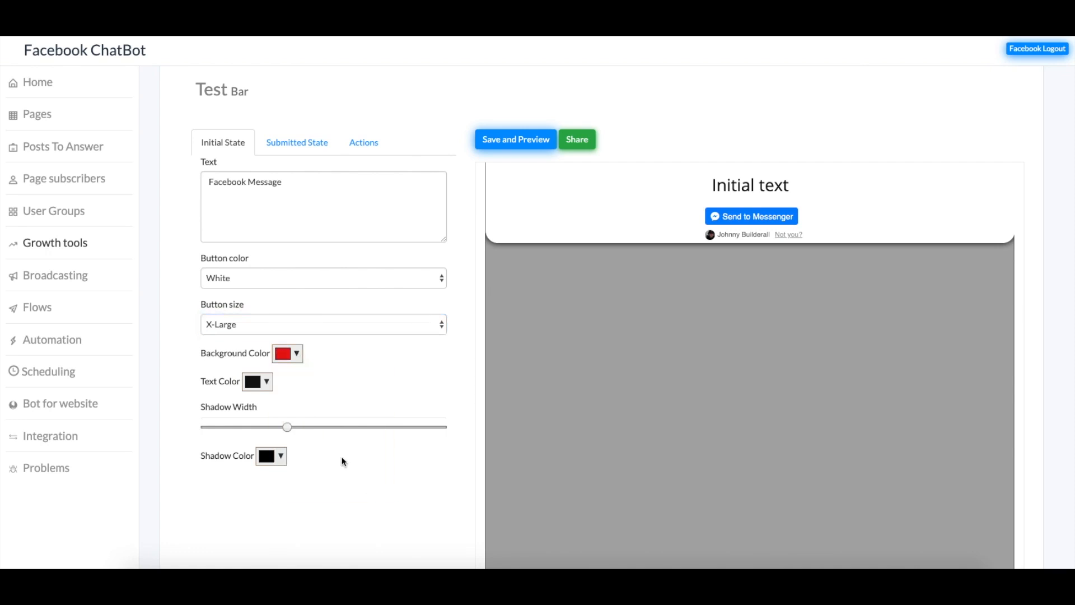
{"action": "left_click", "coordinate": [263, 385]}
{"action": "left_click", "coordinate": [249, 403]}
{"action": "left_click", "coordinate": [251, 418]}
{"action": "left_click", "coordinate": [250, 427]}
{"action": "left_click", "coordinate": [339, 514]}
Widen the bar's shadow, make it green, then save and preview the bar
{"action": "left_click_drag", "start_coordinate": [288, 428], "coordinate": [325, 428]}
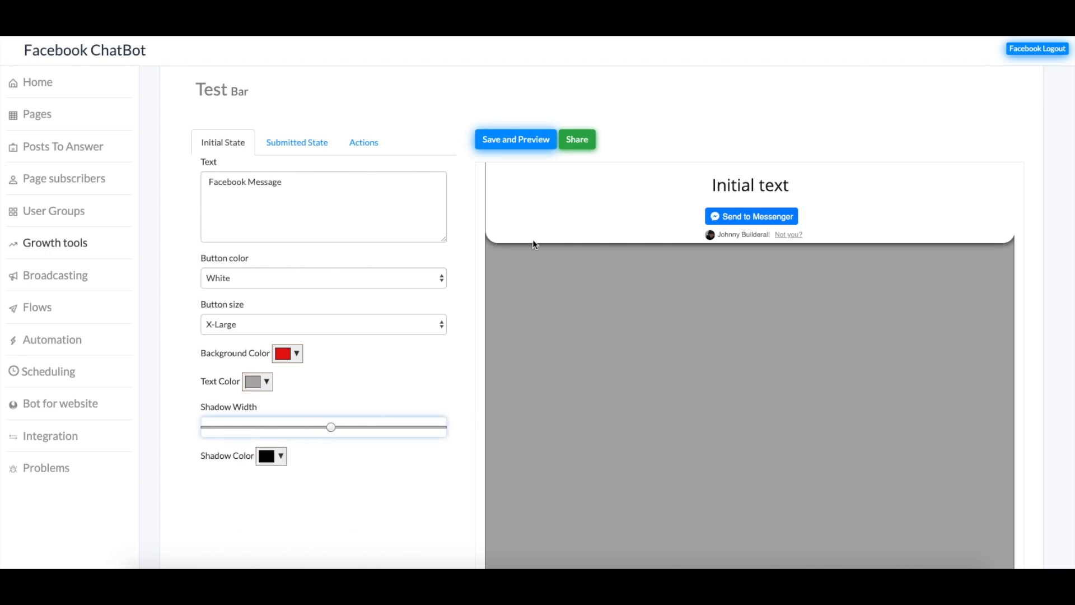
{"action": "left_click", "coordinate": [282, 455]}
{"action": "mouse_move", "coordinate": [364, 354]}
{"action": "left_mouse_down"}
{"action": "mouse_move", "coordinate": [331, 335]}
{"action": "mouse_move", "coordinate": [339, 323]}
{"action": "left_mouse_up"}
{"action": "left_click", "coordinate": [343, 433]}
{"action": "left_click", "coordinate": [507, 142]}
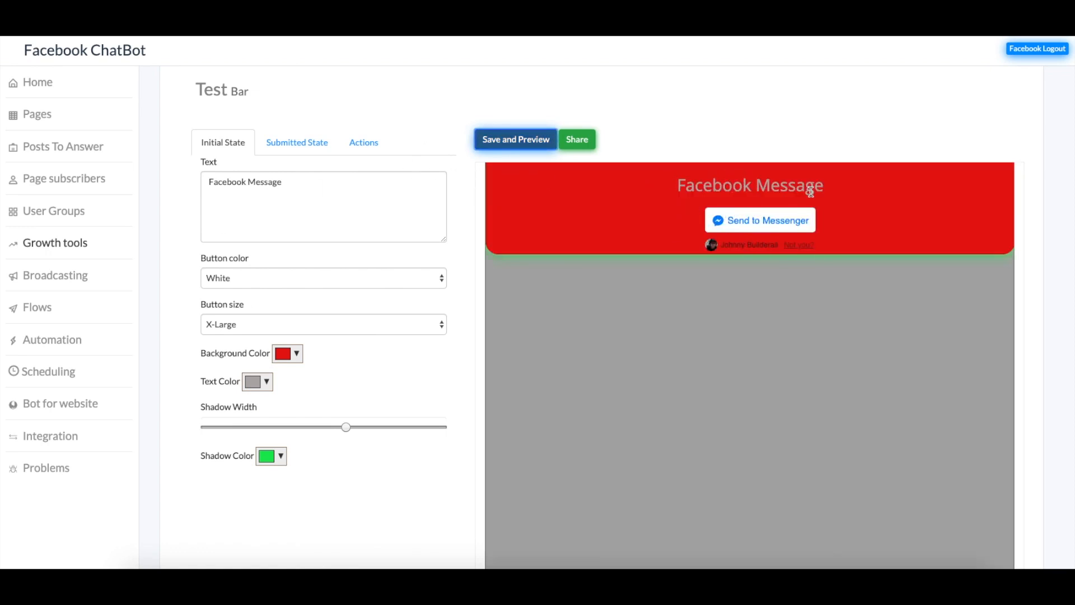
{"action": "left_click", "coordinate": [282, 143]}
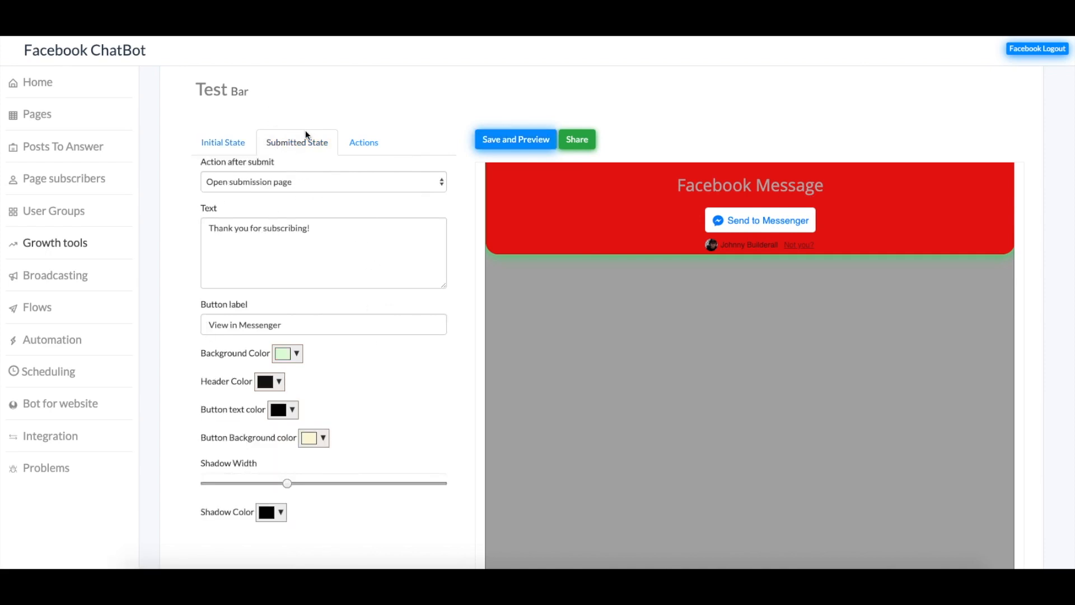
{"action": "left_click", "coordinate": [270, 182]}
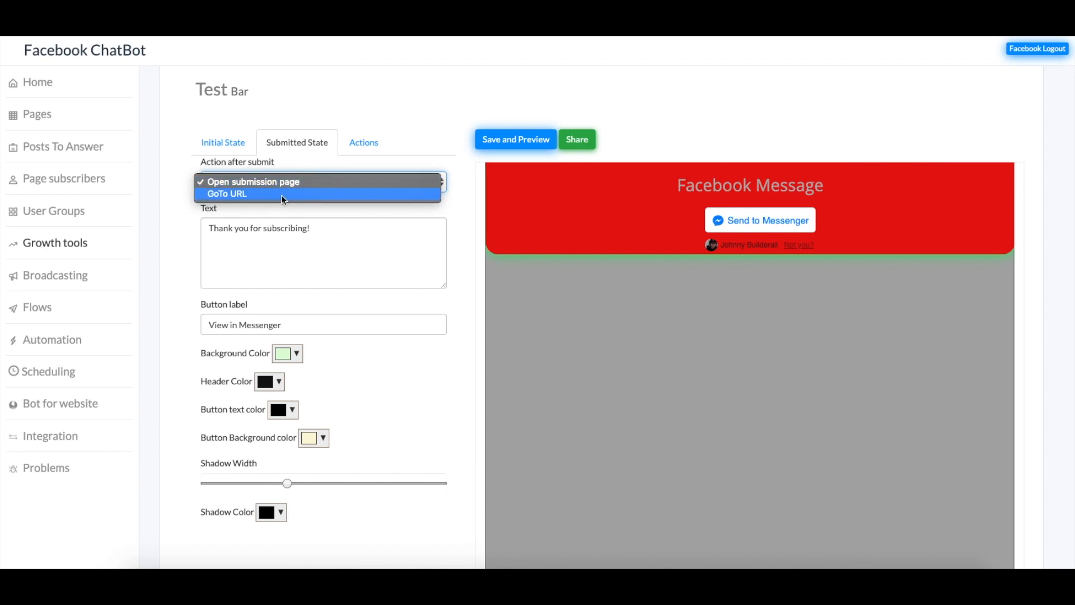
{"action": "left_click", "coordinate": [307, 178]}
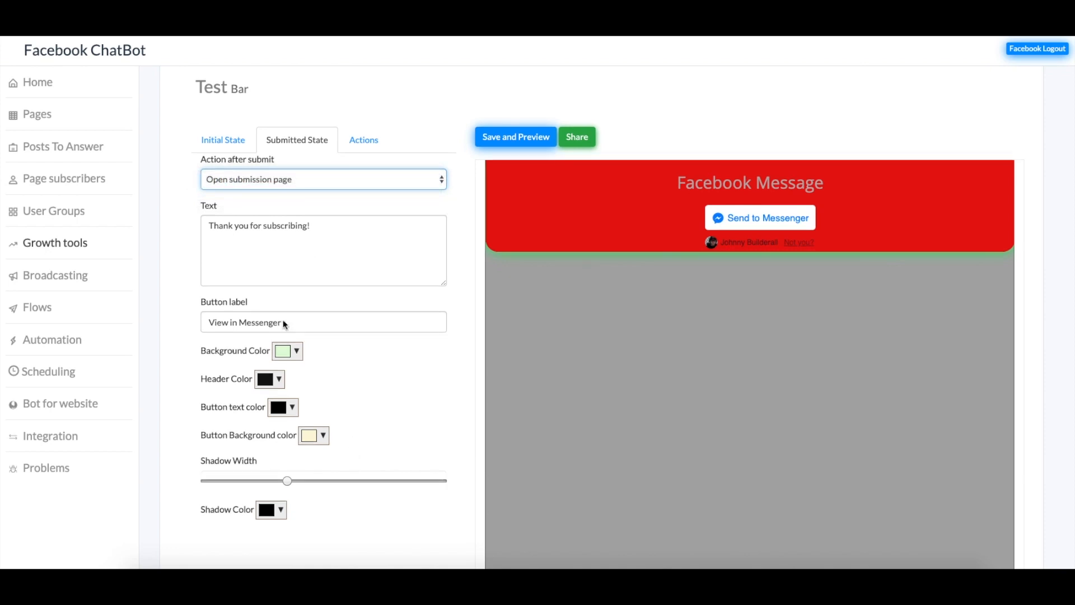
{"action": "scroll", "coordinate": [274, 280], "scroll_direction": "down", "scroll_amount": 1}
{"action": "left_click", "coordinate": [314, 213]}
{"action": "left_click", "coordinate": [297, 161]}
{"action": "left_click", "coordinate": [301, 173]}
{"action": "left_click", "coordinate": [230, 206]}
{"action": "left_click", "coordinate": [273, 159]}
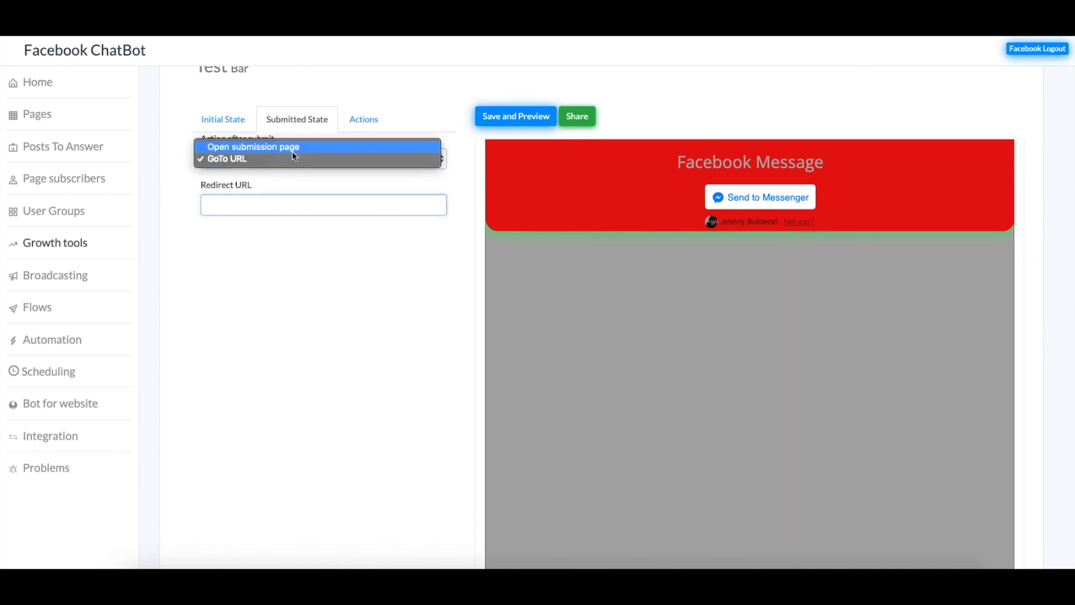
{"action": "left_click", "coordinate": [274, 145]}
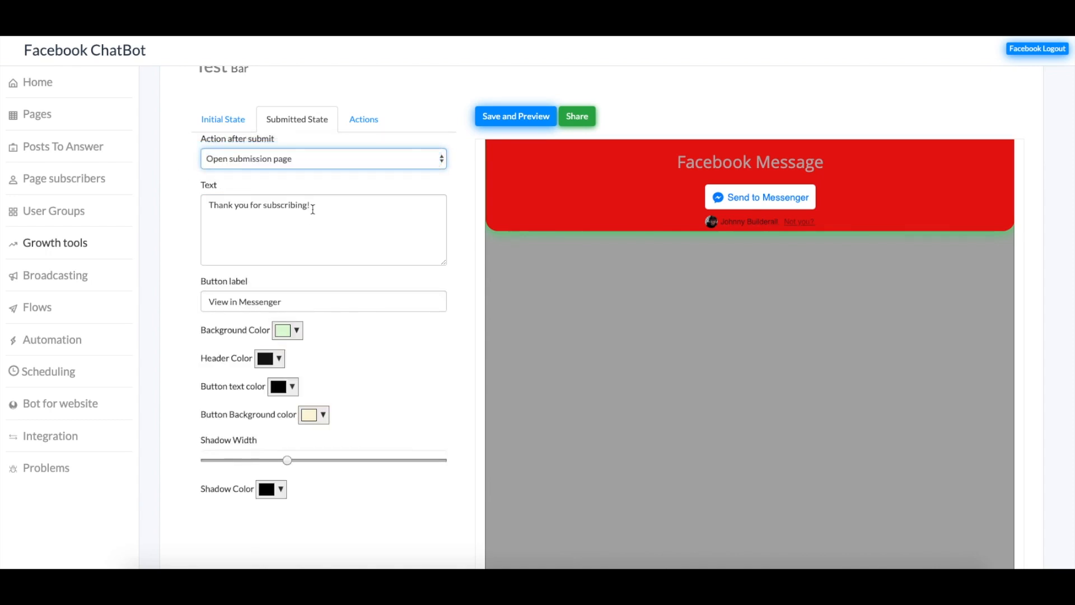
{"action": "left_click_drag", "start_coordinate": [307, 206], "coordinate": [150, 211]}
{"action": "left_click", "coordinate": [301, 258]}
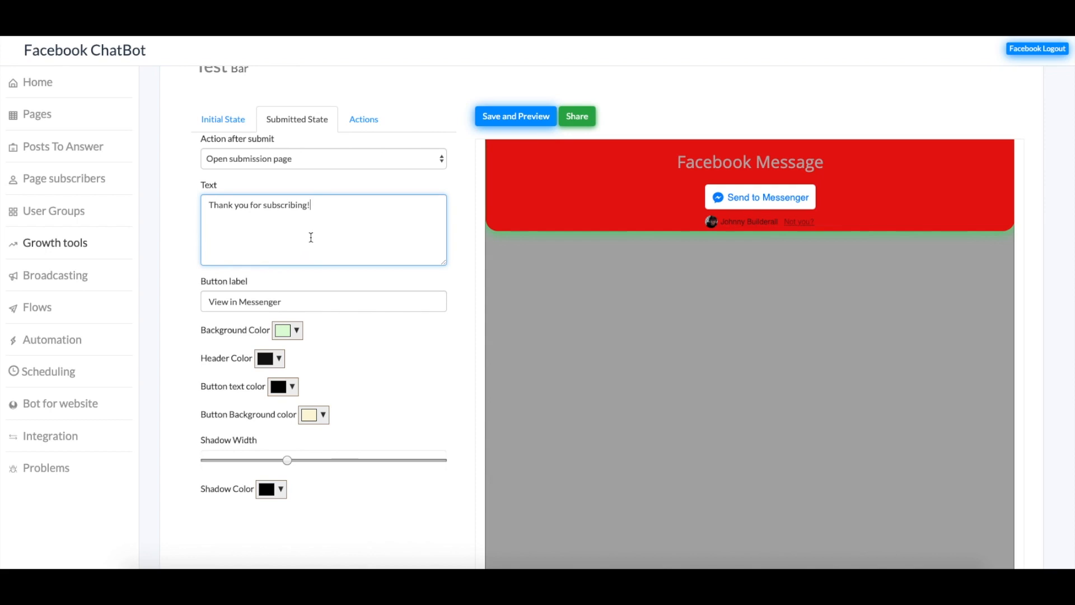
Add new subscribers to the Tutorial group, leaving the scheduling rule at None
{"action": "left_click", "coordinate": [364, 118]}
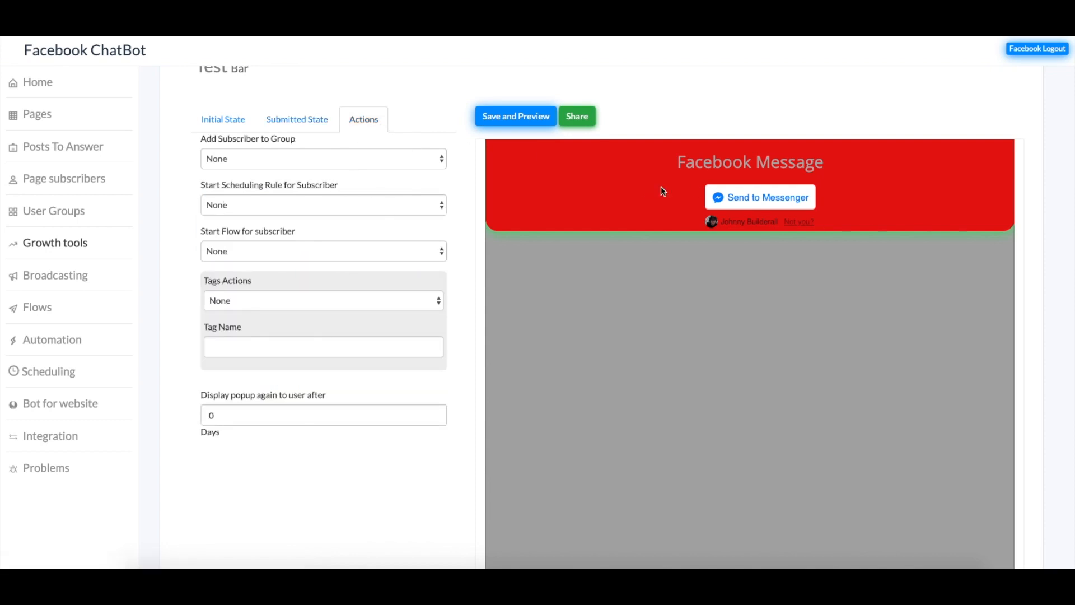
{"action": "left_click", "coordinate": [268, 159]}
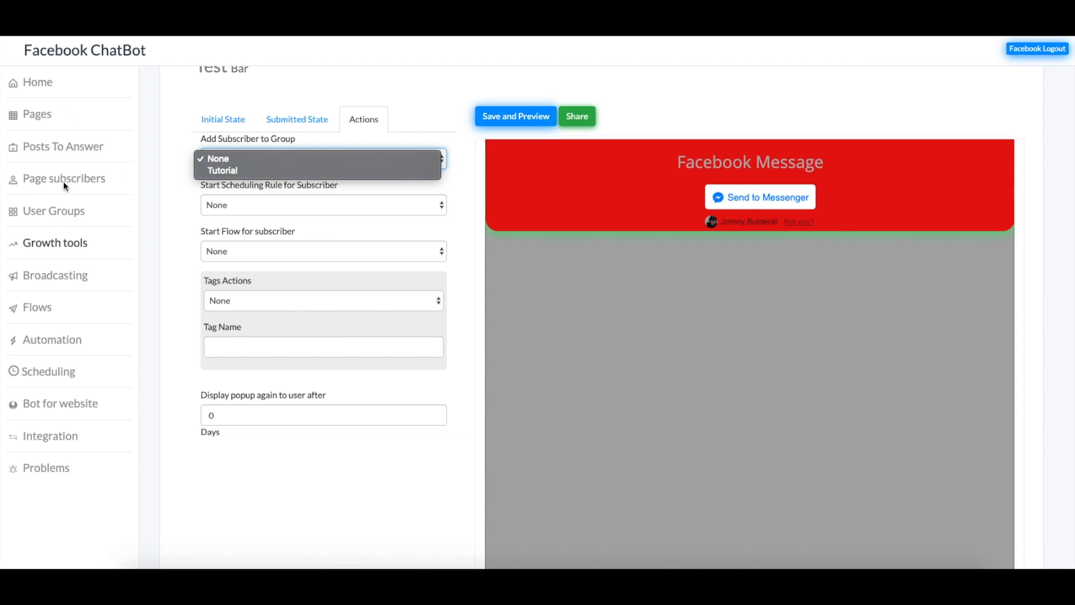
{"action": "left_click", "coordinate": [264, 169]}
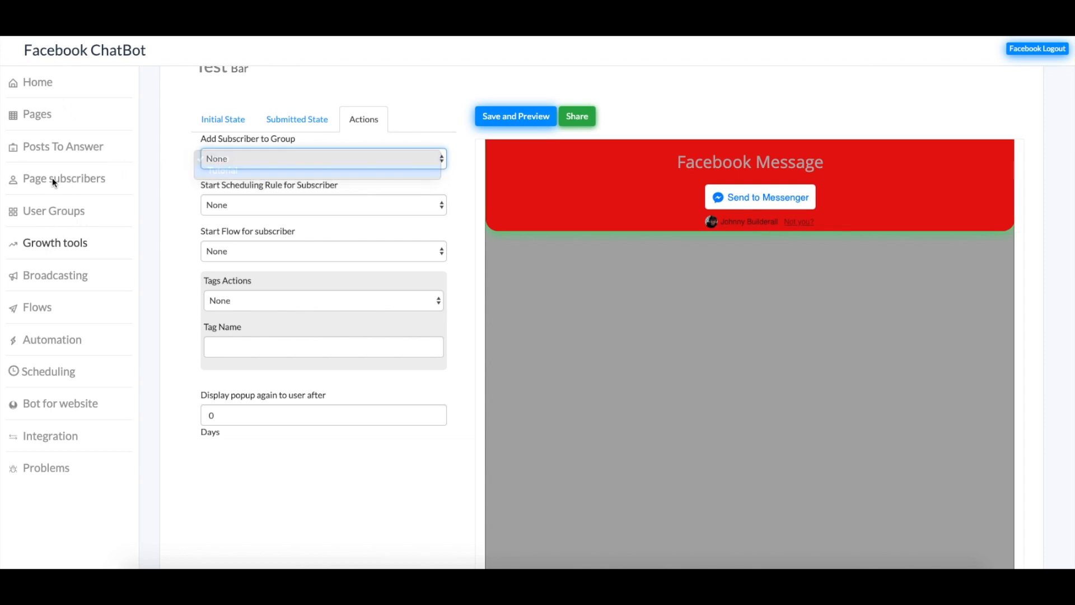
{"action": "left_click", "coordinate": [299, 201]}
{"action": "left_click", "coordinate": [257, 204]}
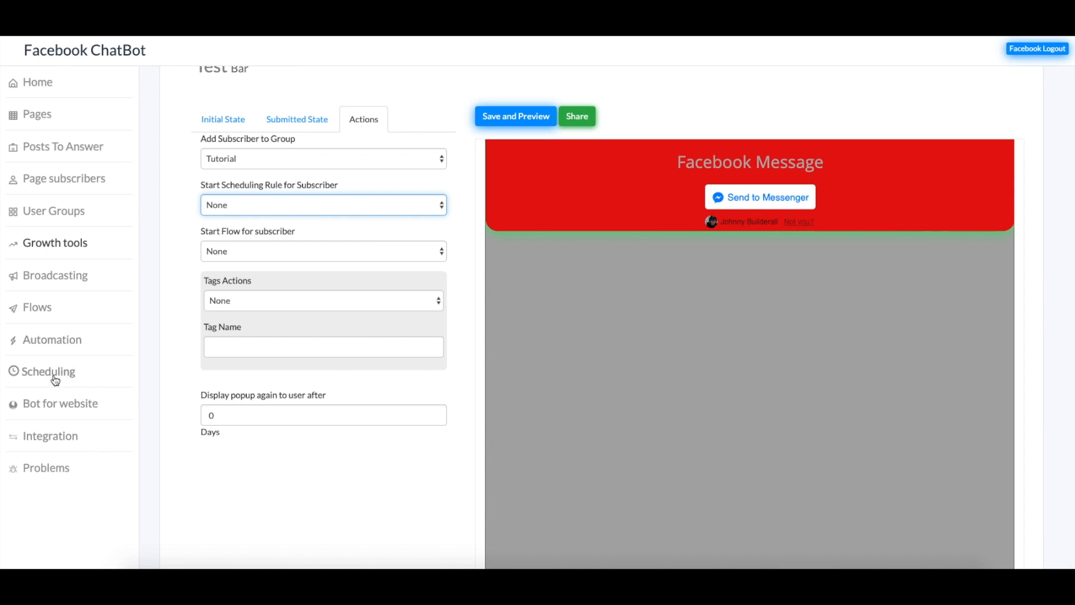
Start the Test flow for new subscribers and select the bar's embed code
{"action": "left_click", "coordinate": [285, 250]}
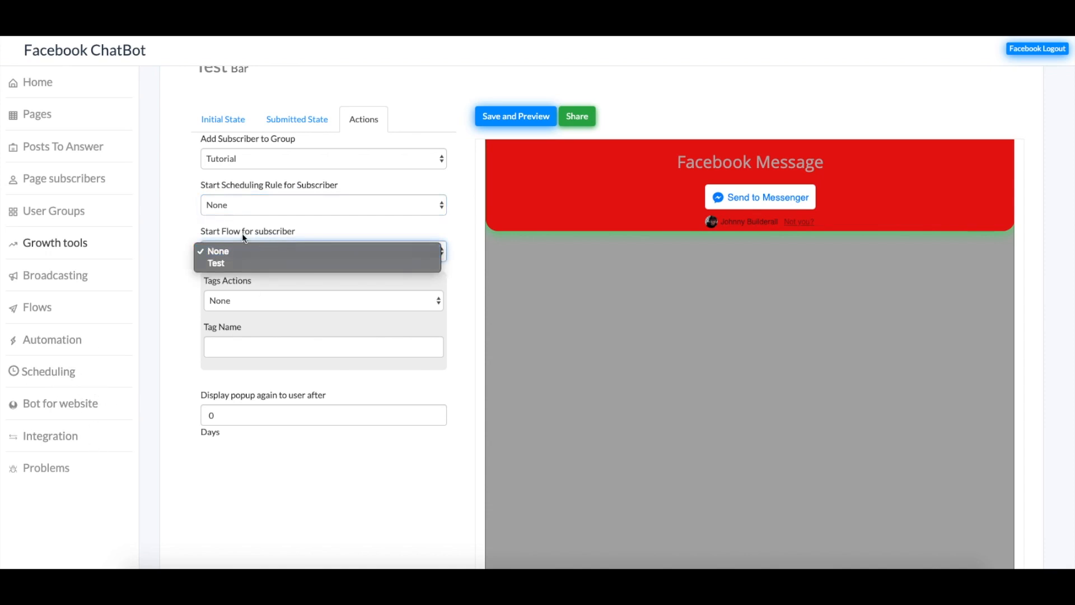
{"action": "left_click", "coordinate": [228, 264]}
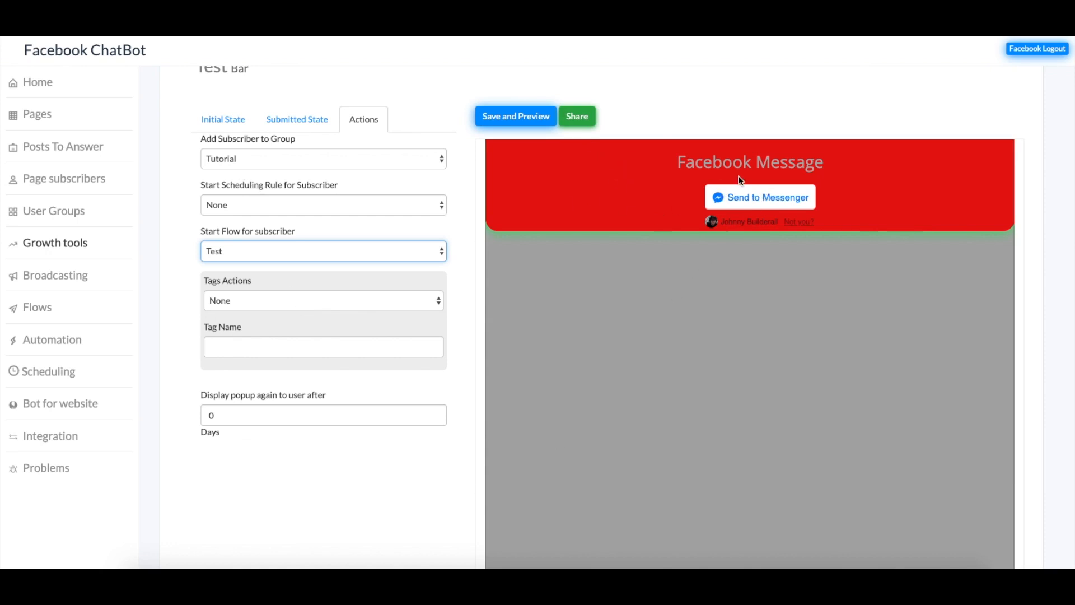
{"action": "left_click", "coordinate": [572, 114]}
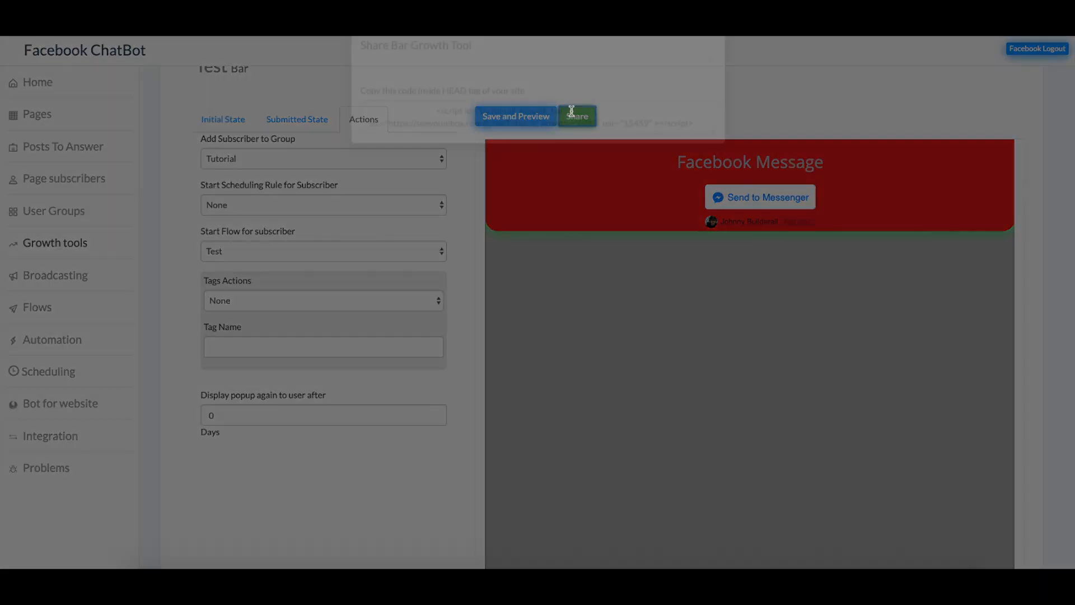
{"action": "left_click_drag", "start_coordinate": [437, 133], "coordinate": [696, 140]}
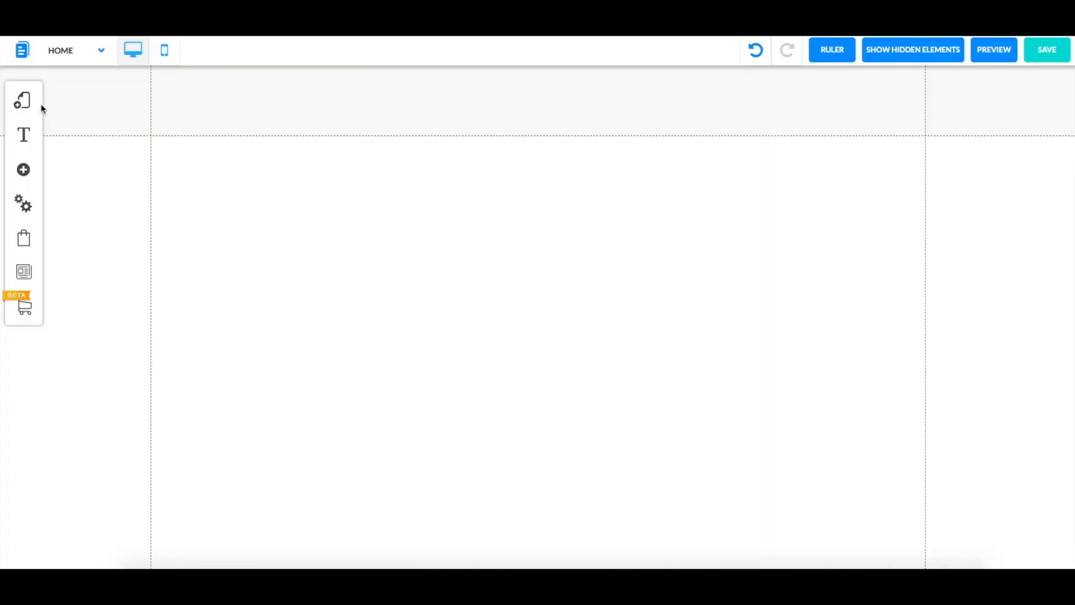
Replace the default layout's Scripts field with the pasted bar embed code and save the settings
{"action": "left_click", "coordinate": [22, 106]}
{"action": "left_click", "coordinate": [211, 131]}
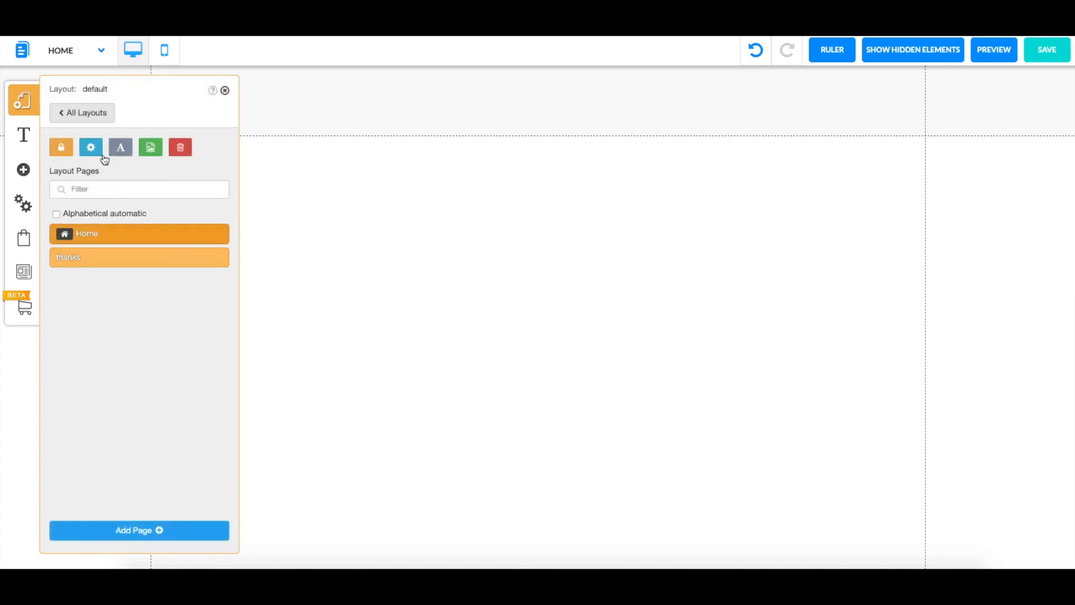
{"action": "left_click", "coordinate": [91, 148]}
{"action": "scroll", "coordinate": [156, 307], "scroll_direction": "down", "scroll_amount": 5}
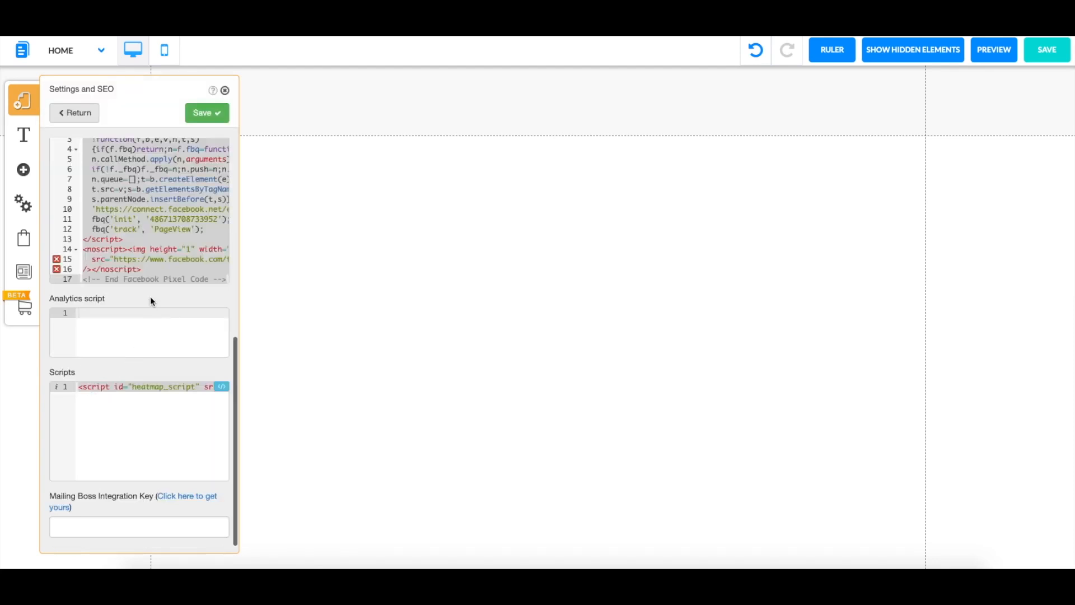
{"action": "left_click", "coordinate": [170, 405]}
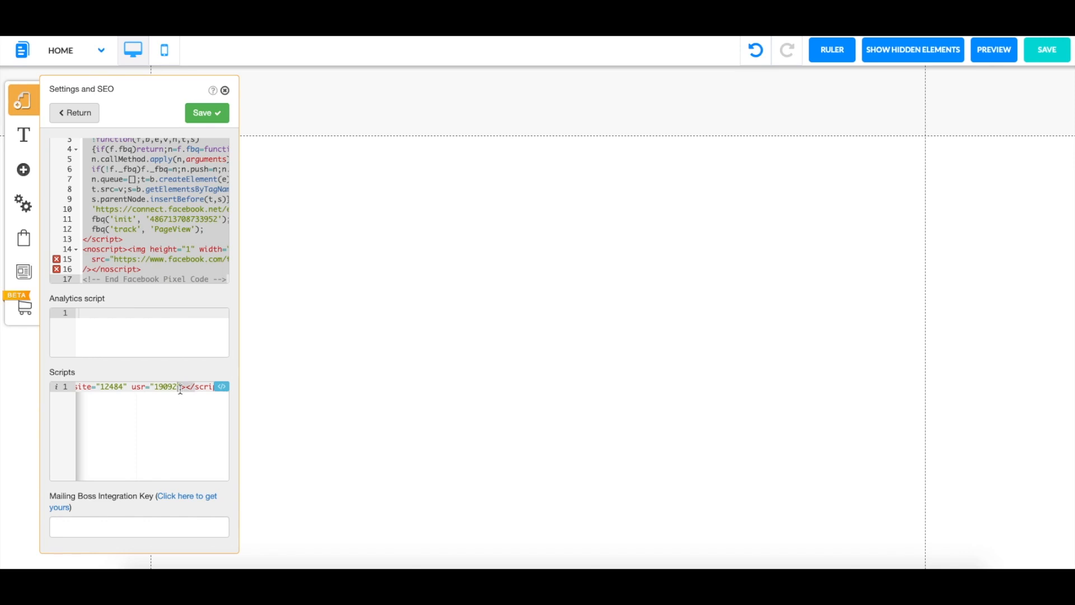
{"action": "key", "text": "ctrl+a"}
{"action": "key", "text": "BackSpace"}
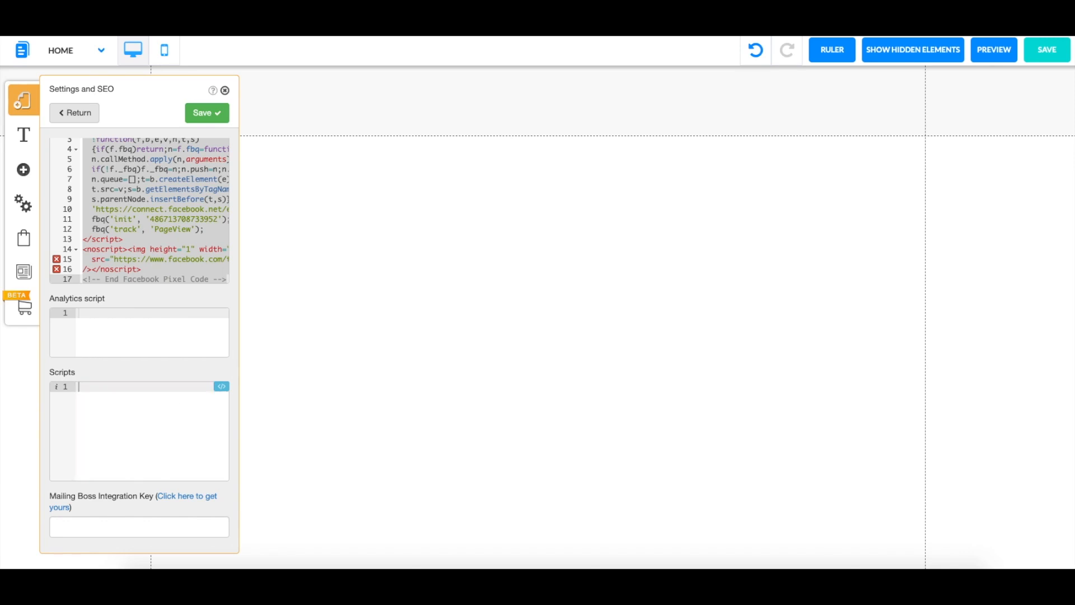
{"action": "key", "text": "ctrl+v"}
{"action": "left_click", "coordinate": [227, 111]}
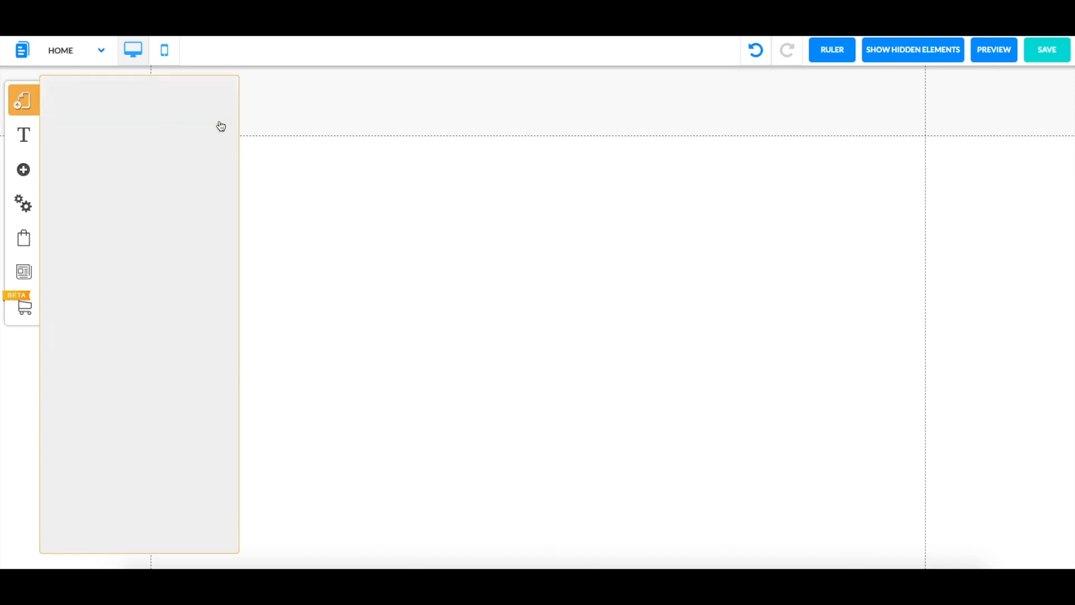
Save and confirm the website changes, then close the layout panel and embed code dialog
{"action": "left_click", "coordinate": [1047, 50]}
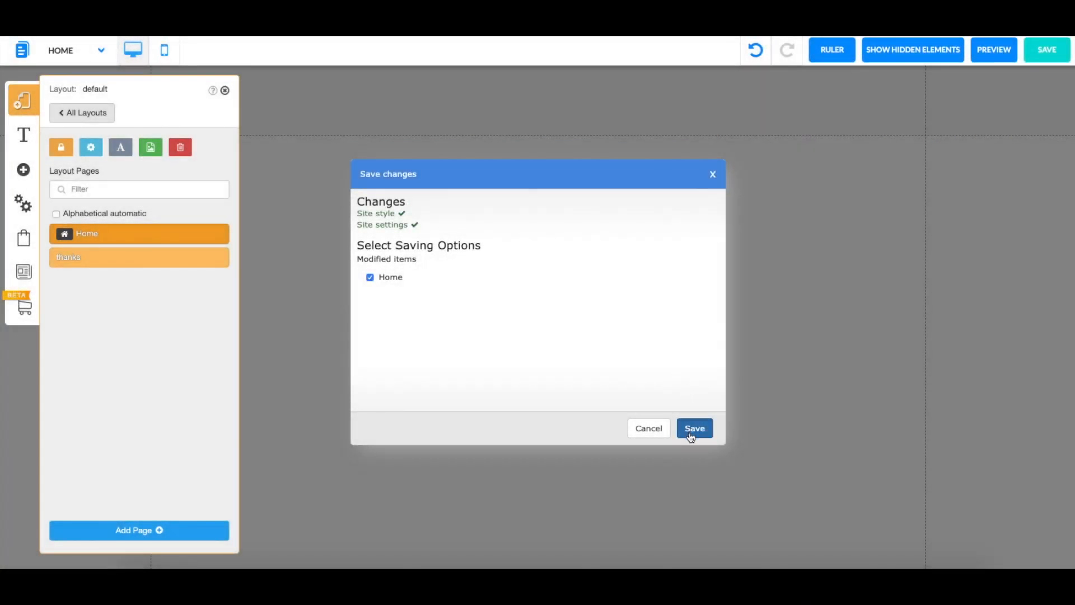
{"action": "left_click", "coordinate": [692, 428]}
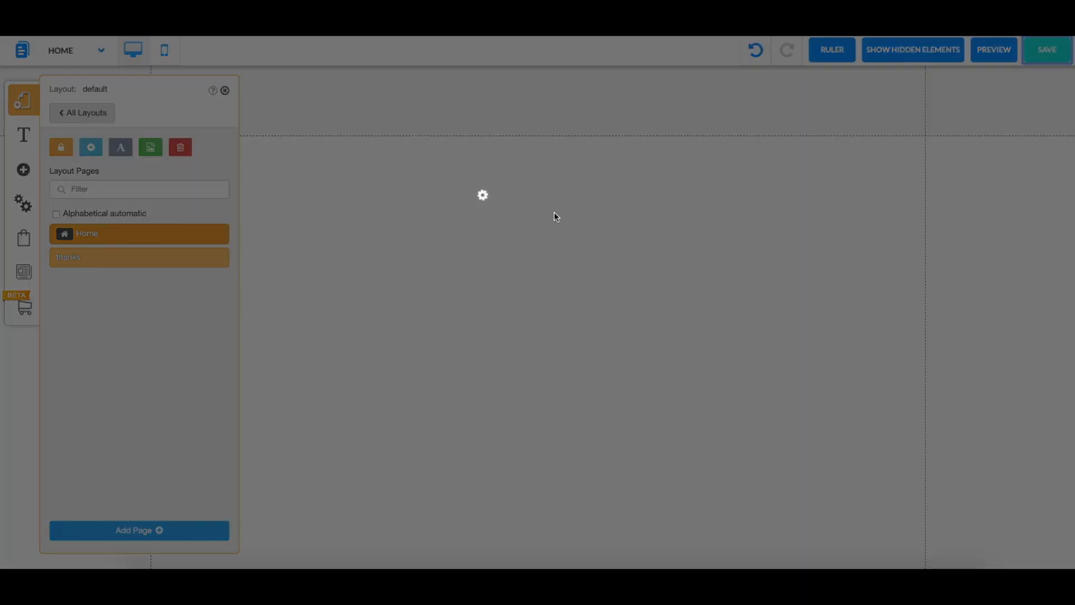
{"action": "left_click", "coordinate": [617, 270]}
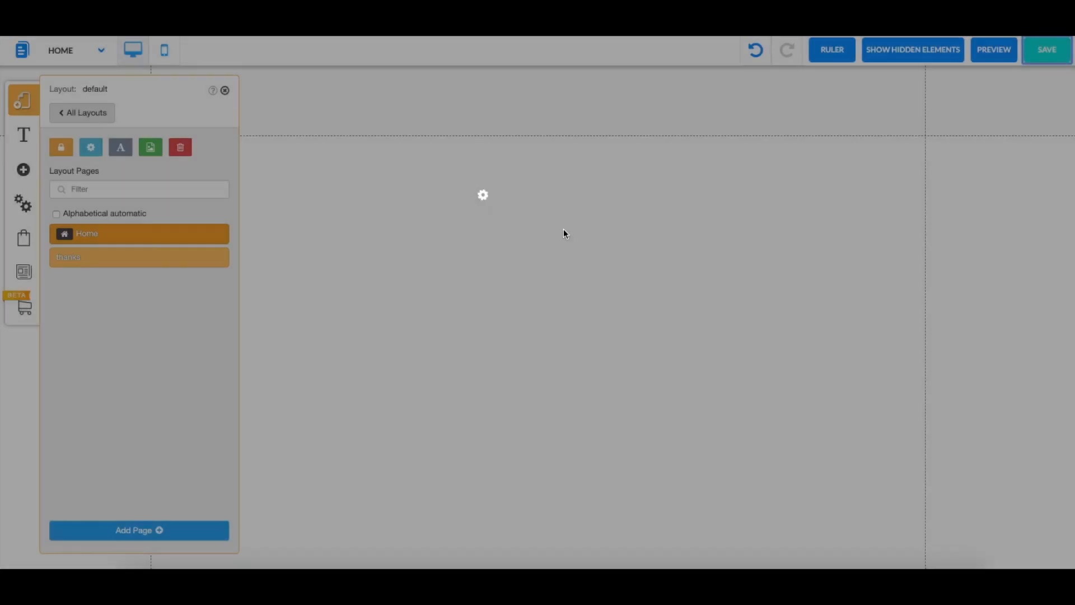
{"action": "left_click", "coordinate": [224, 91]}
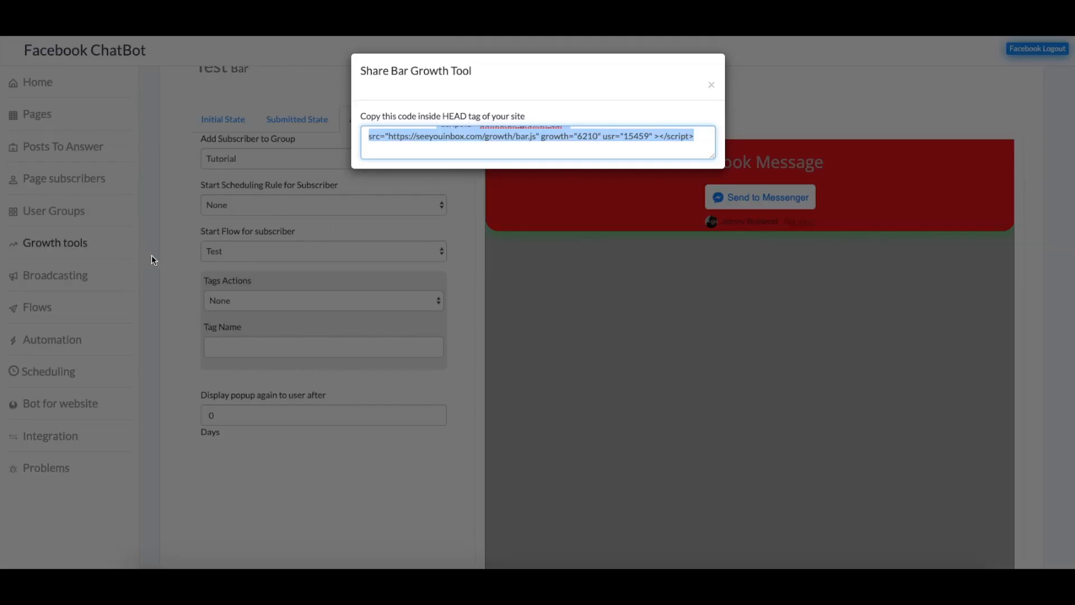
{"action": "left_click", "coordinate": [711, 84]}
Create a new schedule rule named 'Test' of type Send on date
{"action": "left_click", "coordinate": [58, 378]}
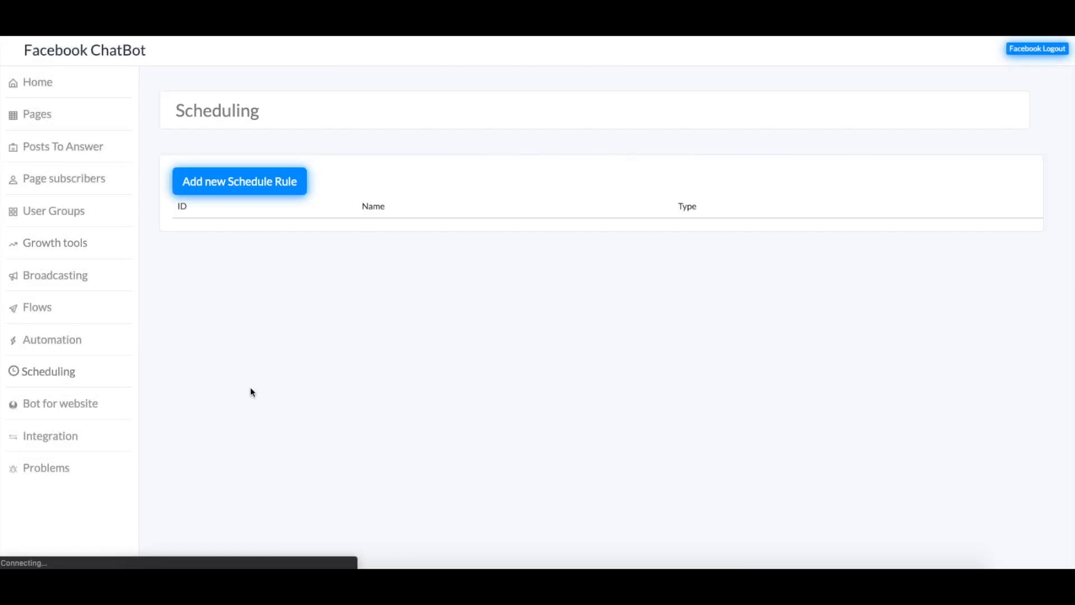
{"action": "left_click", "coordinate": [274, 193]}
{"action": "left_click", "coordinate": [492, 273]}
{"action": "type", "text": "Test"}
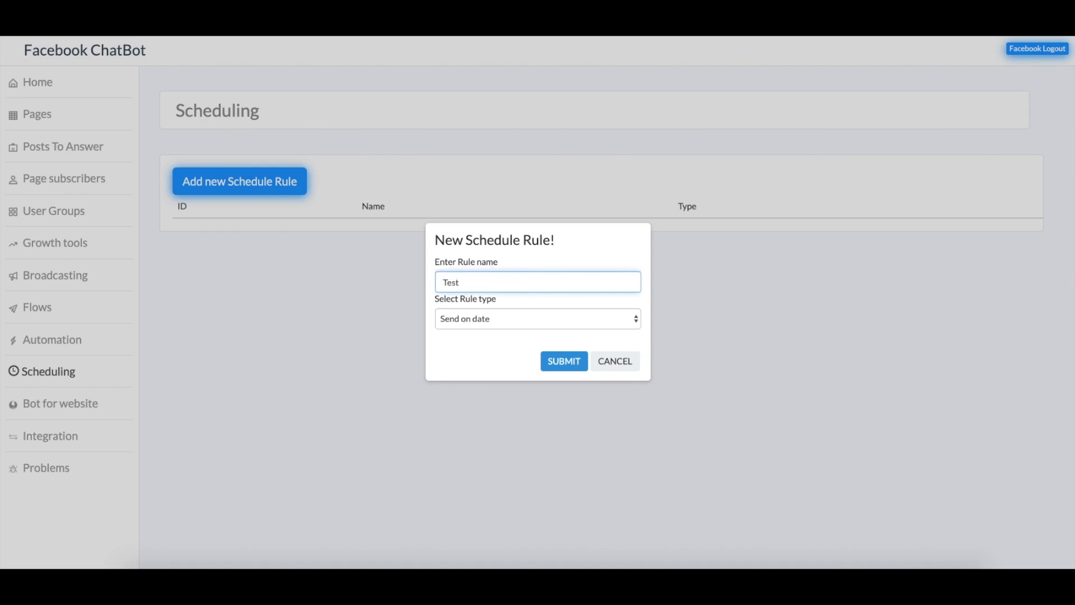
{"action": "left_click", "coordinate": [511, 319]}
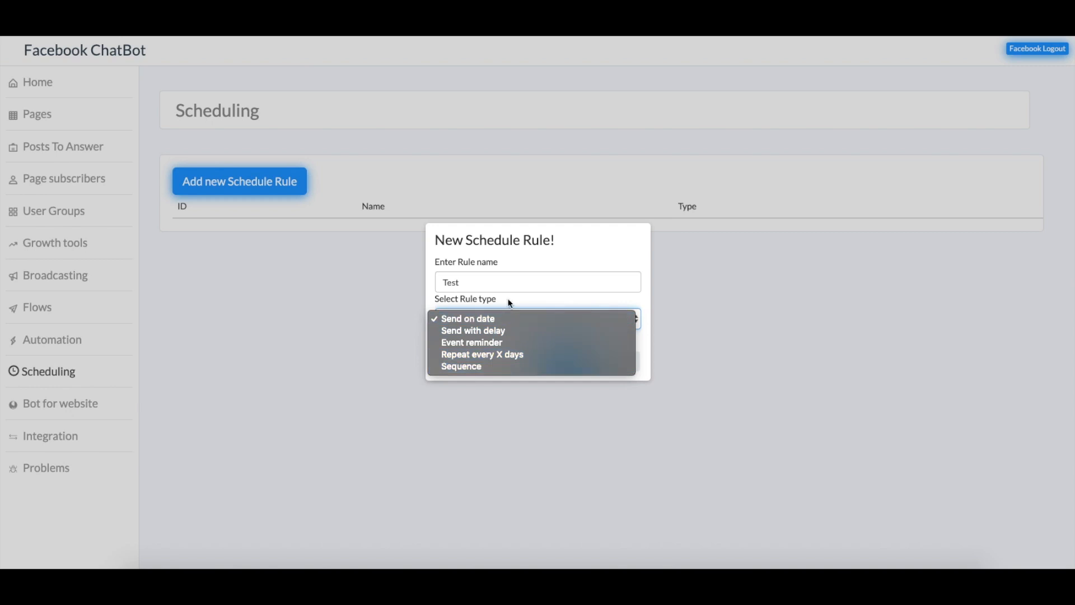
{"action": "left_click", "coordinate": [426, 269]}
{"action": "left_click", "coordinate": [514, 325]}
{"action": "left_click", "coordinate": [488, 318]}
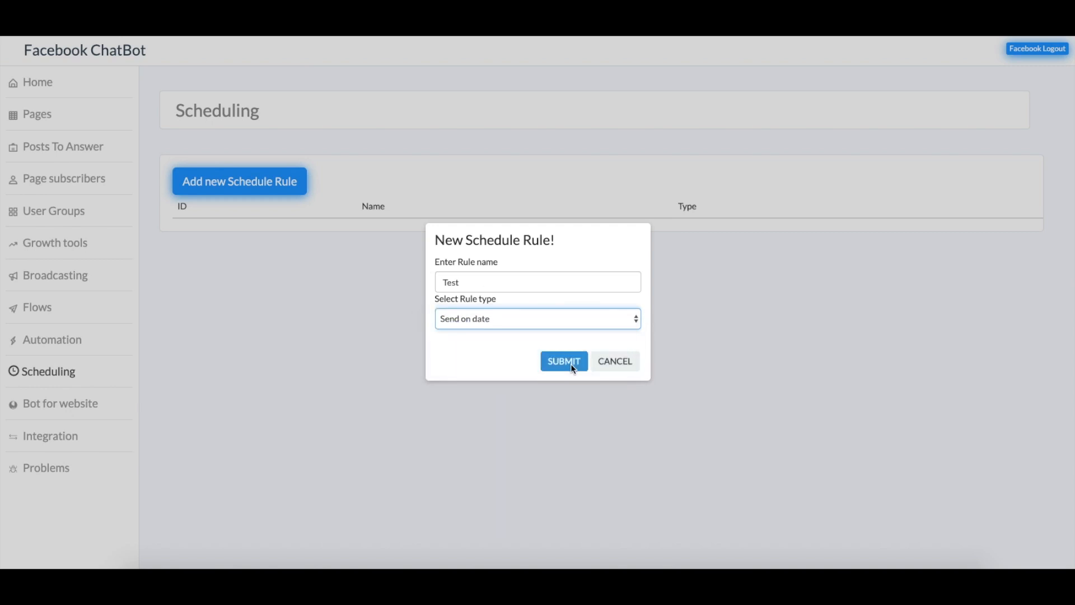
{"action": "left_click", "coordinate": [569, 362]}
Schedule it for 18 June 2019 at 15:35 sending the Test flow, and save it
{"action": "left_click", "coordinate": [215, 178]}
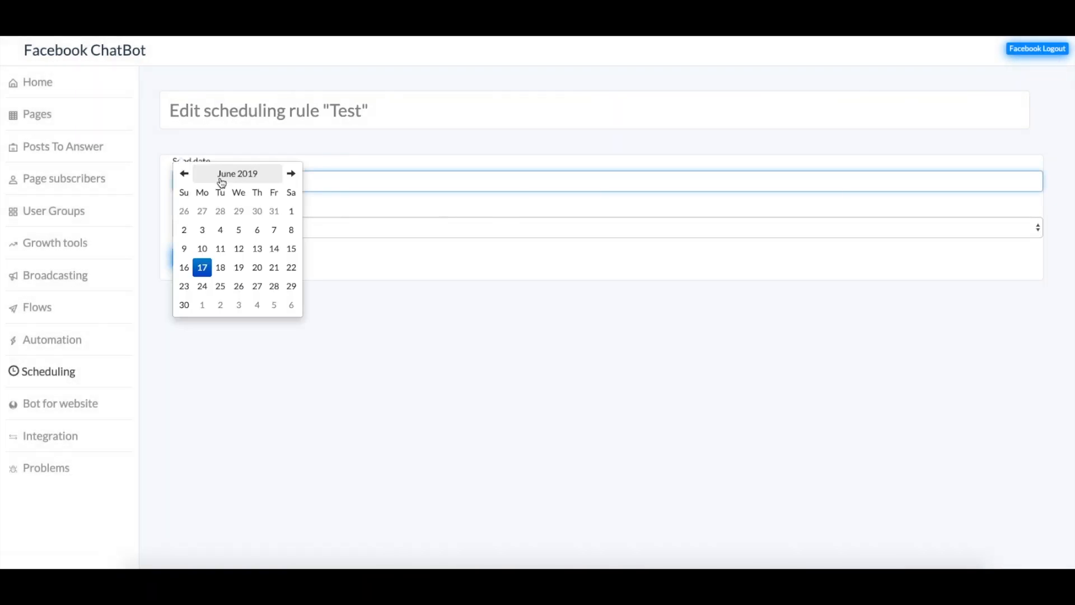
{"action": "left_click", "coordinate": [221, 268]}
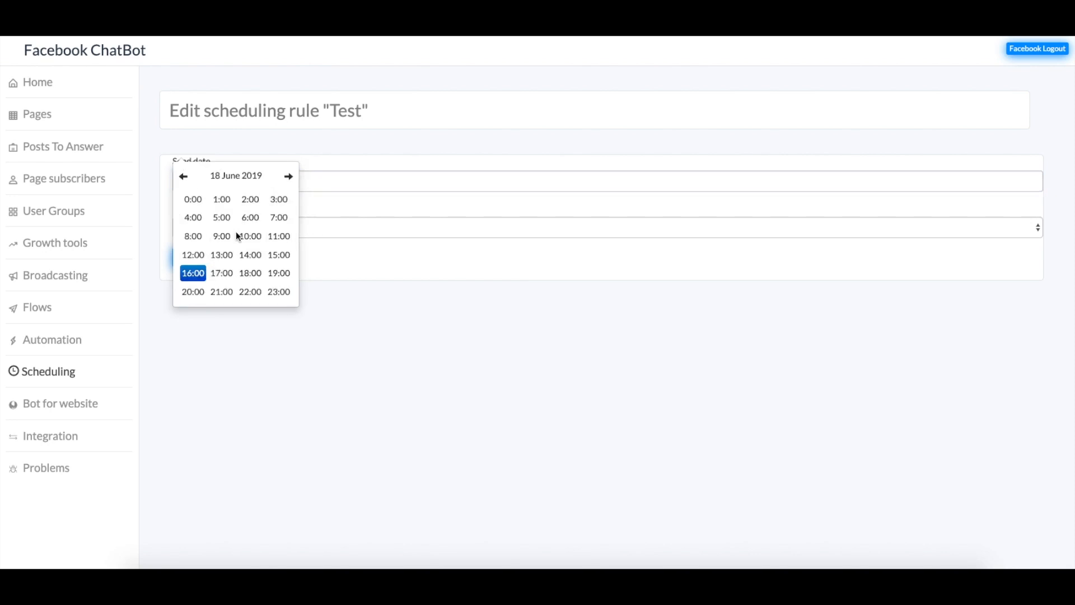
{"action": "left_click", "coordinate": [276, 255]}
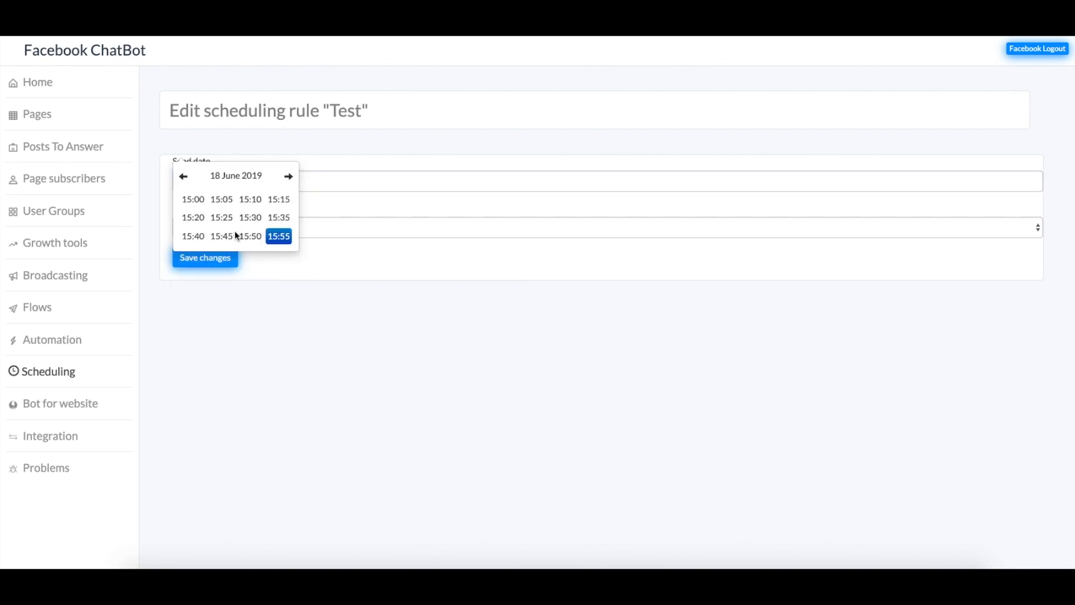
{"action": "left_click", "coordinate": [278, 217]}
{"action": "left_click", "coordinate": [287, 261]}
{"action": "left_click", "coordinate": [250, 227]}
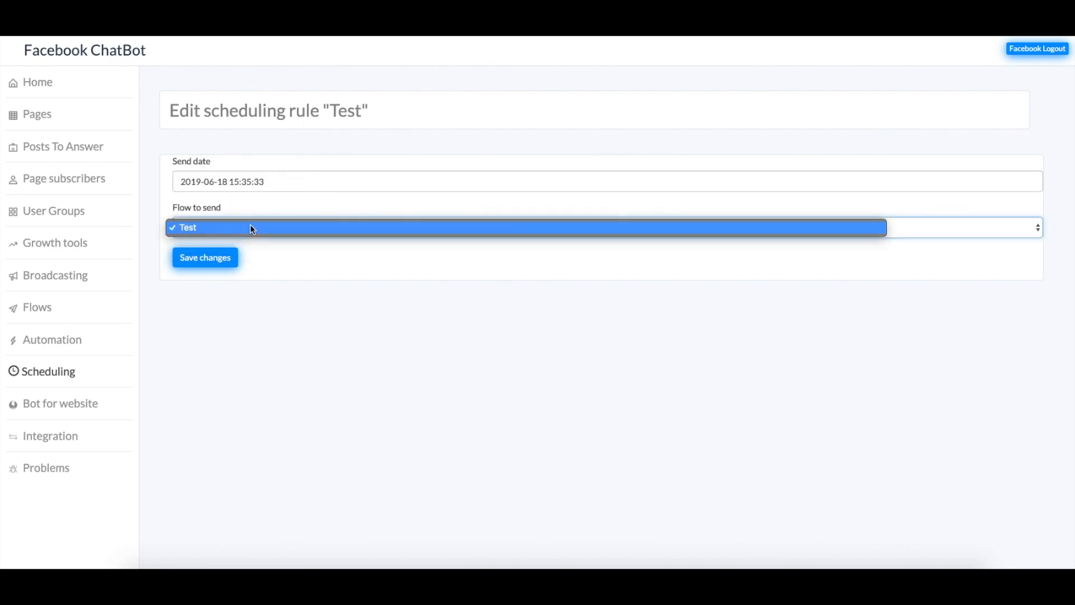
{"action": "left_click", "coordinate": [247, 227]}
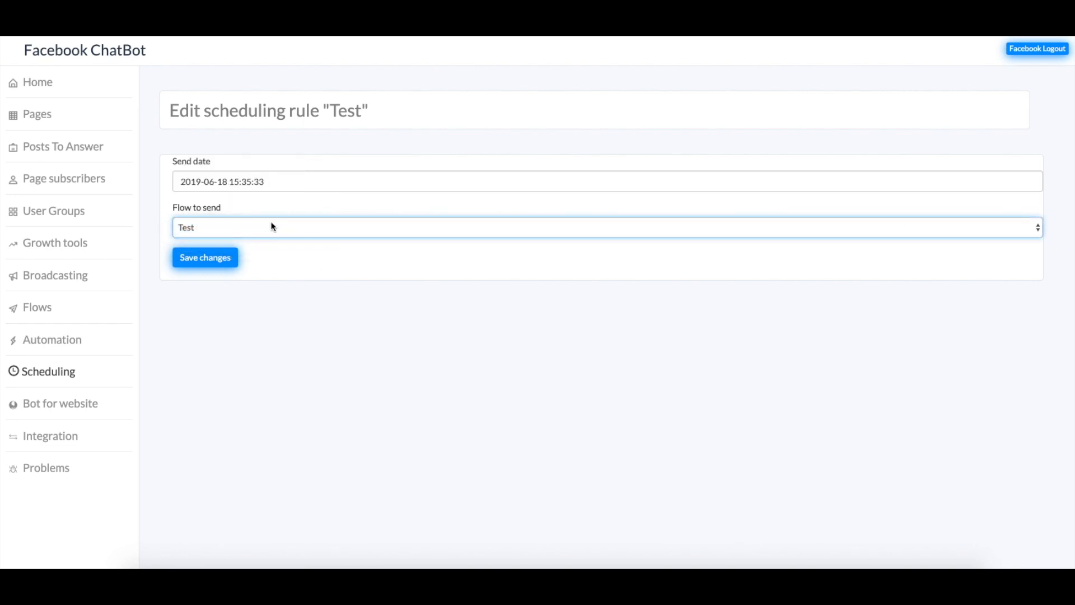
{"action": "left_click", "coordinate": [211, 258]}
{"action": "left_click", "coordinate": [641, 75]}
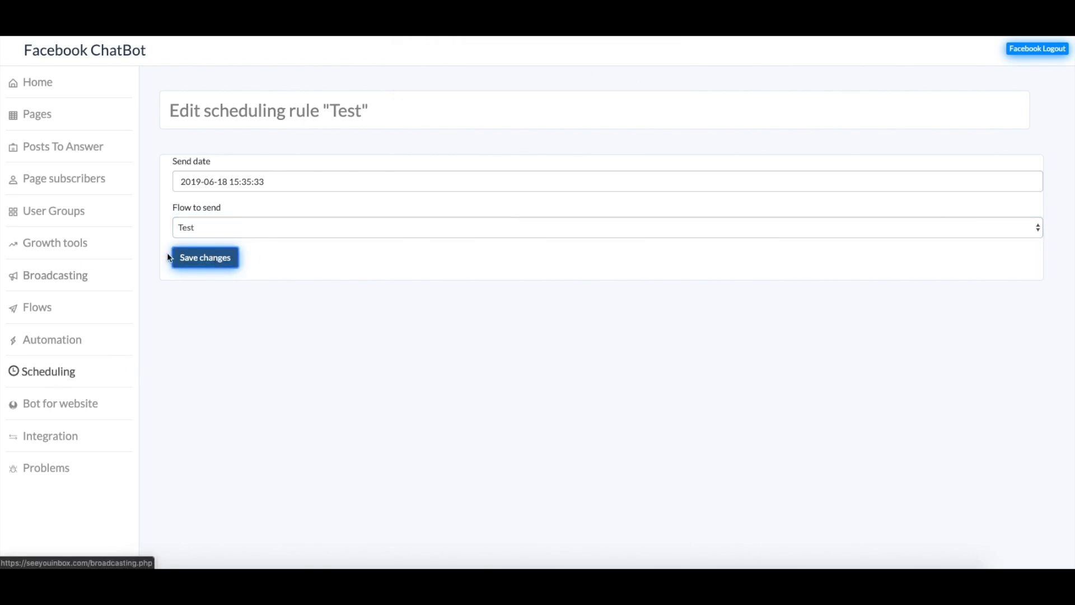
{"action": "left_click", "coordinate": [67, 382]}
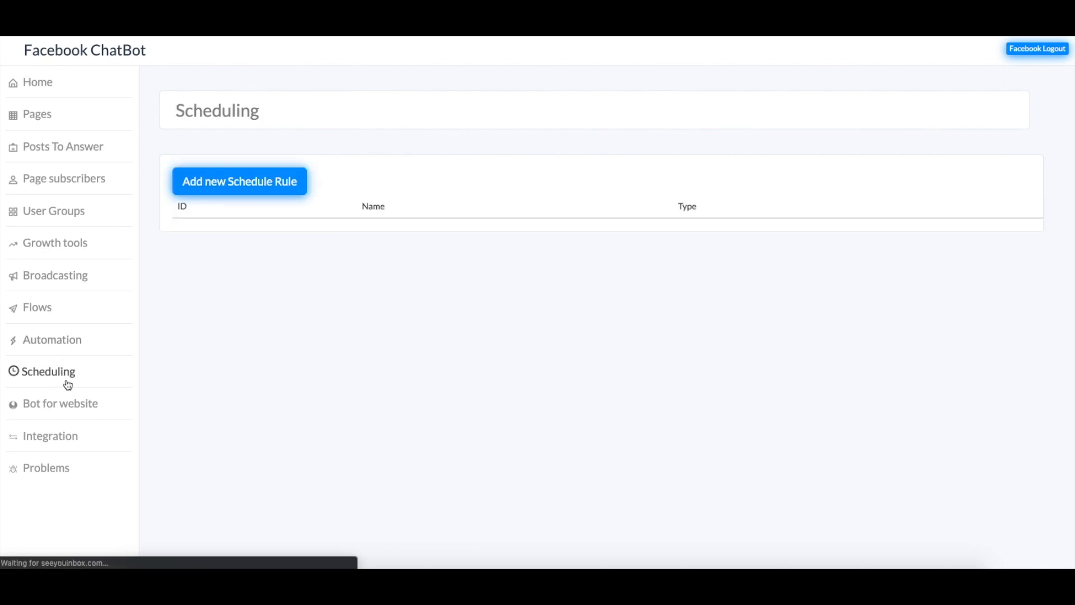
Create an Event reminder rule named 'Test 2' with event date 12 June 2019, 02:10
{"action": "left_click", "coordinate": [247, 185]}
{"action": "left_click", "coordinate": [514, 319]}
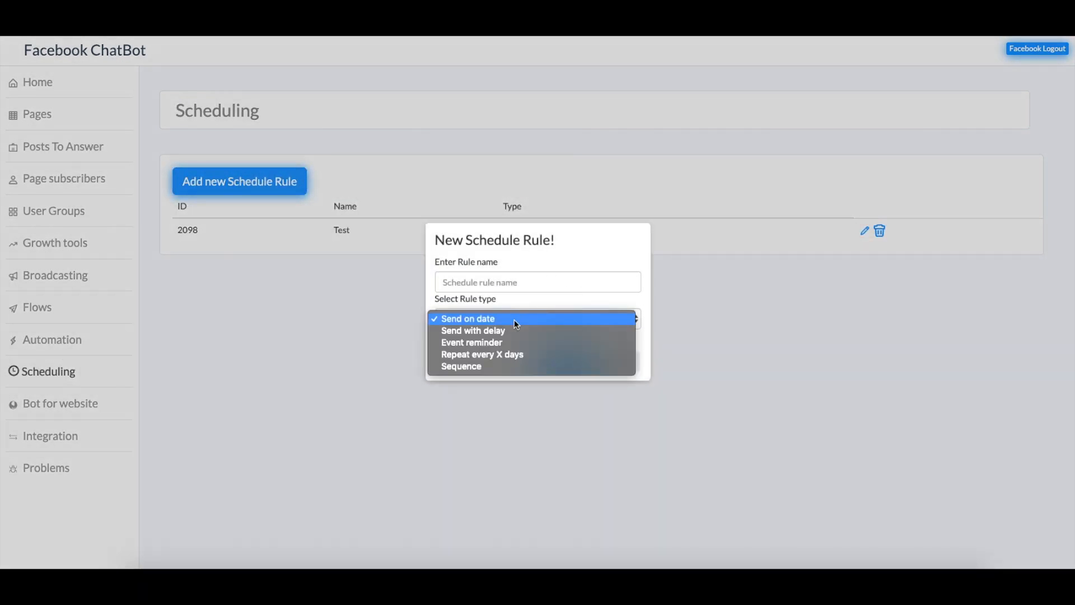
{"action": "left_click", "coordinate": [468, 343]}
{"action": "left_click", "coordinate": [503, 282]}
{"action": "type", "text": "Test"}
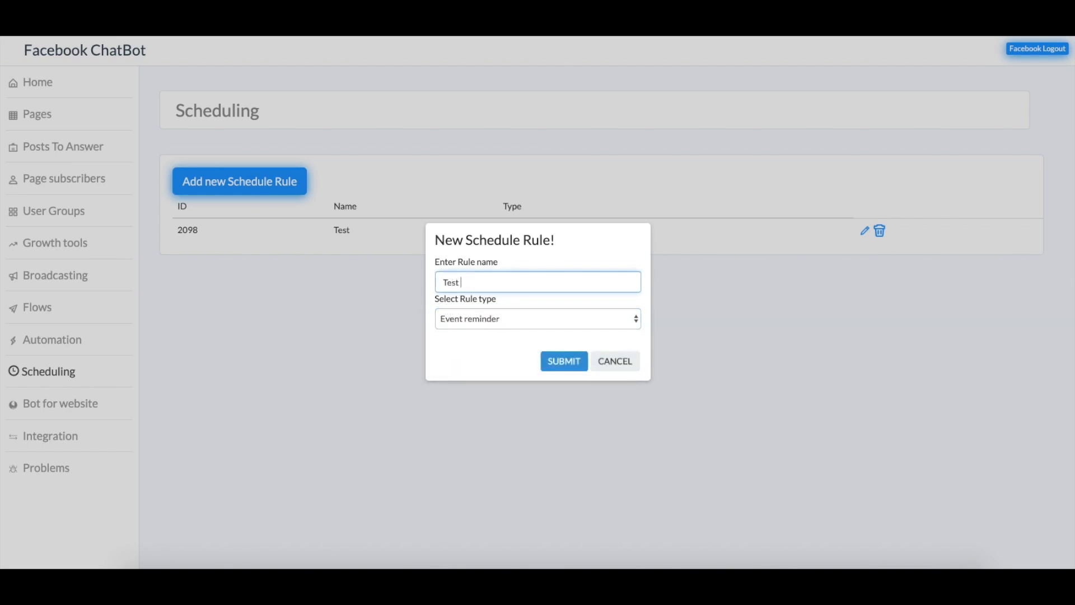
{"action": "left_click", "coordinate": [561, 358]}
{"action": "left_click", "coordinate": [245, 182]}
{"action": "left_click", "coordinate": [238, 249]}
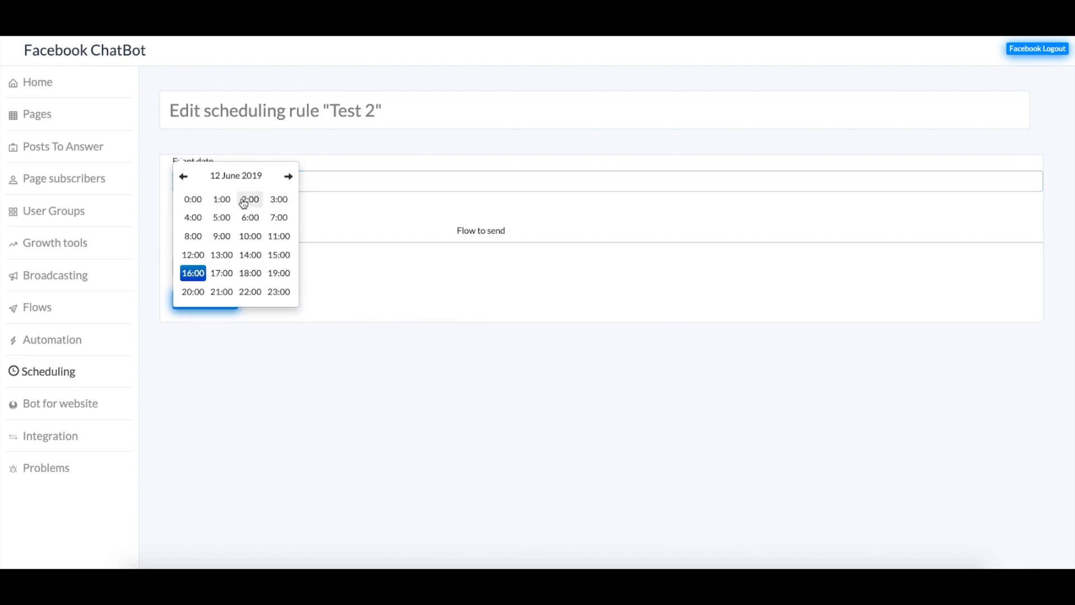
{"action": "left_click", "coordinate": [247, 200]}
{"action": "left_click", "coordinate": [243, 206]}
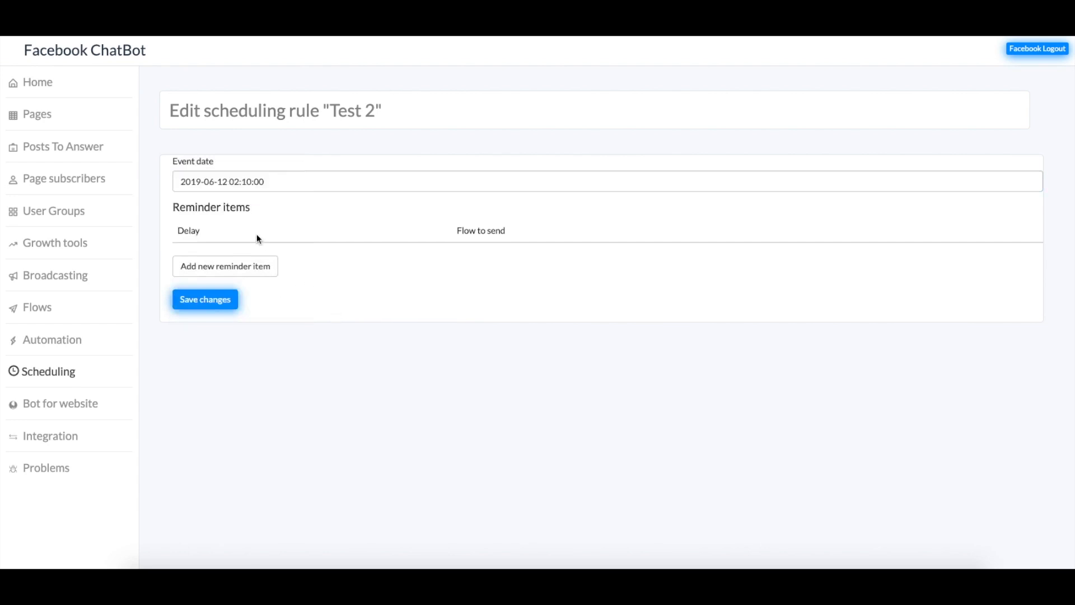
Add a reminder sending the Test flow 10 minutes after the event, and save the rule
{"action": "left_click", "coordinate": [263, 265]}
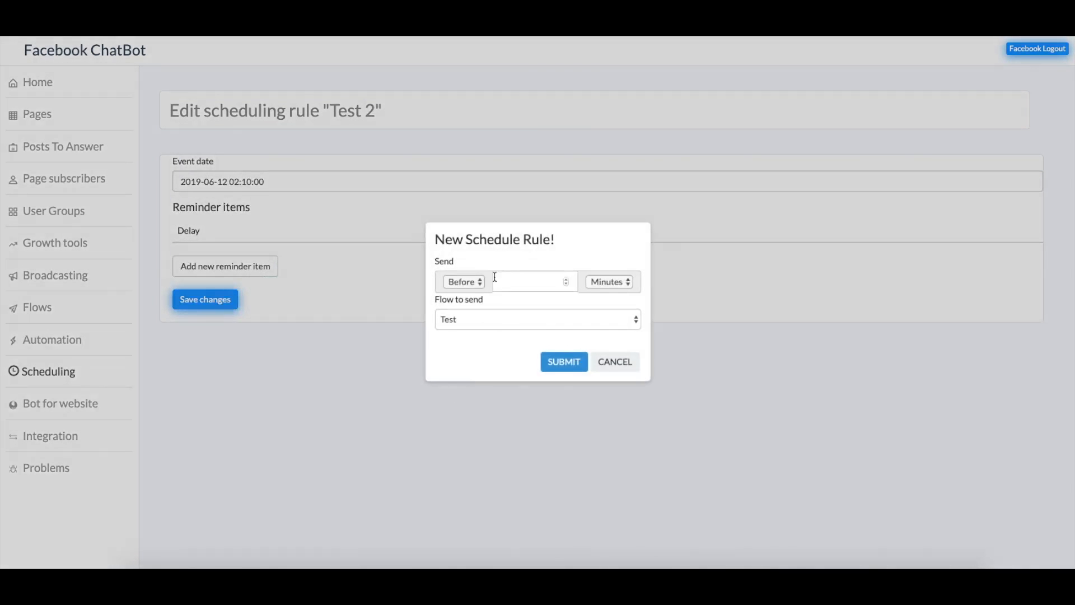
{"action": "left_click", "coordinate": [467, 284]}
{"action": "left_click", "coordinate": [459, 293]}
{"action": "left_click", "coordinate": [524, 282]}
{"action": "type", "text": "10"}
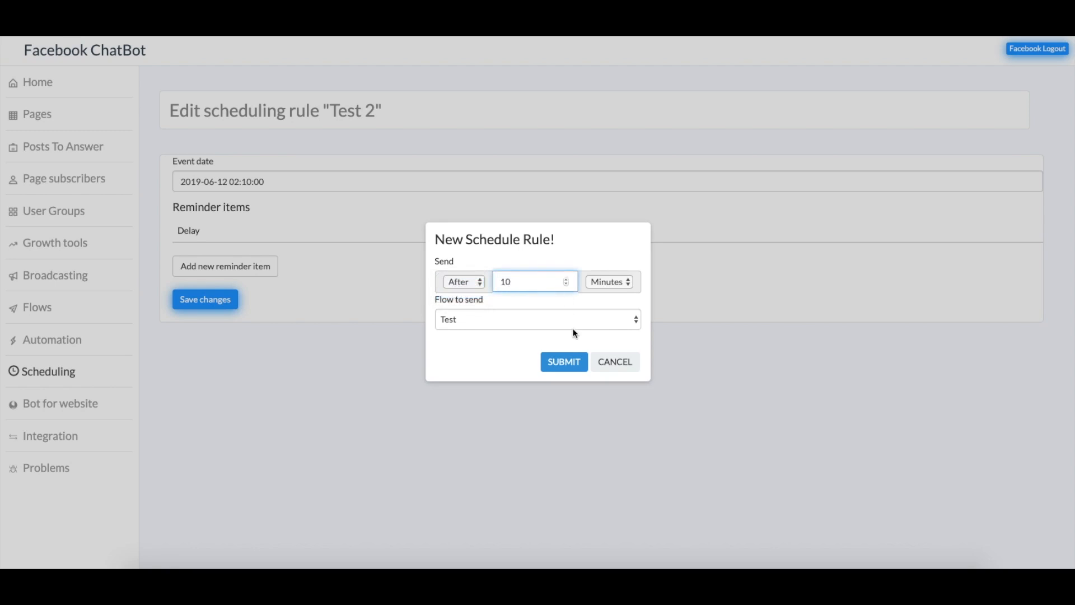
{"action": "left_click", "coordinate": [573, 324]}
{"action": "left_click", "coordinate": [511, 318]}
{"action": "left_click", "coordinate": [562, 362]}
{"action": "left_click", "coordinate": [202, 326]}
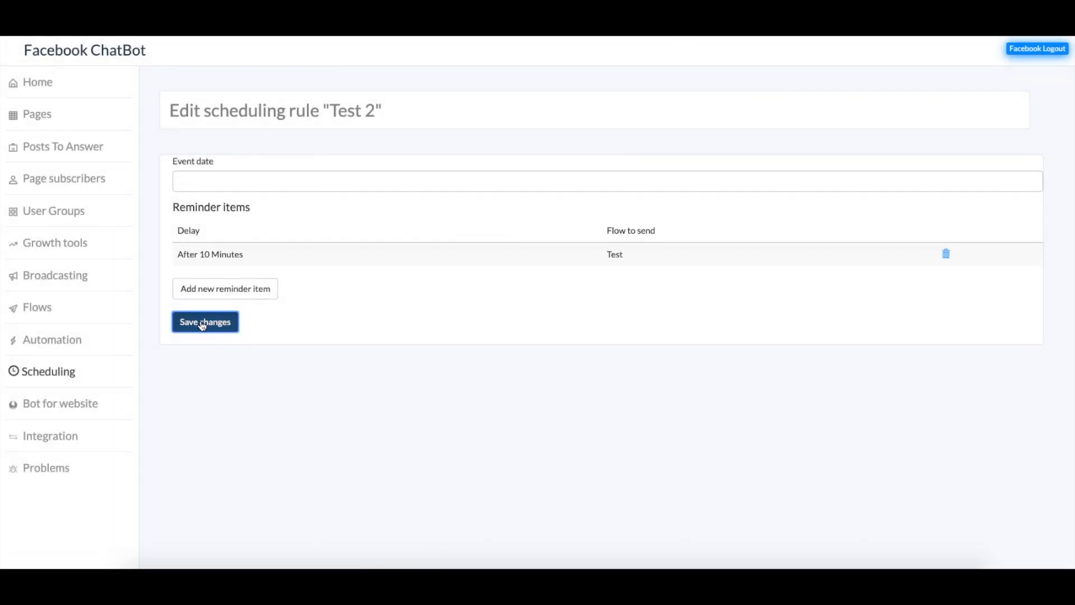
{"action": "left_click", "coordinate": [647, 81]}
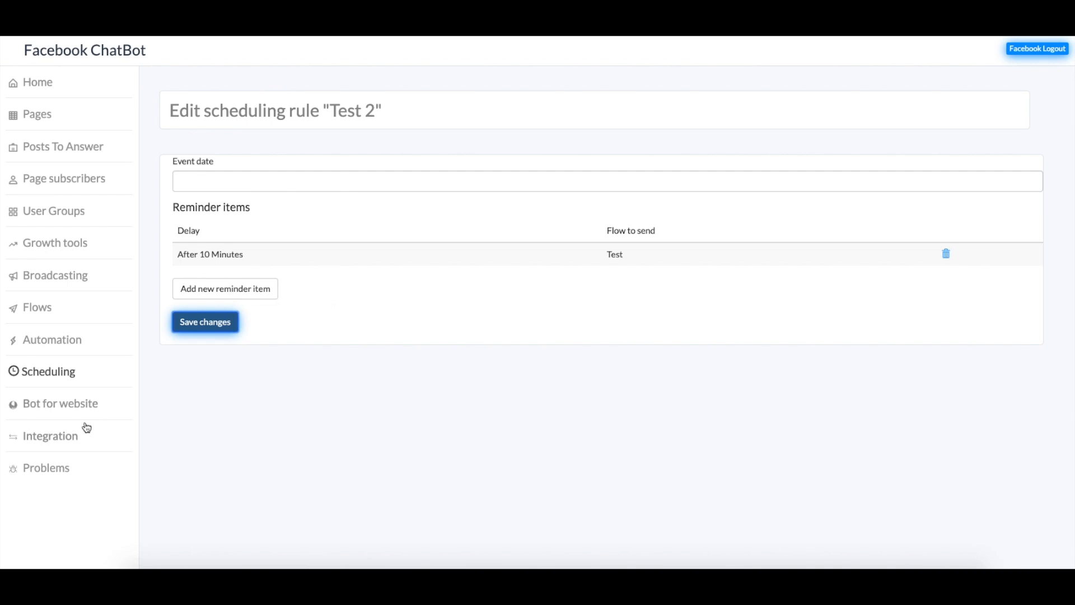
Create a website bot named 'Test' for the Builderall is the Best page
{"action": "left_click", "coordinate": [72, 406]}
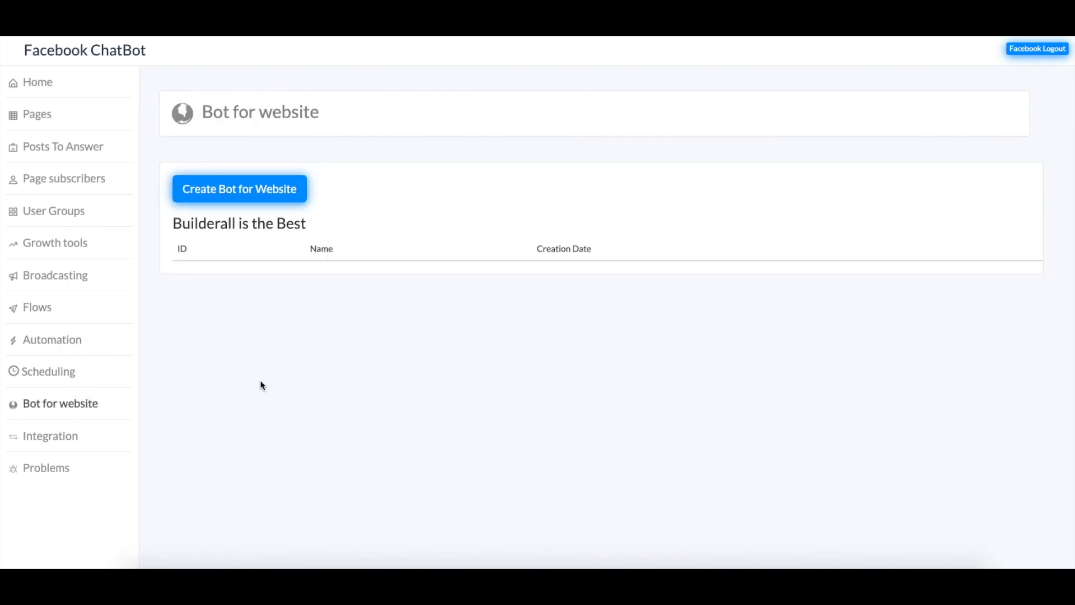
{"action": "left_click", "coordinate": [238, 190]}
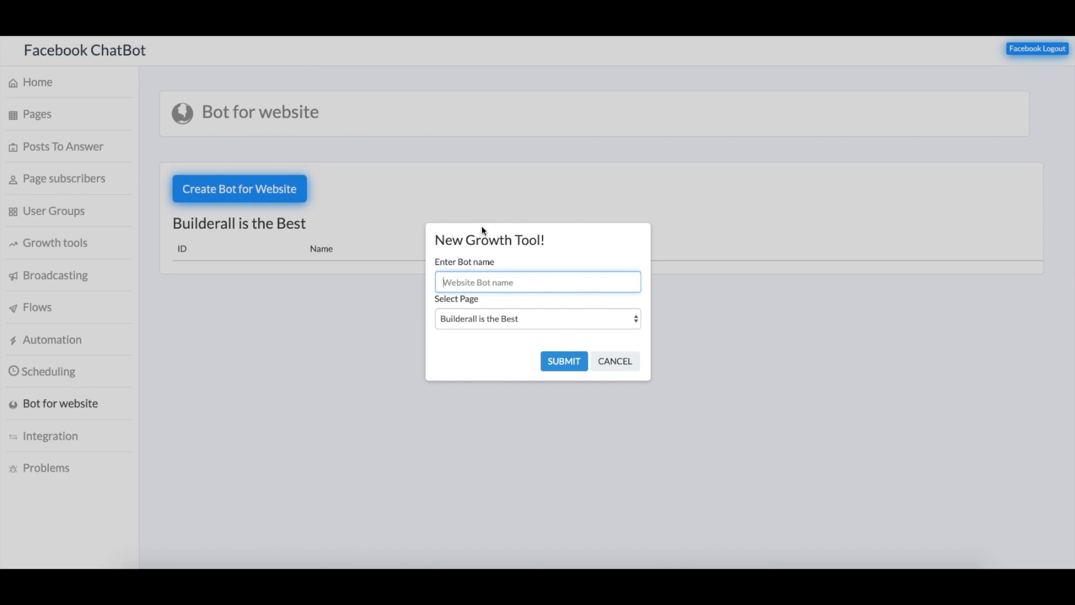
{"action": "type", "text": "Test"}
{"action": "left_click", "coordinate": [584, 361]}
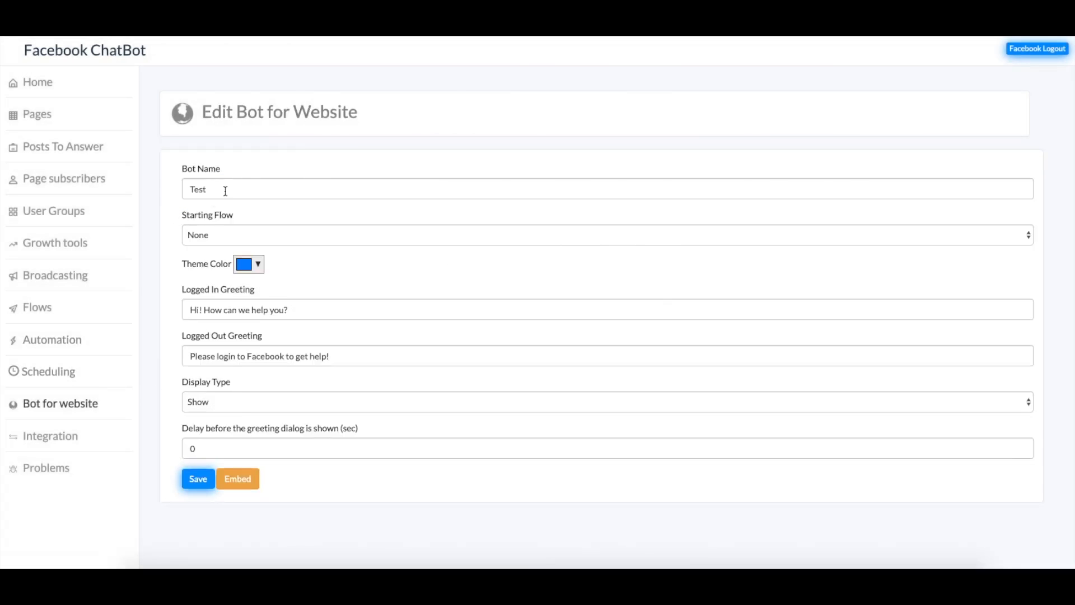
Set the starting flow to Test and the theme colour to a yellow-green
{"action": "left_click", "coordinate": [195, 236]}
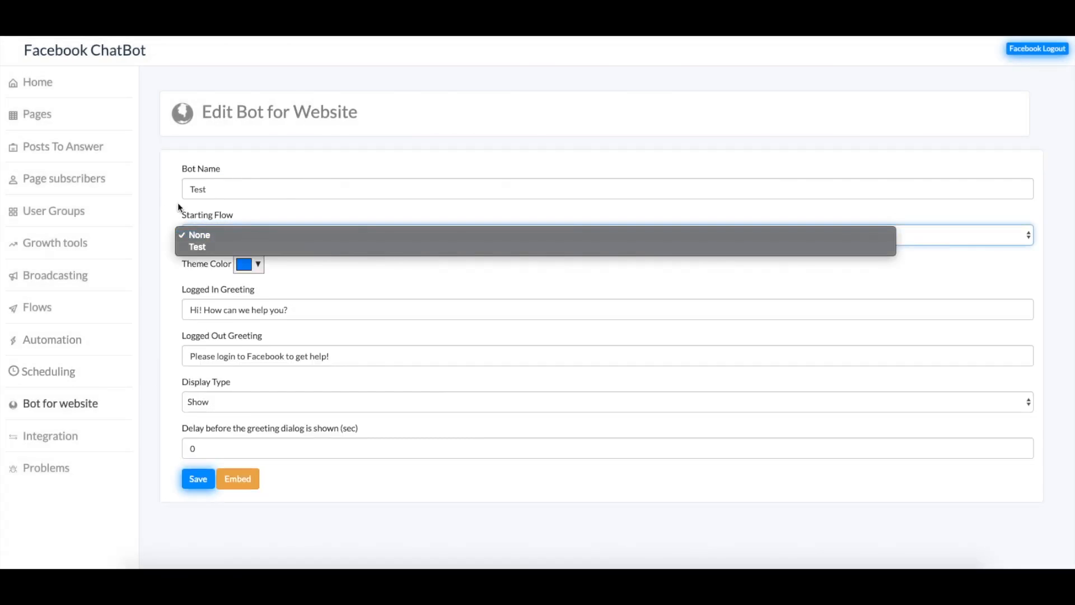
{"action": "left_click", "coordinate": [207, 244]}
{"action": "left_click", "coordinate": [248, 264]}
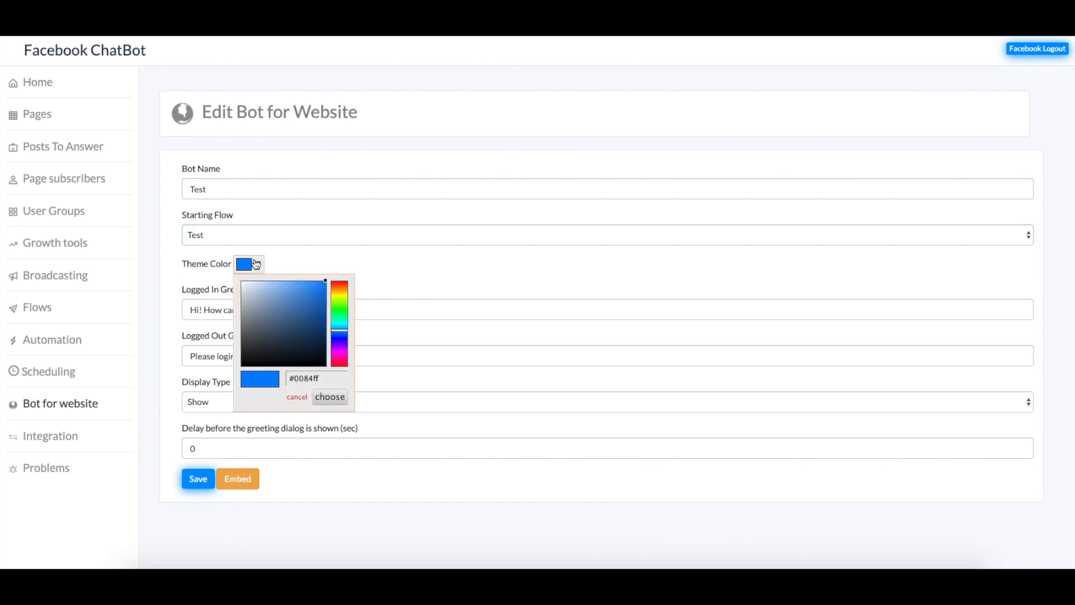
{"action": "left_click", "coordinate": [320, 311]}
{"action": "left_click", "coordinate": [339, 296]}
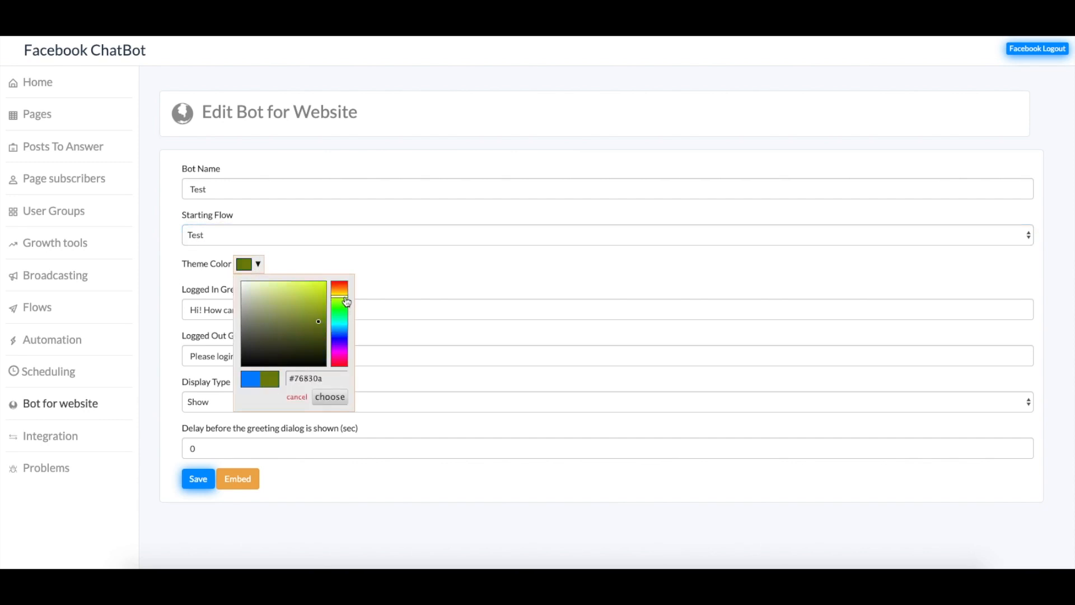
{"action": "left_click", "coordinate": [279, 331]}
{"action": "left_click", "coordinate": [312, 301]}
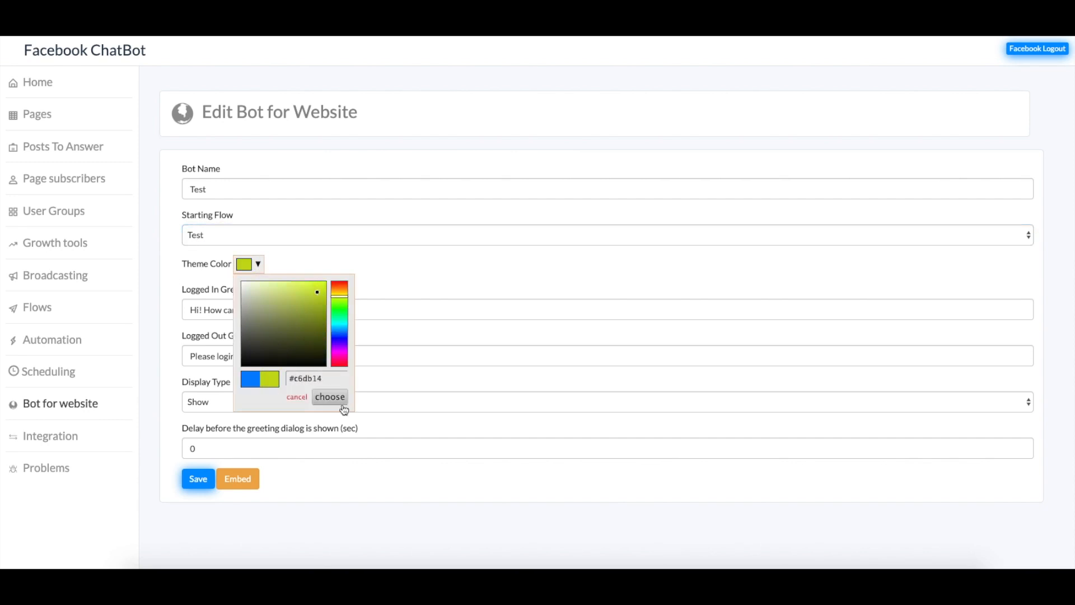
{"action": "left_click", "coordinate": [332, 399]}
Try the Hide and Fade display types, keep Show, and clear the greeting delay
{"action": "left_click_drag", "start_coordinate": [313, 313], "coordinate": [168, 314]}
{"action": "left_click", "coordinate": [320, 310]}
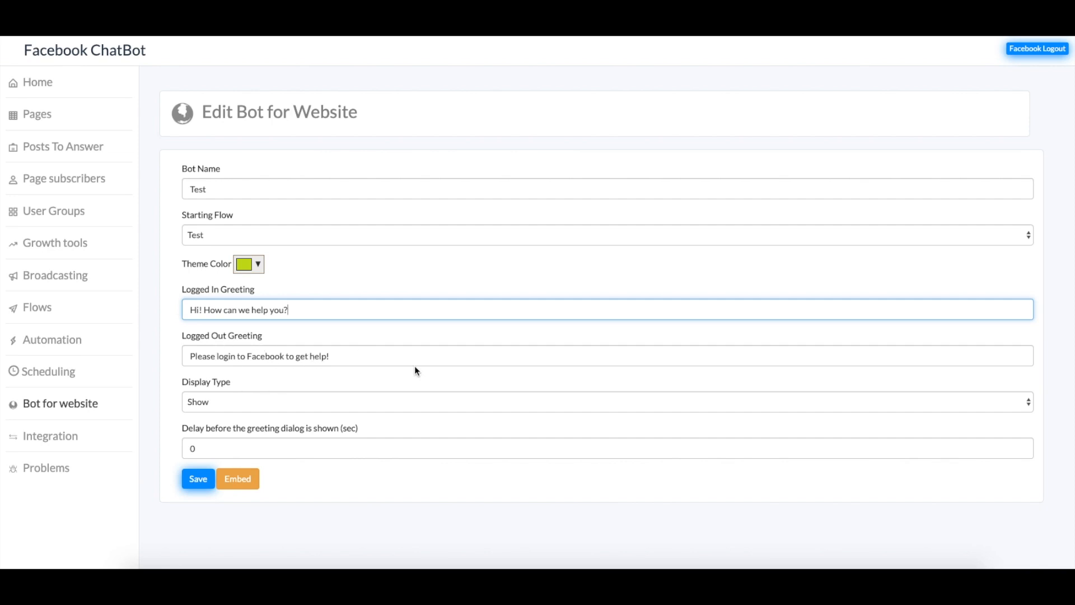
{"action": "left_click", "coordinate": [339, 360]}
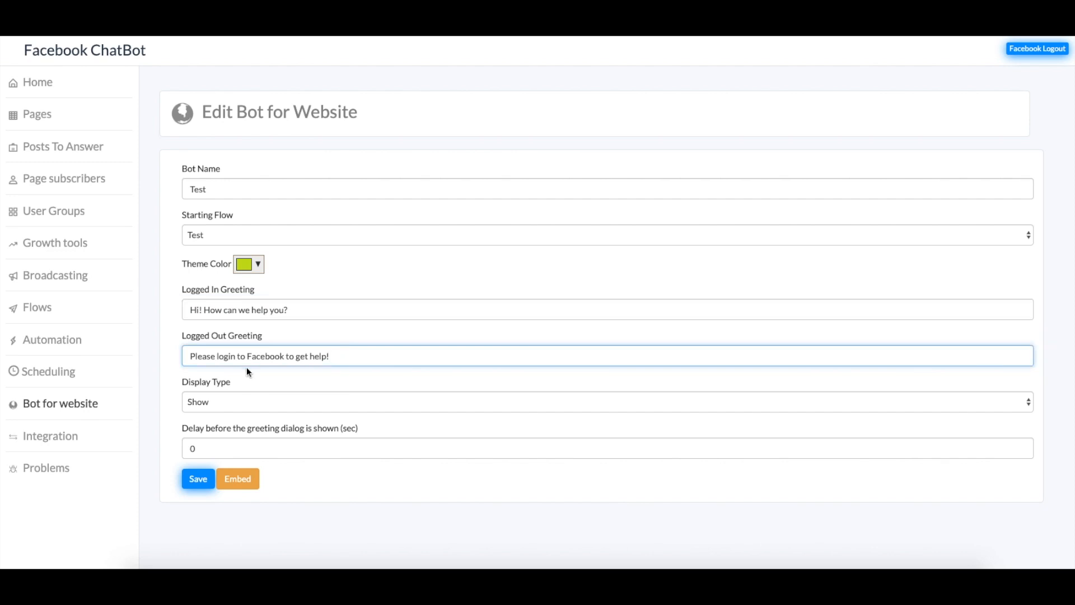
{"action": "left_click", "coordinate": [224, 397]}
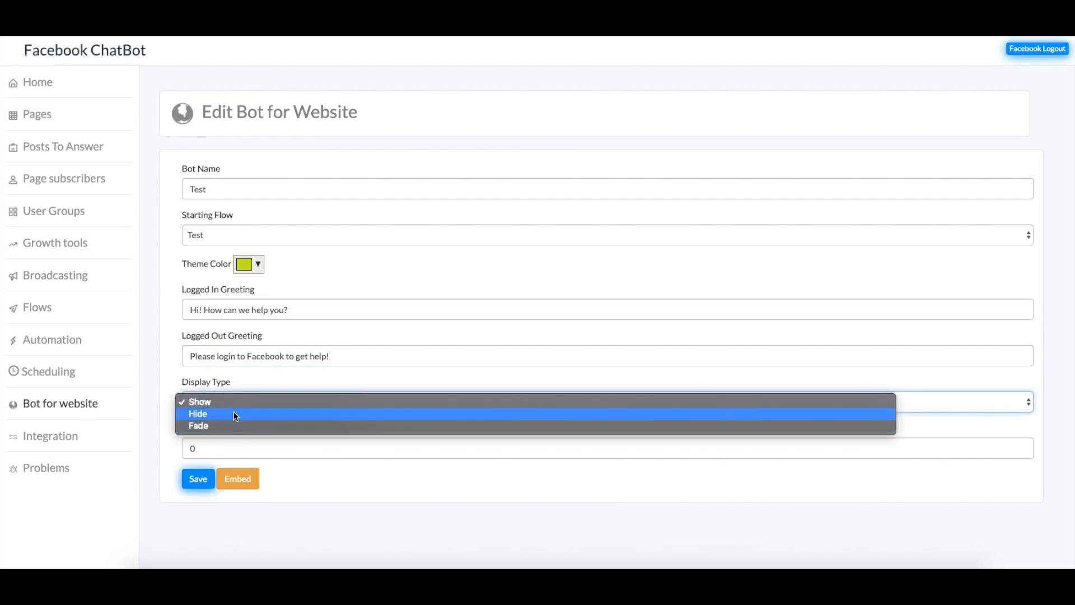
{"action": "left_click", "coordinate": [232, 415]}
{"action": "left_click", "coordinate": [241, 405]}
{"action": "left_click", "coordinate": [224, 413]}
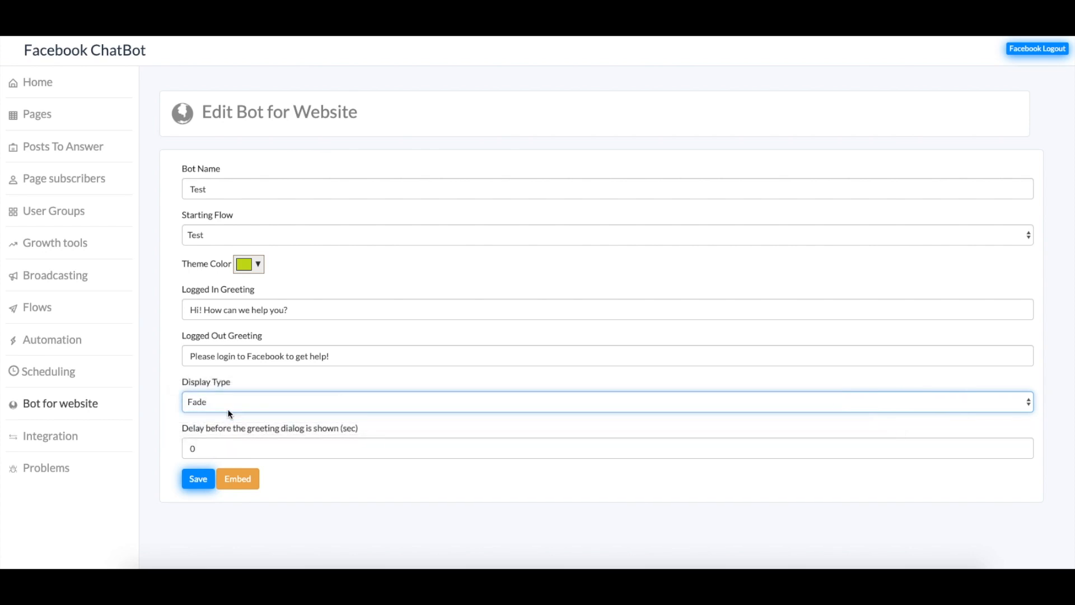
{"action": "left_click", "coordinate": [226, 402]}
{"action": "left_click", "coordinate": [227, 378]}
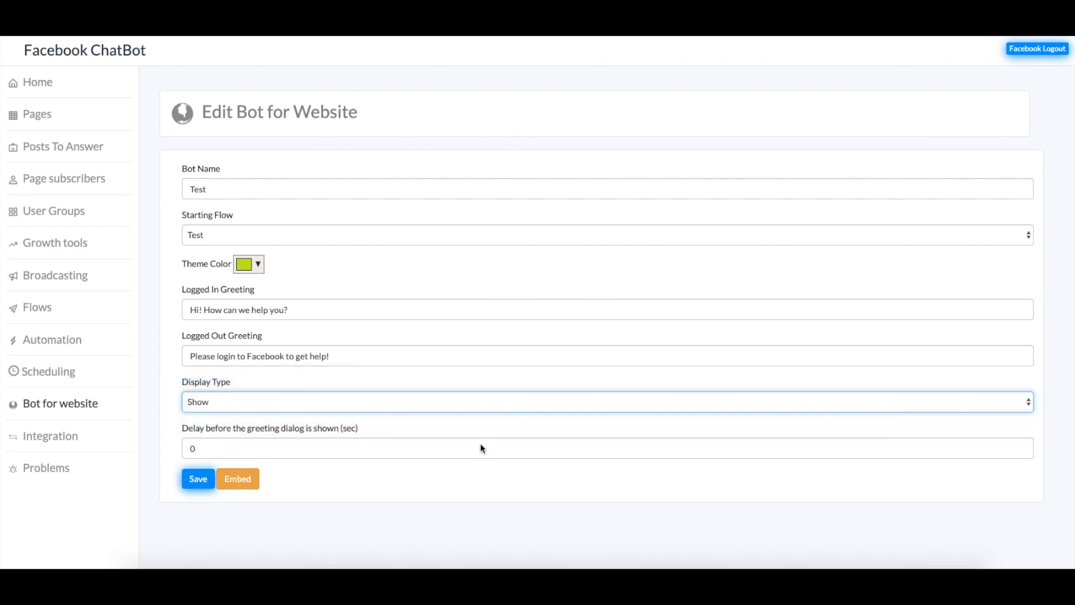
{"action": "left_click", "coordinate": [348, 445]}
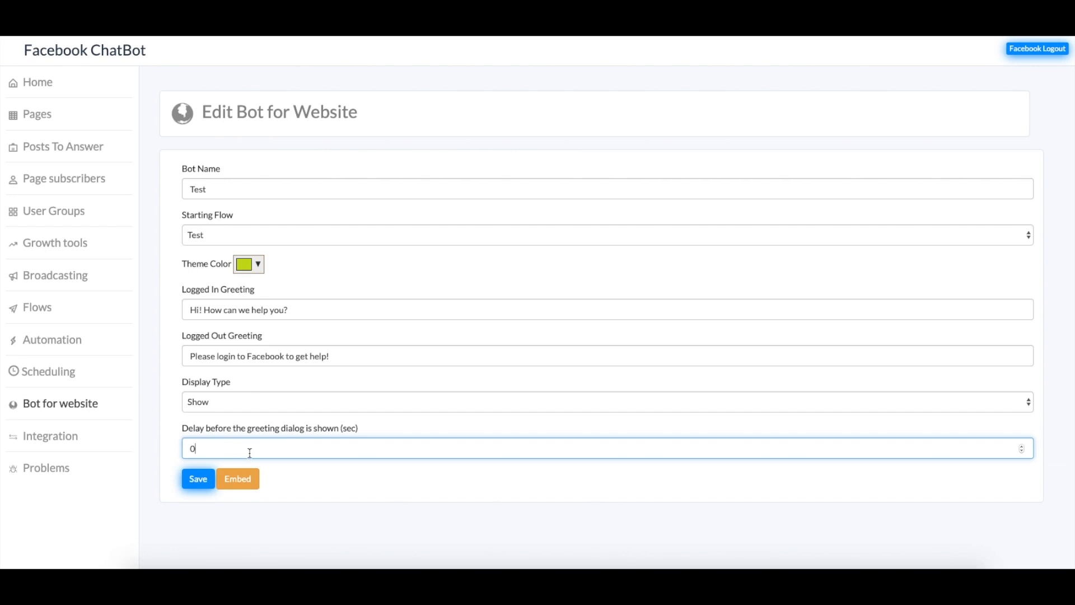
{"action": "key", "text": "BackSpace"}
Set the greeting delay to 30 seconds and save the Test website bot
{"action": "type", "text": "30"}
{"action": "left_click", "coordinate": [304, 420]}
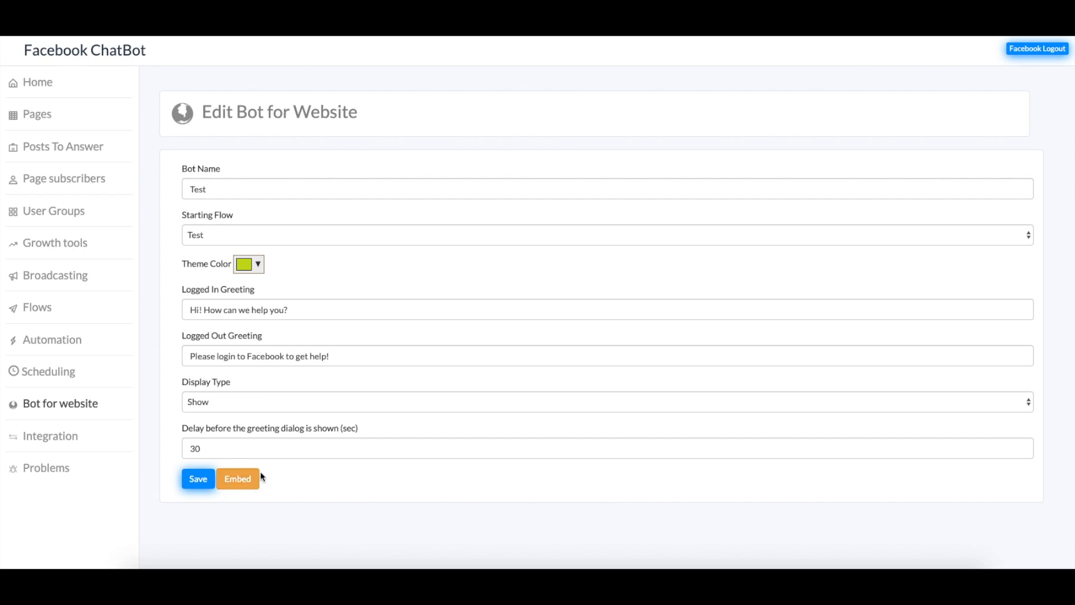
{"action": "left_click", "coordinate": [197, 479]}
{"action": "key", "text": "Return"}
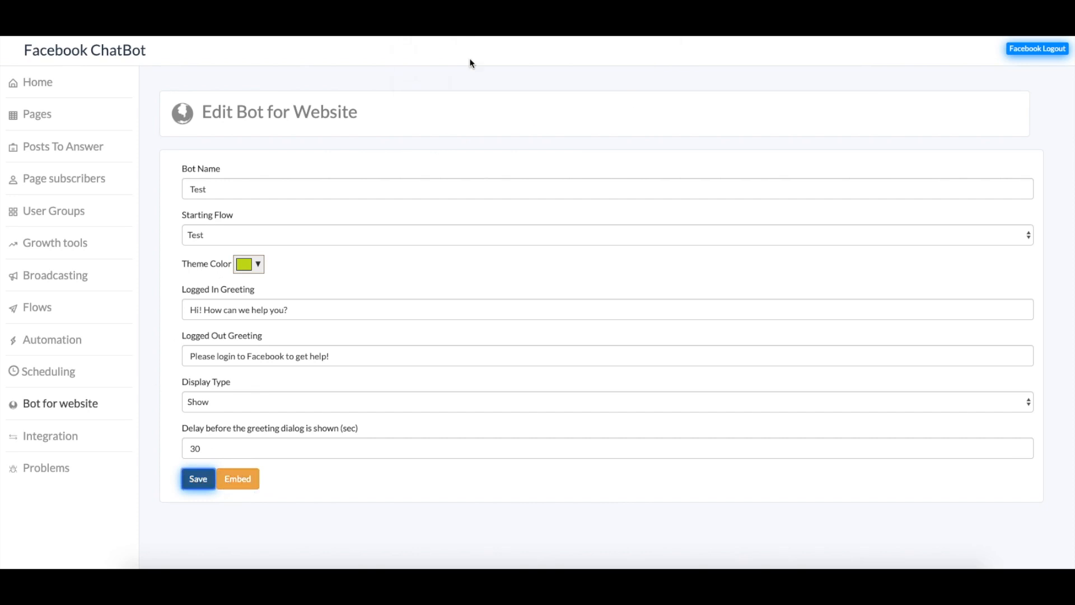
{"action": "left_click", "coordinate": [249, 479]}
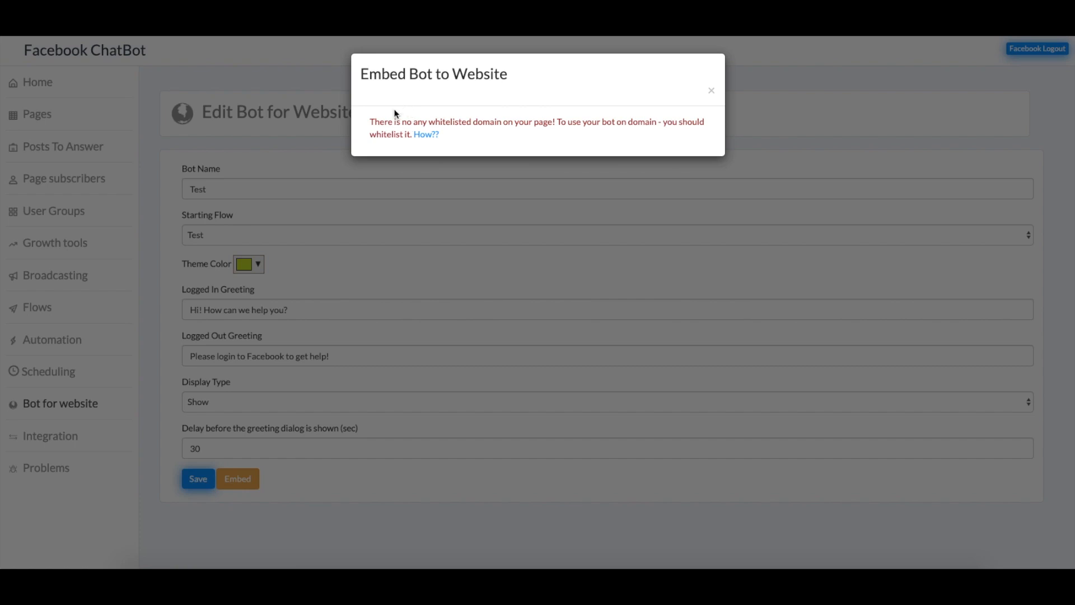
Check the whitelist help, confirm the seeyouinbox.com domain, and copy the embed script
{"action": "left_click", "coordinate": [427, 135]}
{"action": "left_click", "coordinate": [712, 91]}
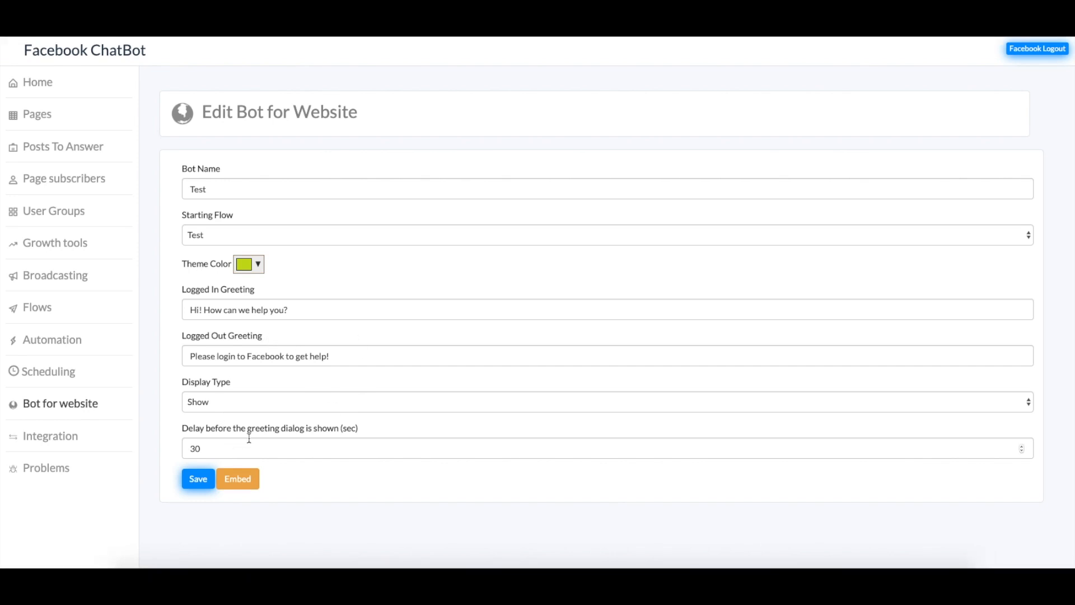
{"action": "left_click", "coordinate": [238, 479]}
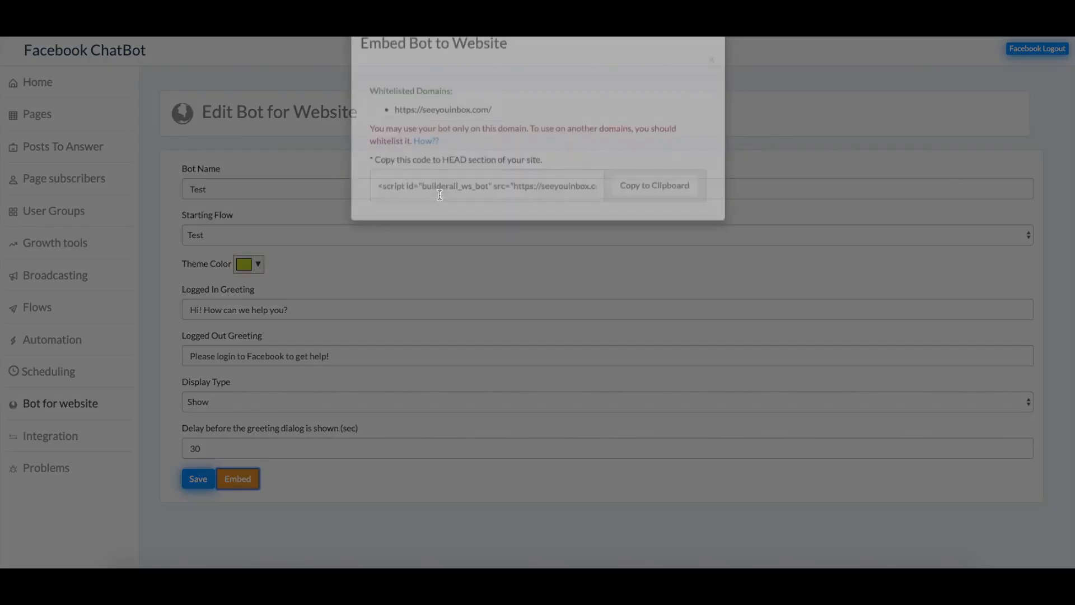
{"action": "left_click_drag", "start_coordinate": [395, 140], "coordinate": [514, 145]}
{"action": "left_click", "coordinate": [514, 145]}
{"action": "left_click_drag", "start_coordinate": [395, 140], "coordinate": [560, 139]}
{"action": "left_click", "coordinate": [560, 139]}
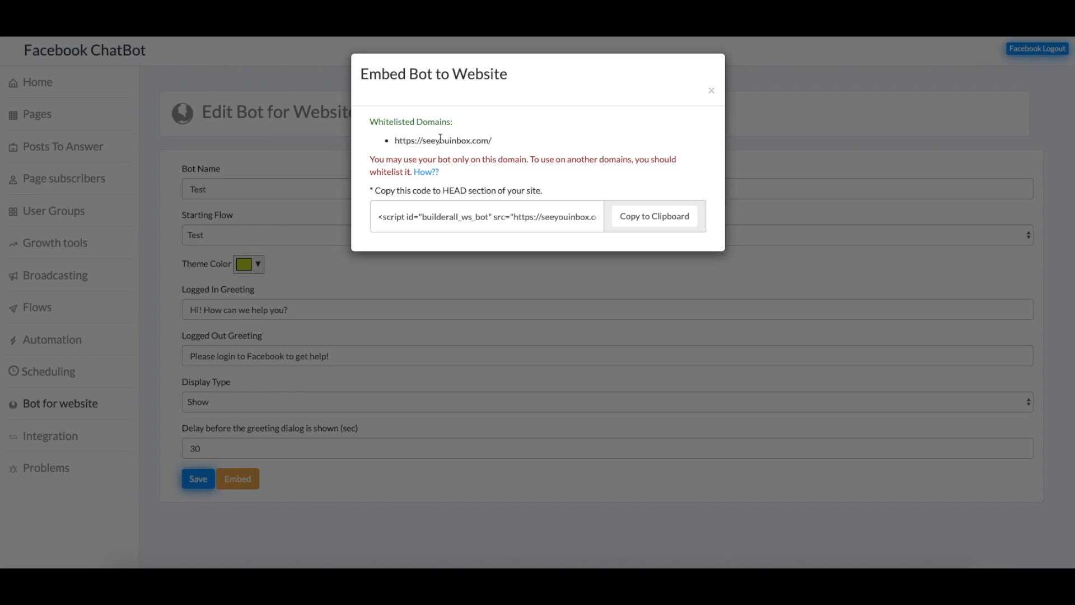
{"action": "left_click", "coordinate": [649, 222]}
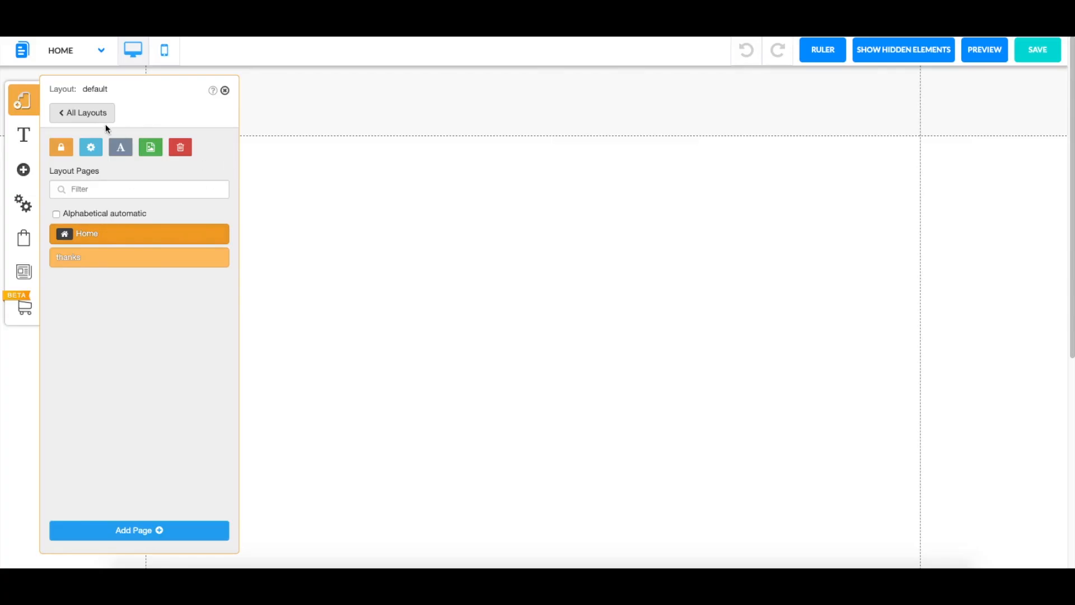
Open the default layout's Settings and SEO and find the Scripts entry
{"action": "left_click", "coordinate": [59, 113]}
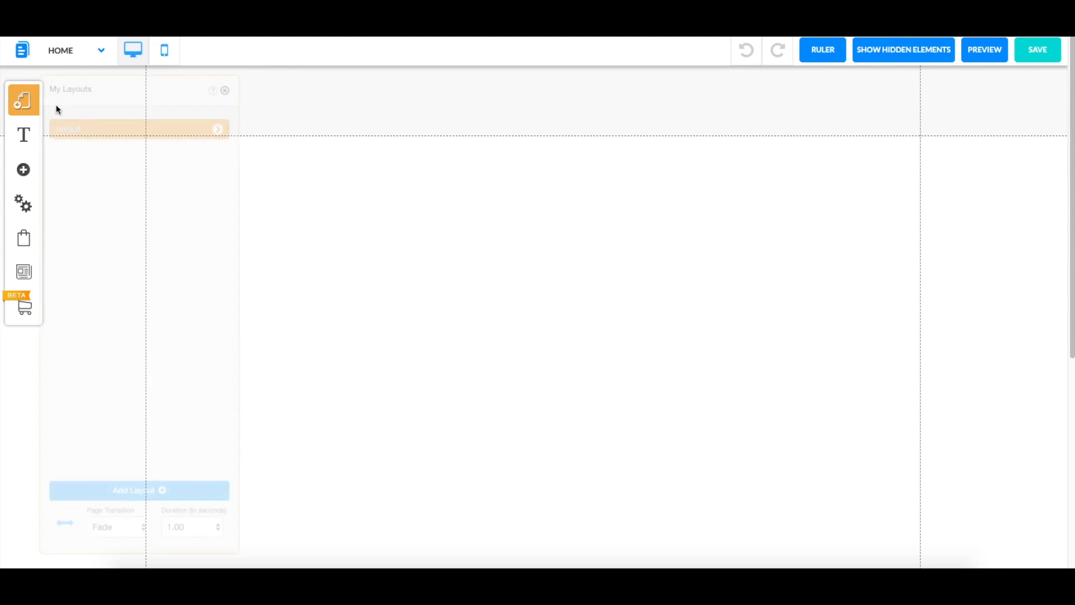
{"action": "left_click", "coordinate": [218, 130]}
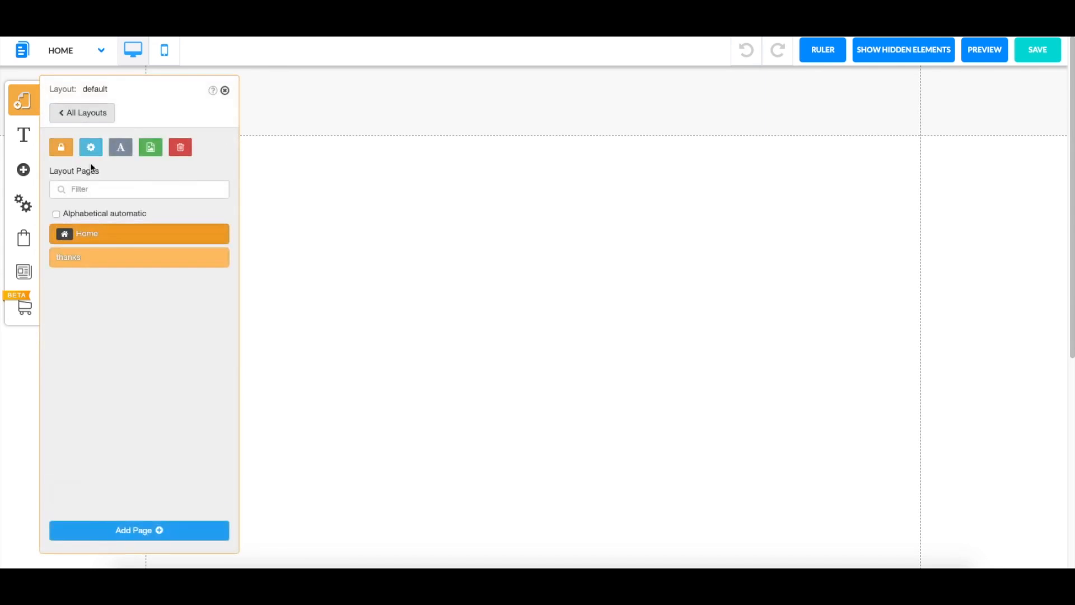
{"action": "left_click", "coordinate": [91, 147]}
{"action": "scroll", "coordinate": [163, 408], "scroll_direction": "down", "scroll_amount": 7}
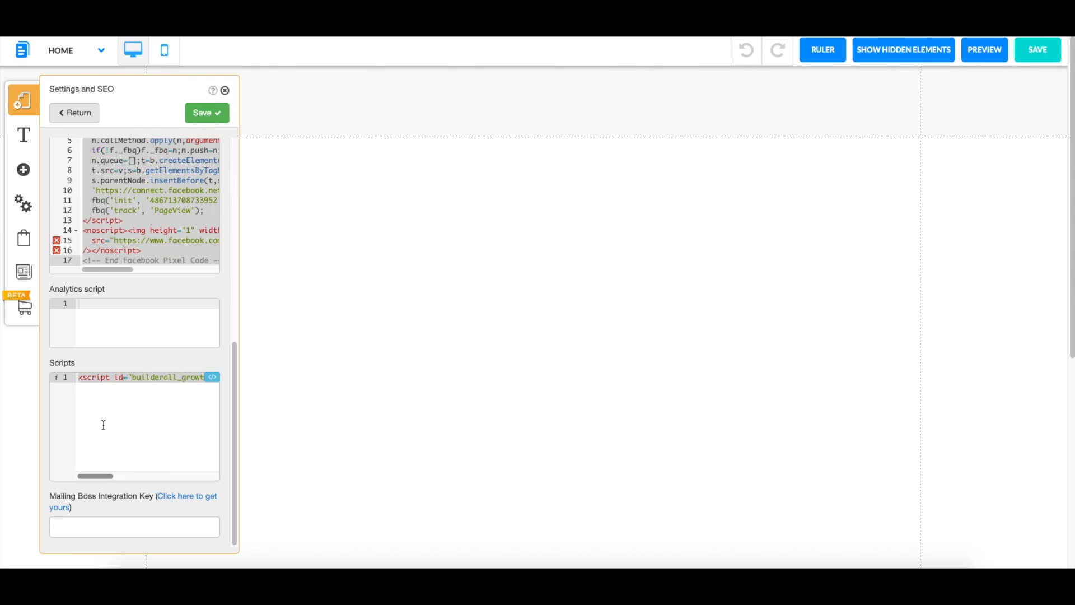
{"action": "double_click", "coordinate": [109, 379]}
{"action": "scroll", "coordinate": [112, 390], "scroll_direction": "right", "scroll_amount": 7}
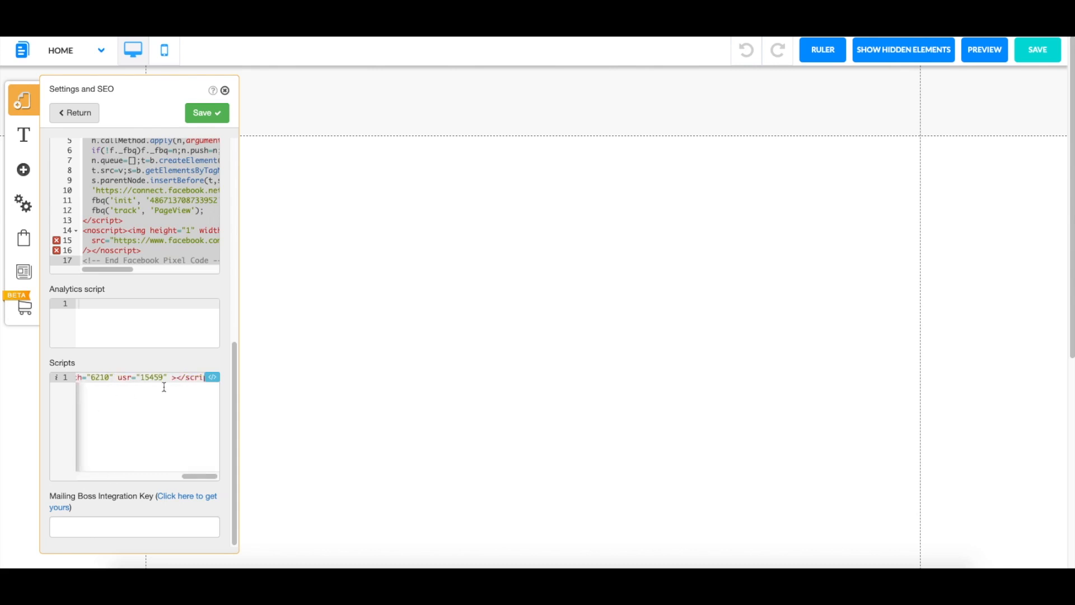
{"action": "scroll", "coordinate": [180, 384], "scroll_direction": "up", "scroll_amount": 5}
{"action": "scroll", "coordinate": [172, 401], "scroll_direction": "down", "scroll_amount": 5}
Replace the old Scripts line with the chatbot embed script and save
{"action": "left_click_drag", "start_coordinate": [201, 476], "coordinate": [91, 474]}
{"action": "left_click", "coordinate": [83, 391]}
{"action": "key", "text": "ctrl+v"}
{"action": "left_click_drag", "start_coordinate": [203, 476], "coordinate": [271, 481]}
{"action": "triple_click", "coordinate": [170, 378]}
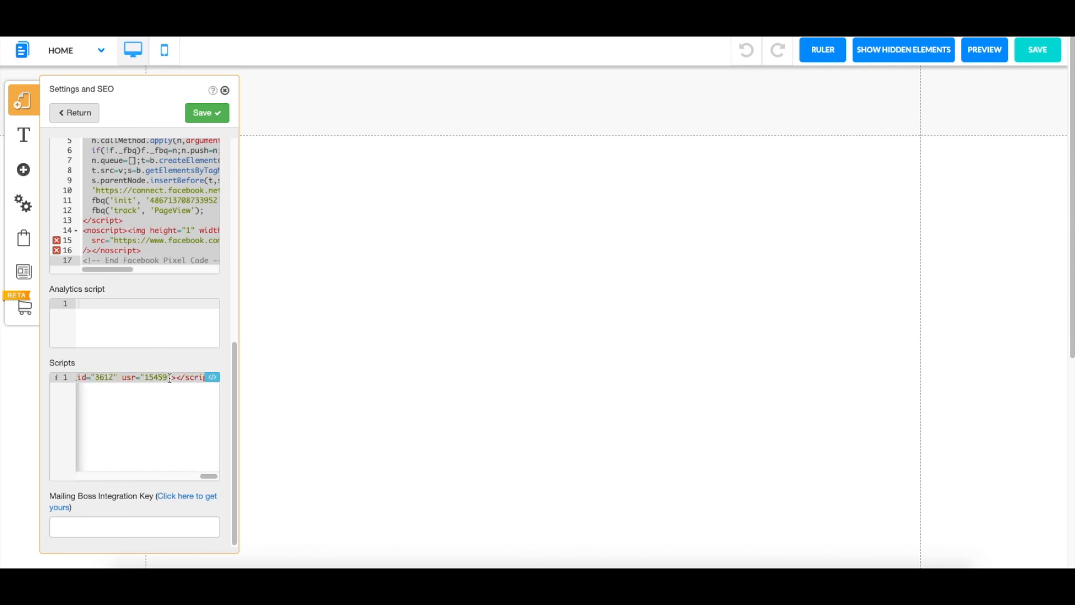
{"action": "key", "text": "BackSpace"}
{"action": "key", "text": "ctrl+v"}
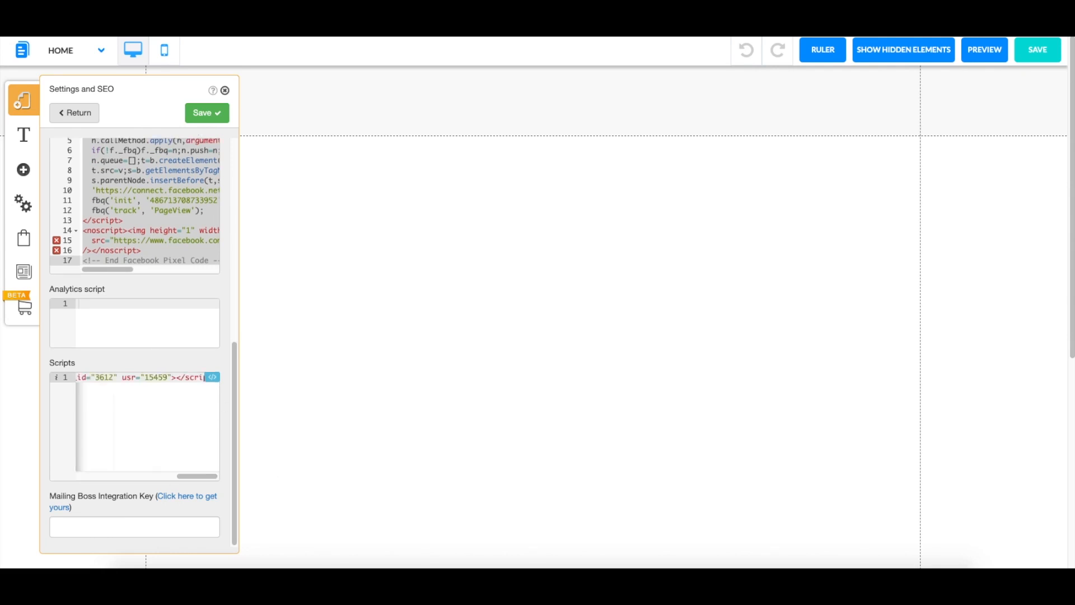
{"action": "left_click", "coordinate": [211, 113]}
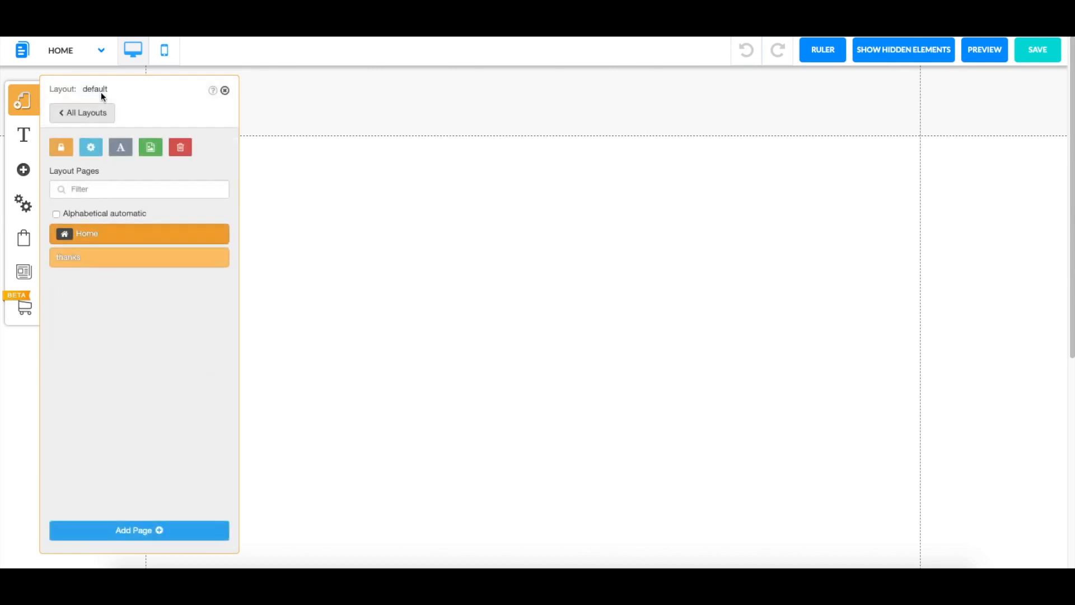
{"action": "left_click", "coordinate": [224, 90]}
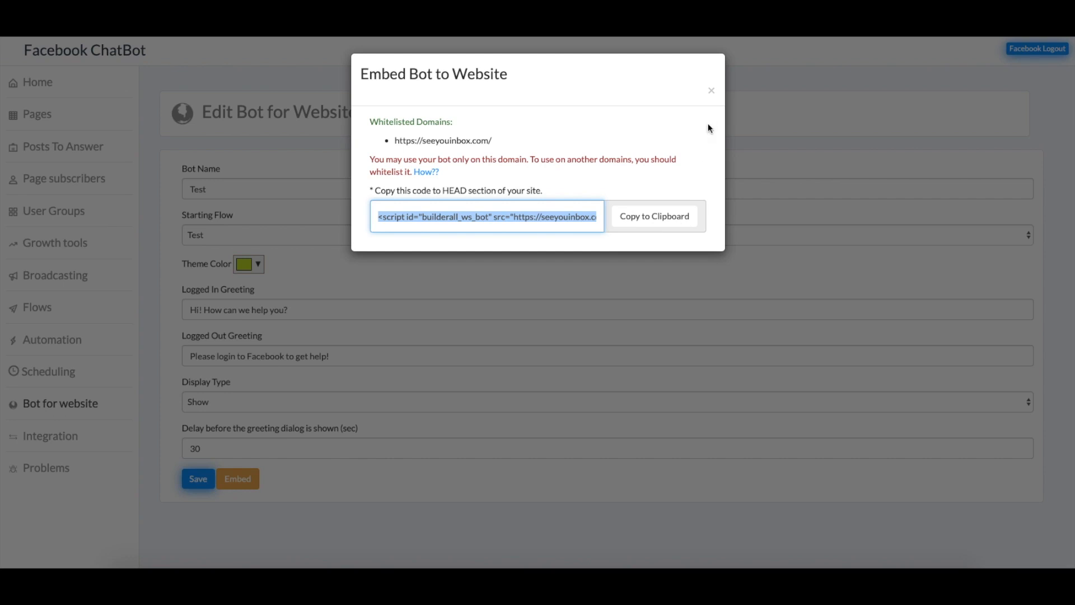
Create a Webinar integration named 'Test' for the Builderall is the Best page
{"action": "left_click", "coordinate": [711, 91]}
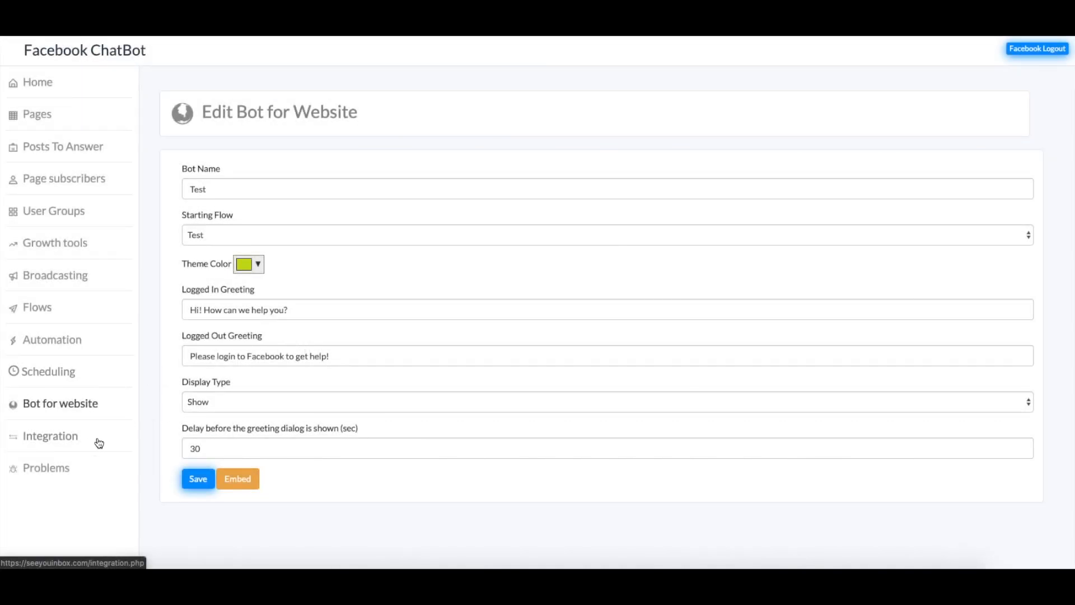
{"action": "left_click", "coordinate": [59, 442]}
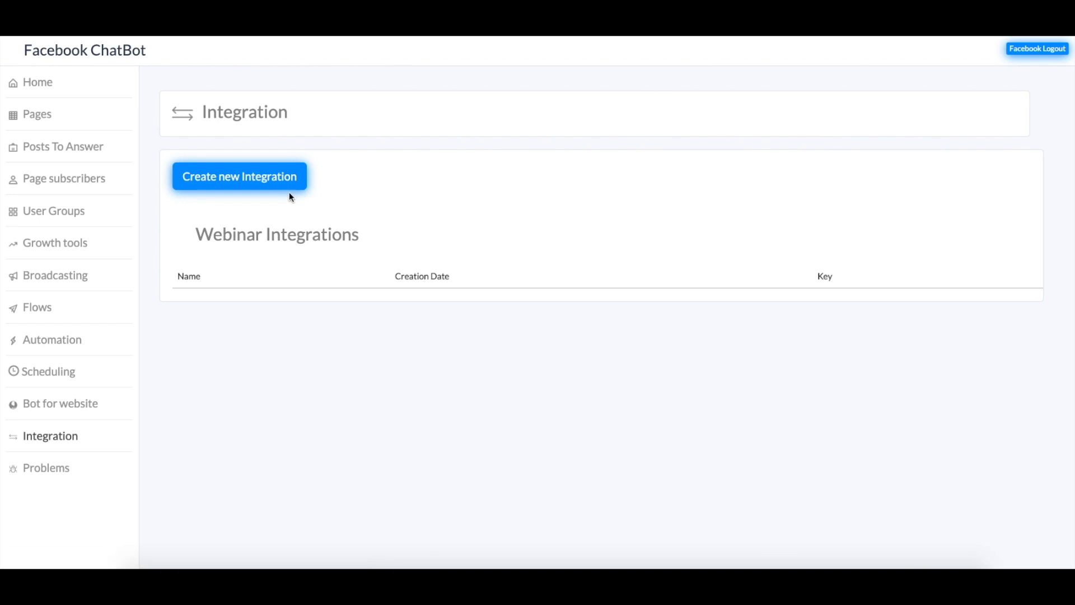
{"action": "left_click", "coordinate": [289, 188]}
{"action": "left_click", "coordinate": [556, 257]}
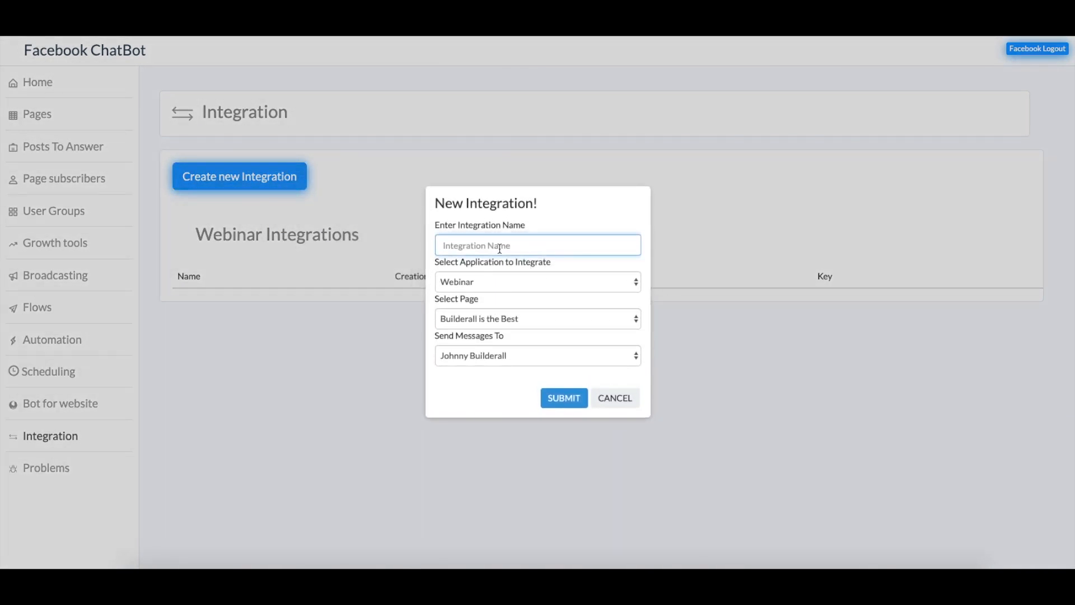
{"action": "type", "text": "Tes"}
{"action": "left_click", "coordinate": [527, 283]}
{"action": "left_click", "coordinate": [526, 278]}
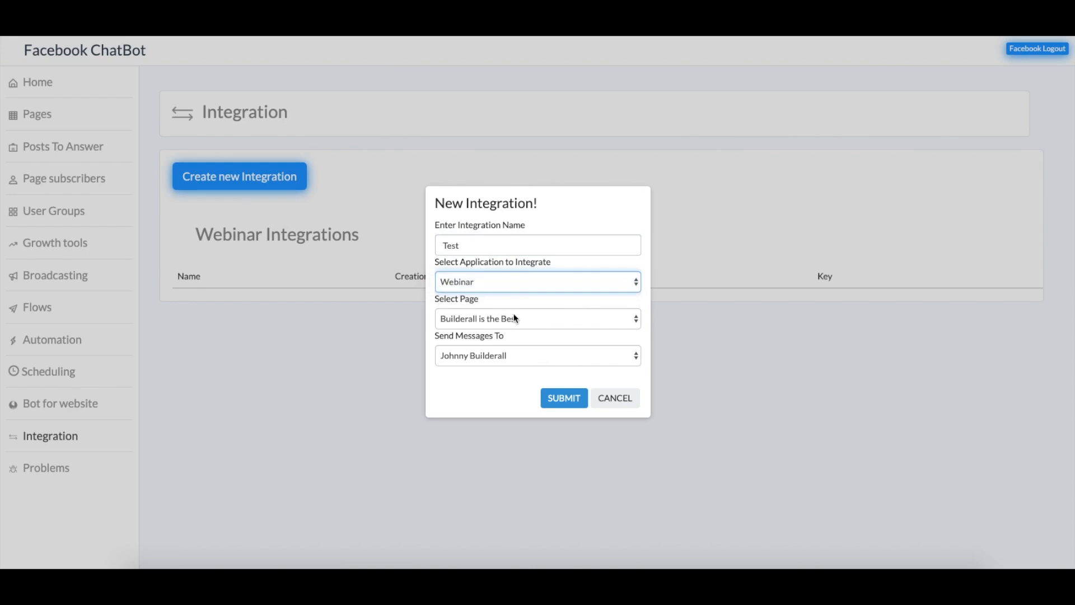
{"action": "left_click", "coordinate": [516, 317]}
{"action": "left_click", "coordinate": [510, 318]}
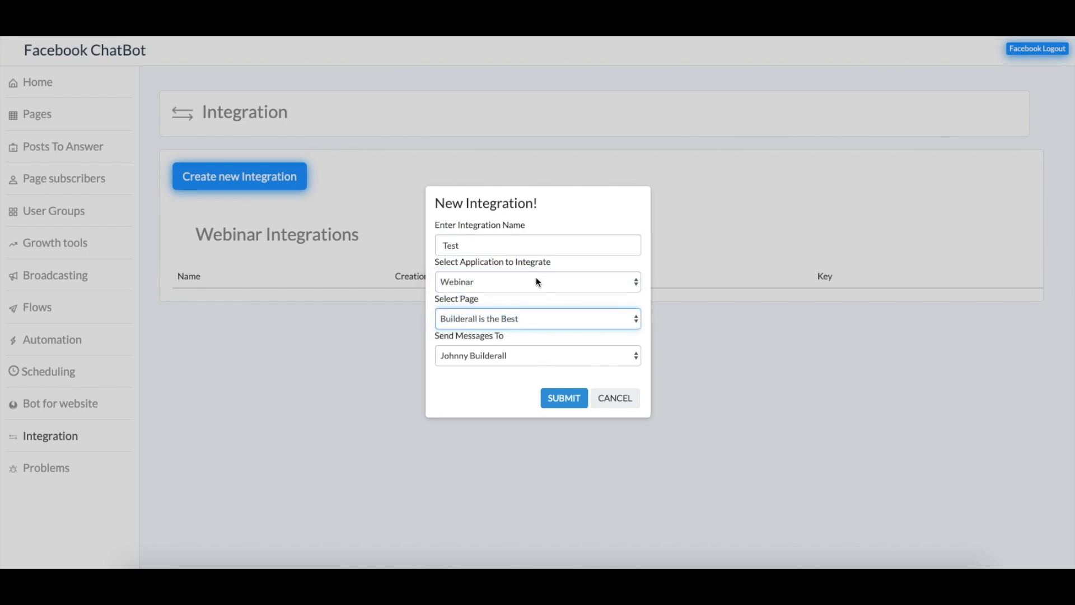
{"action": "left_click", "coordinate": [504, 356]}
{"action": "left_click", "coordinate": [507, 355]}
{"action": "left_click", "coordinate": [563, 398]}
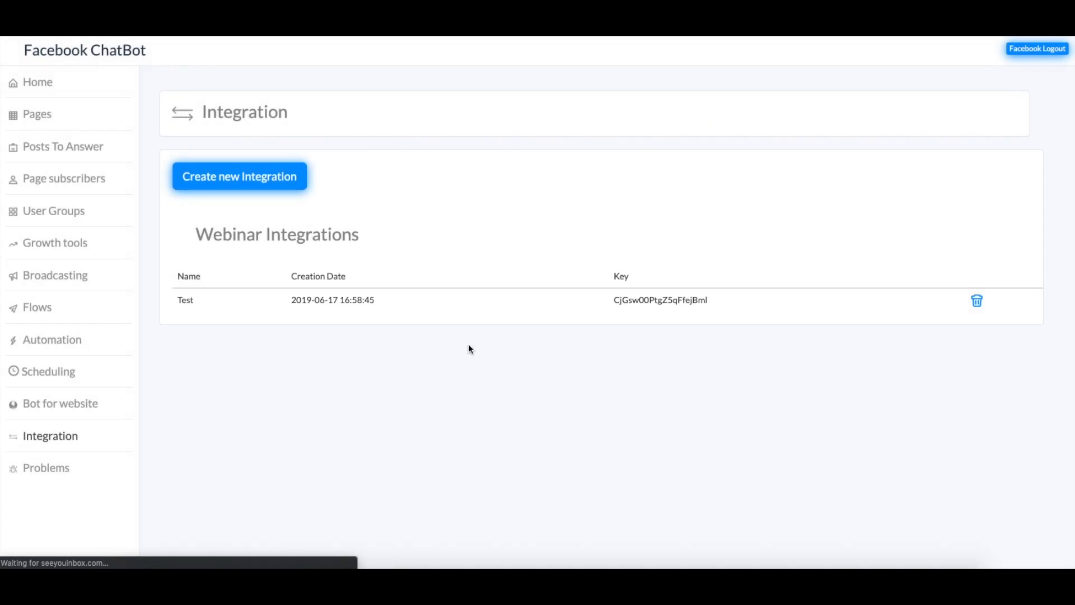
Select the new integration's generated key
{"action": "left_click_drag", "start_coordinate": [614, 300], "coordinate": [751, 307]}
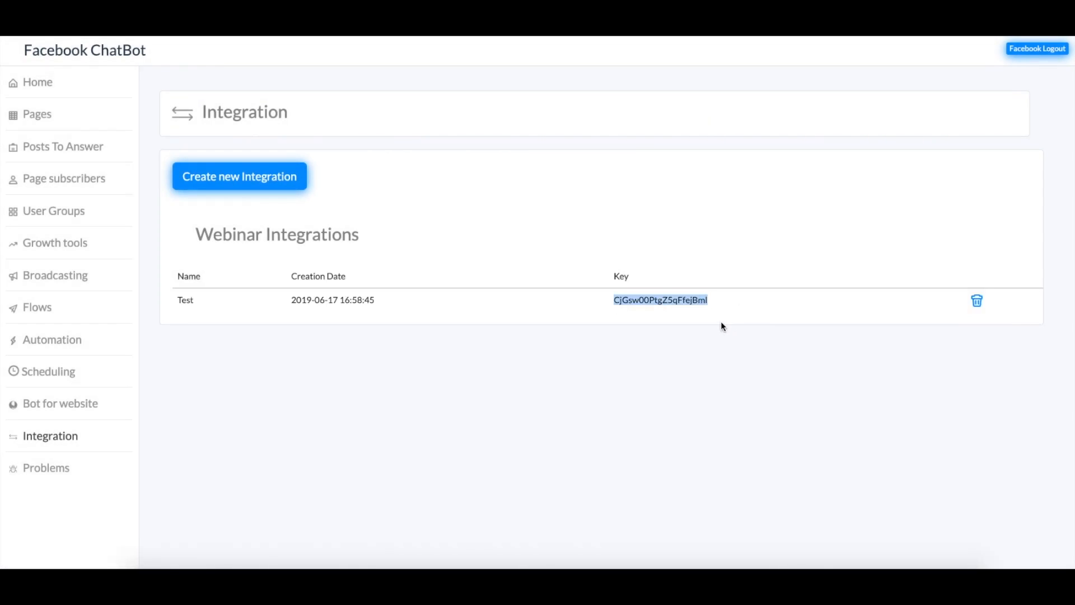
{"action": "left_click", "coordinate": [710, 291]}
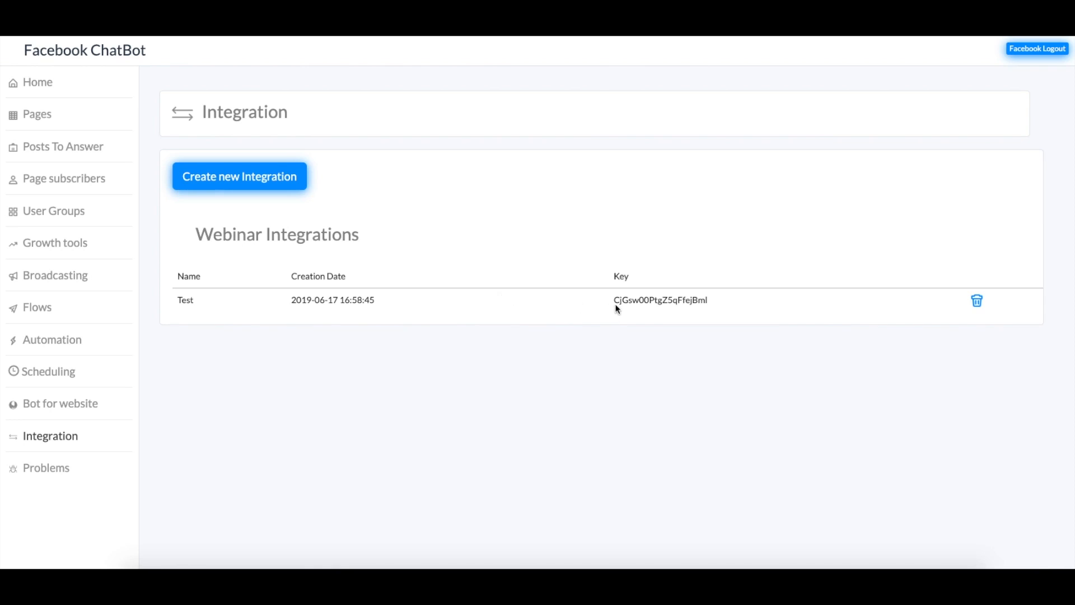
{"action": "left_click_drag", "start_coordinate": [614, 300], "coordinate": [720, 296]}
{"action": "left_click", "coordinate": [729, 301]}
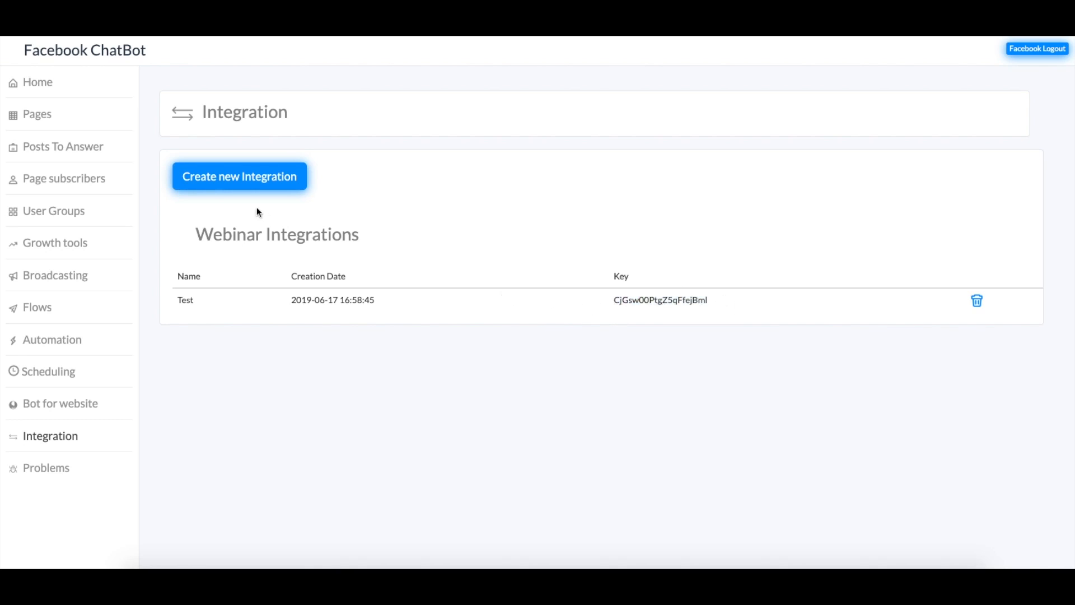